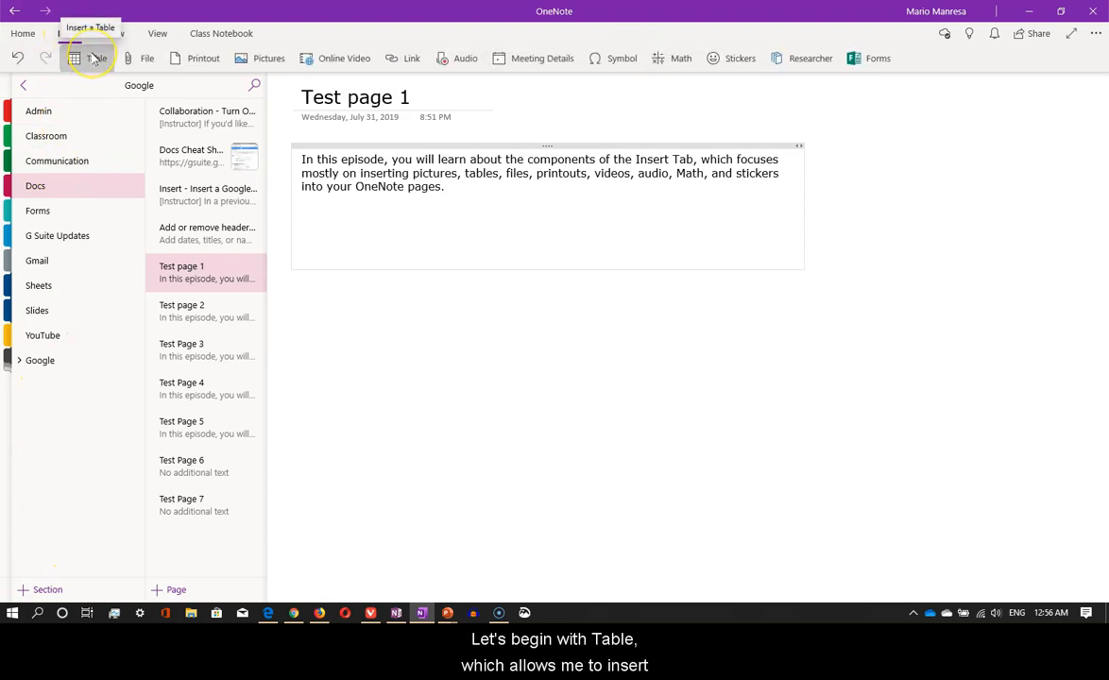
- Insert a table of 10 columns by 8 rows below the paragraph on Test page 1
left_click(94, 59)
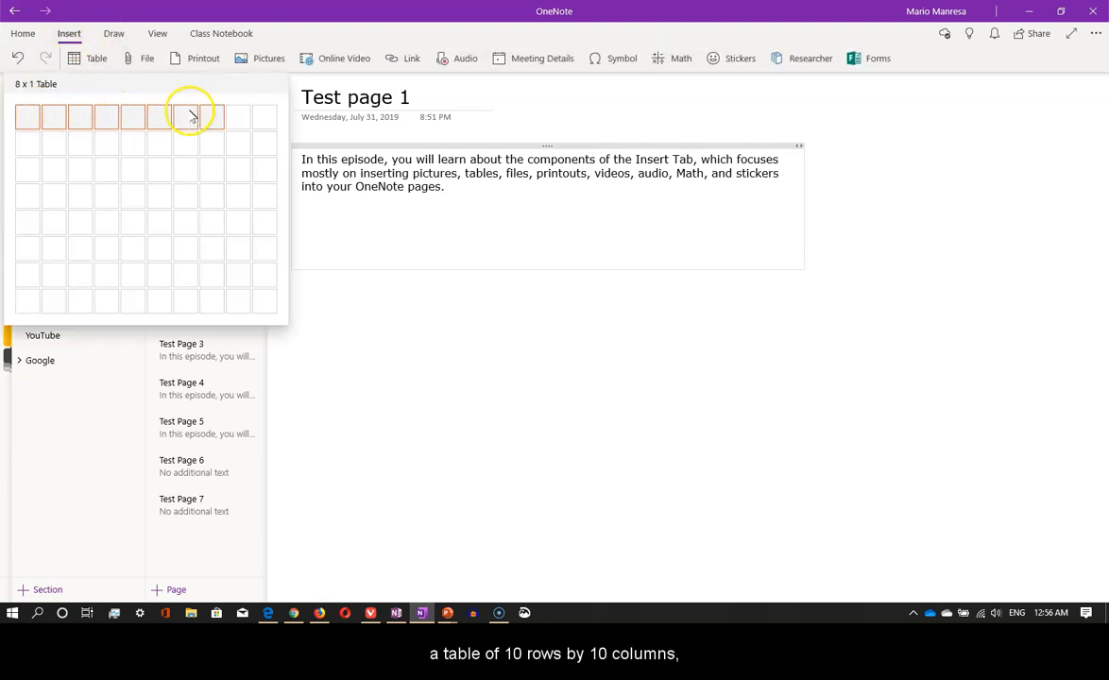
left_click(265, 311)
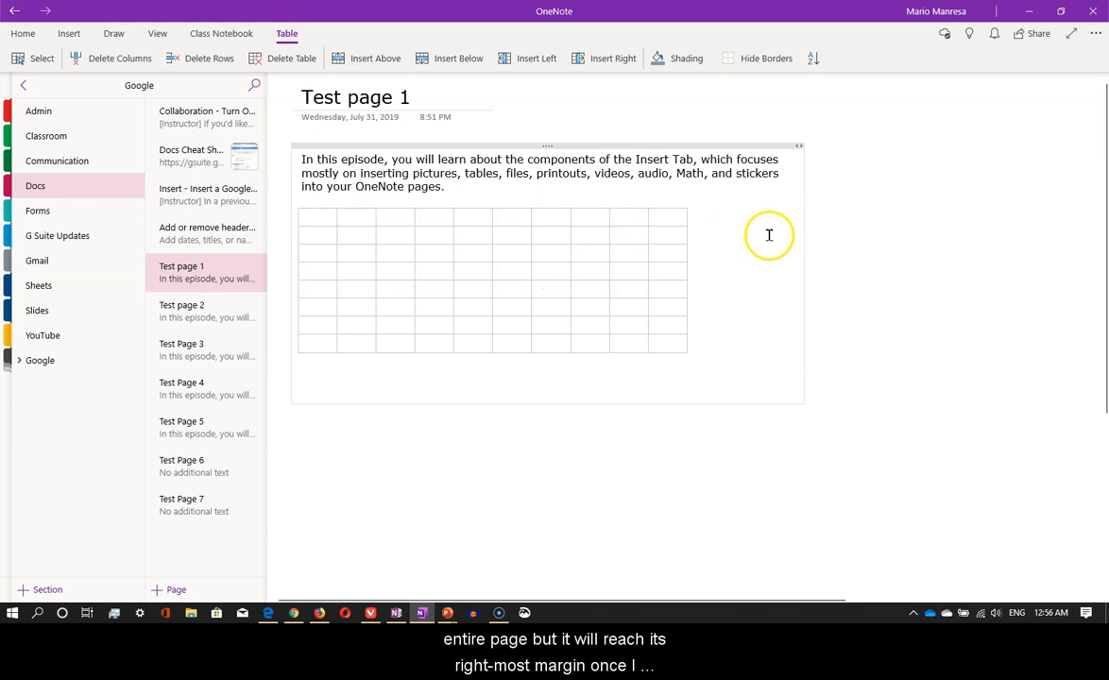
- Open Test page 2 and examine how the table tools respond to placing the cursor inside and outside the table
left_click(201, 319)
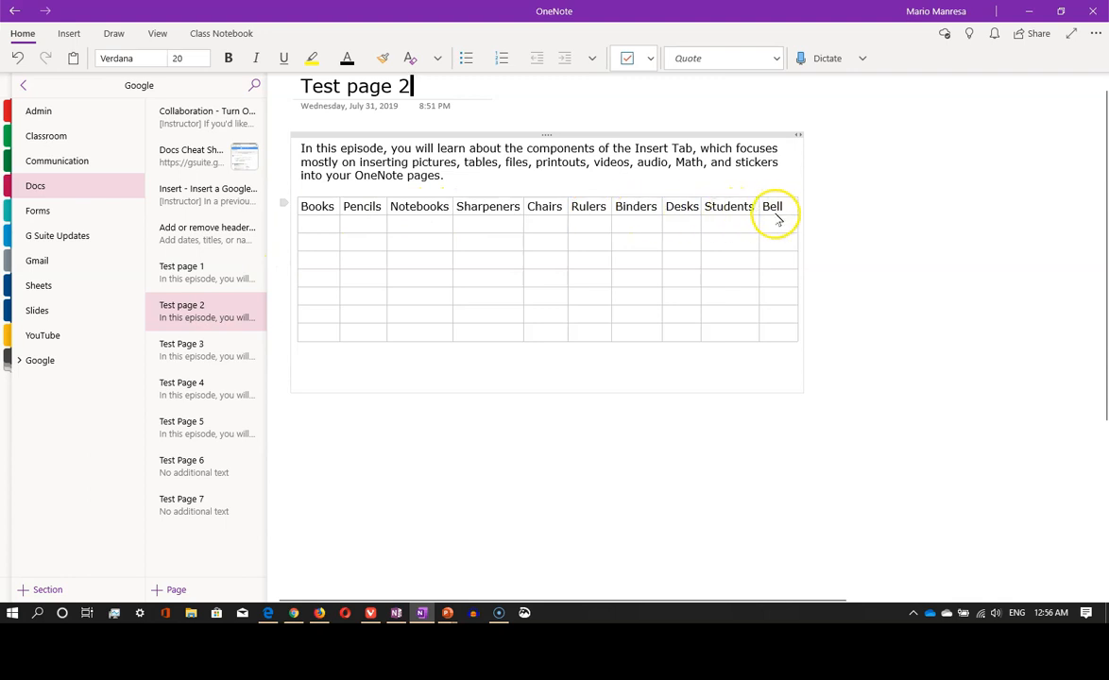
left_click(366, 223)
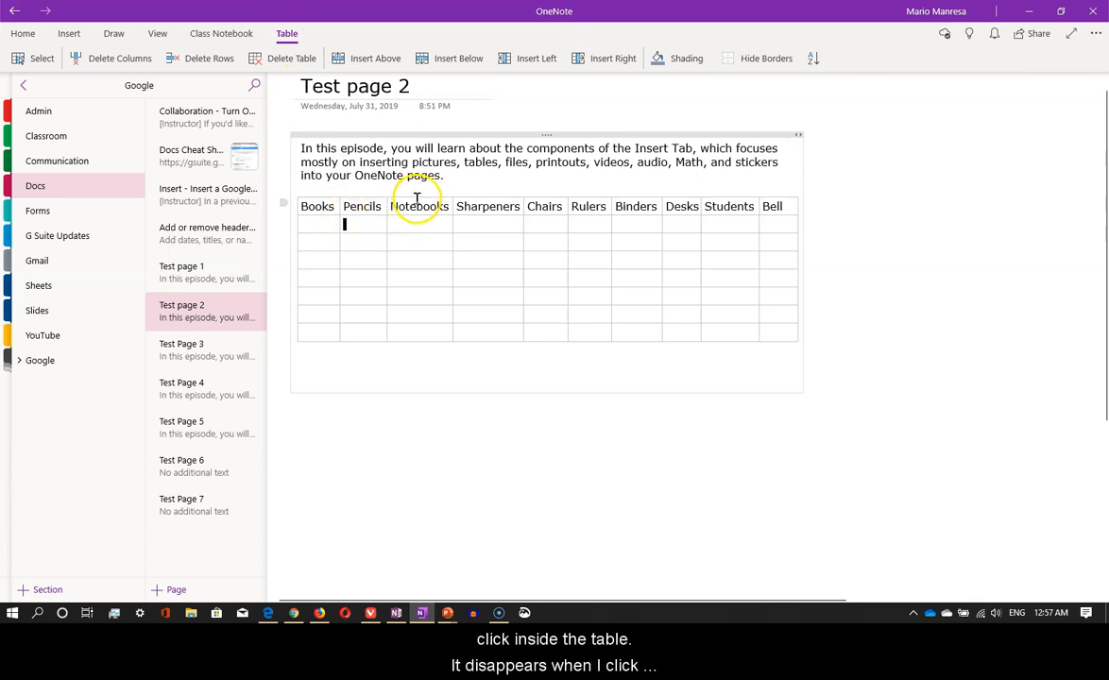
left_click(814, 205)
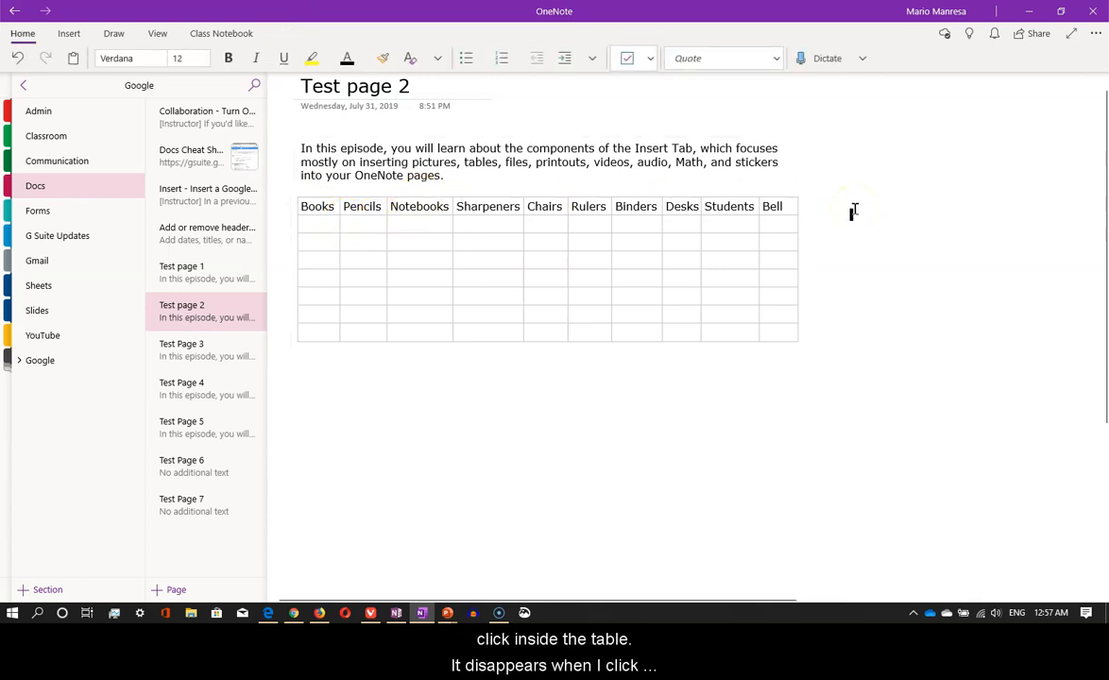
left_click(496, 223)
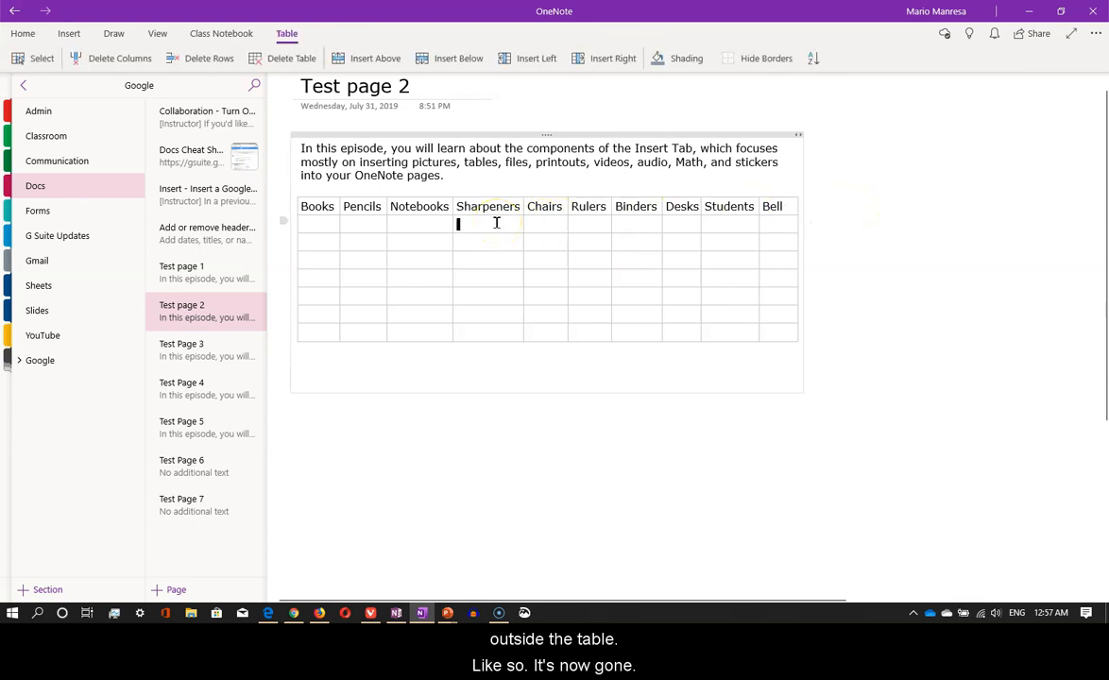
left_click(884, 226)
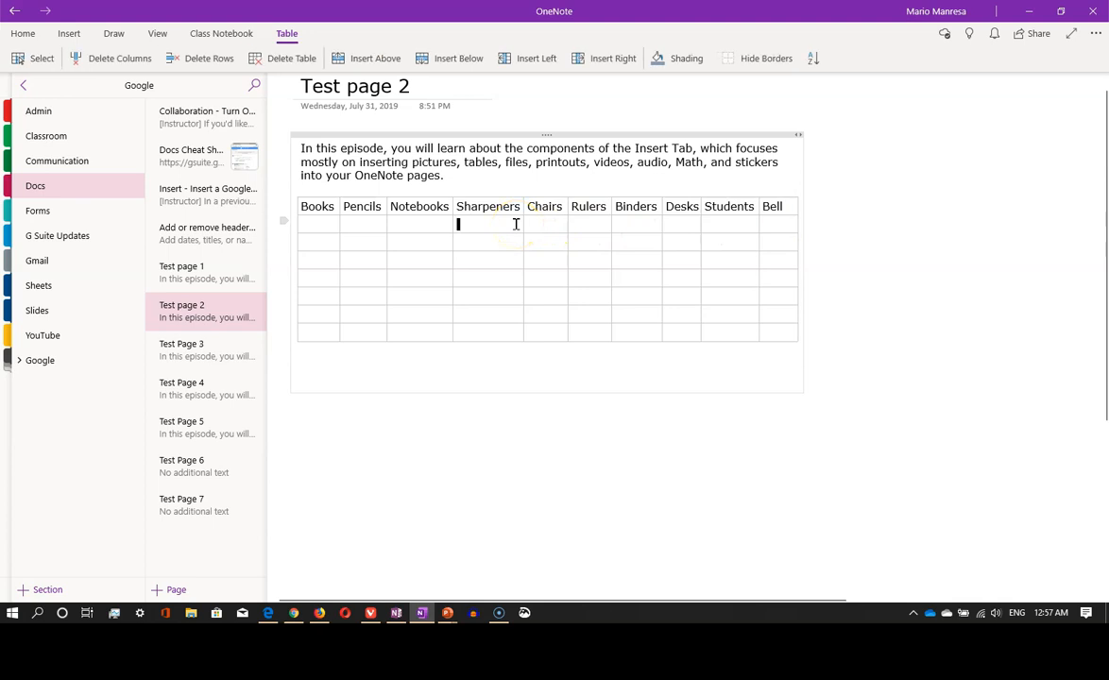
left_click(555, 182)
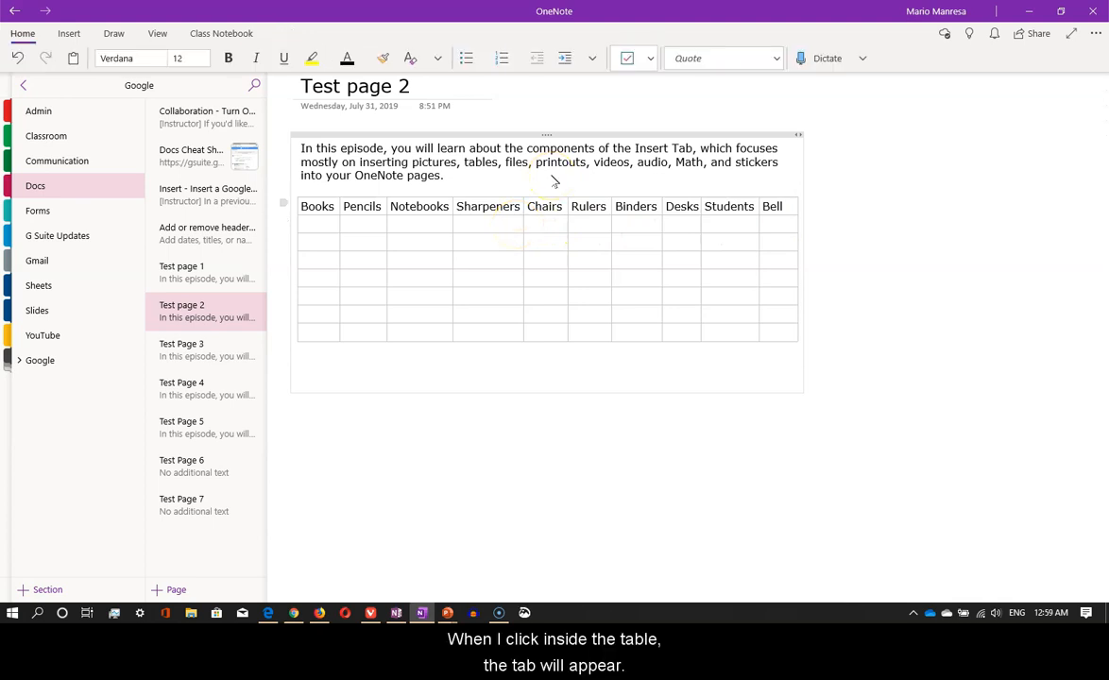
left_click(493, 223)
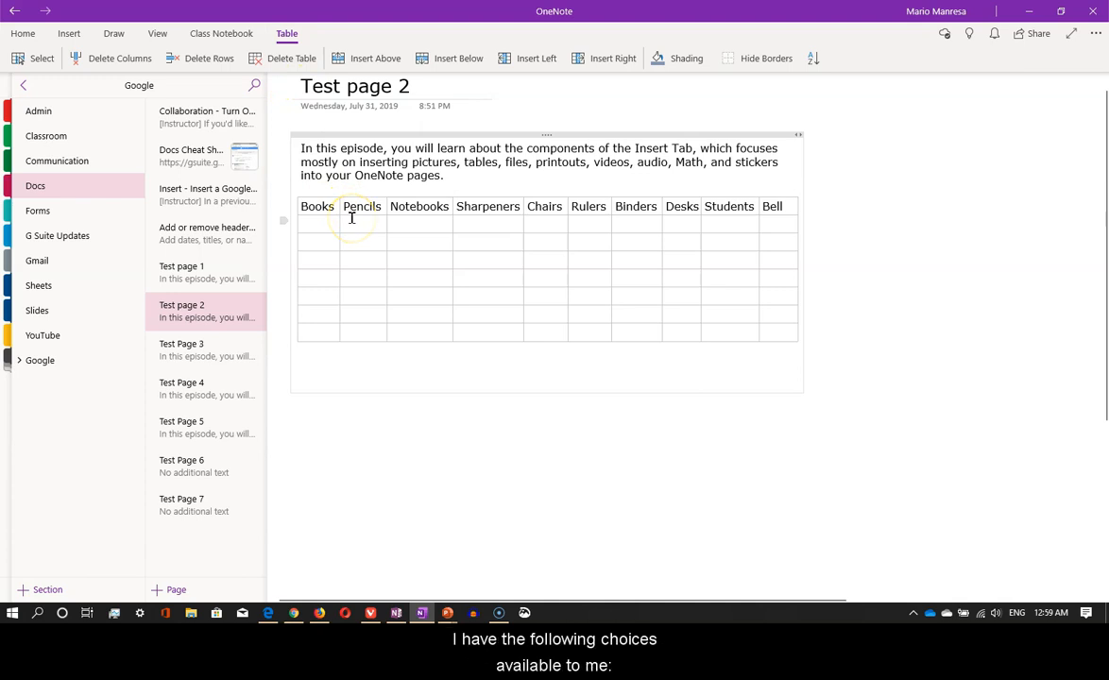
- Select the whole table, followed by only the Pencils column
left_click(42, 59)
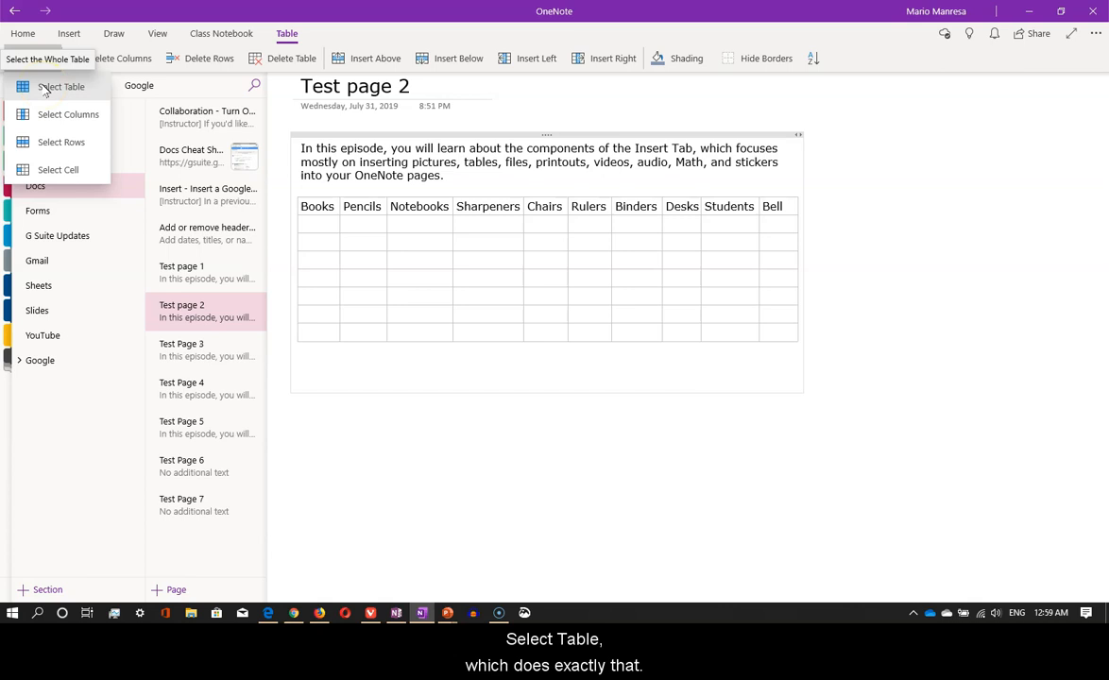
left_click(45, 89)
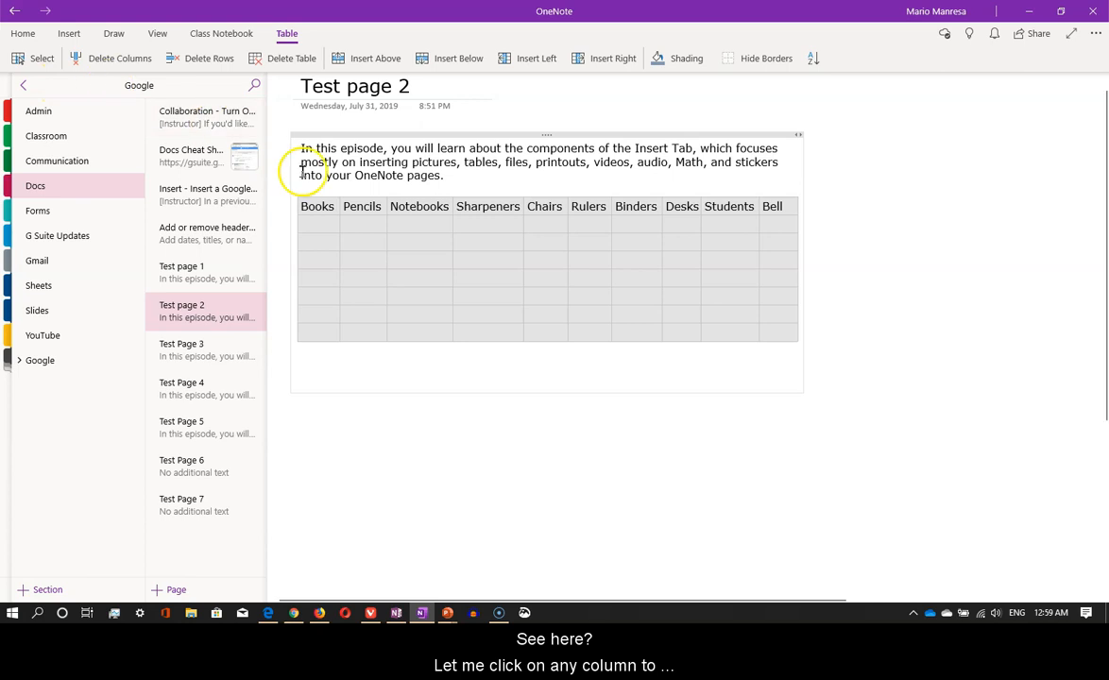
left_click(368, 215)
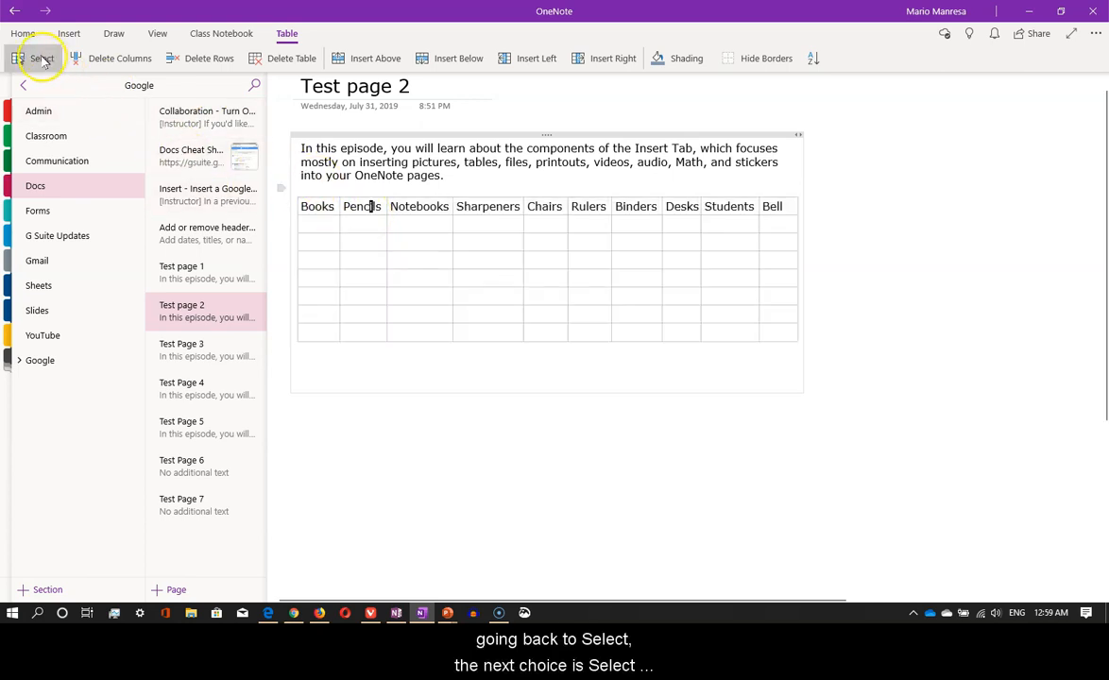
left_click(43, 60)
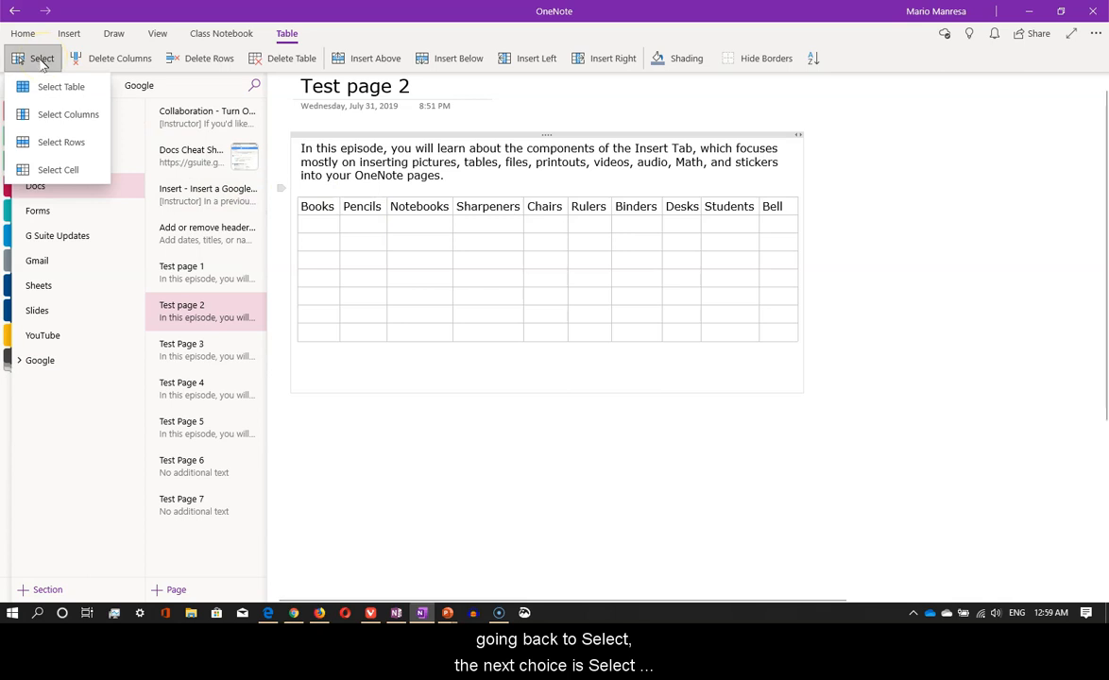
left_click(53, 116)
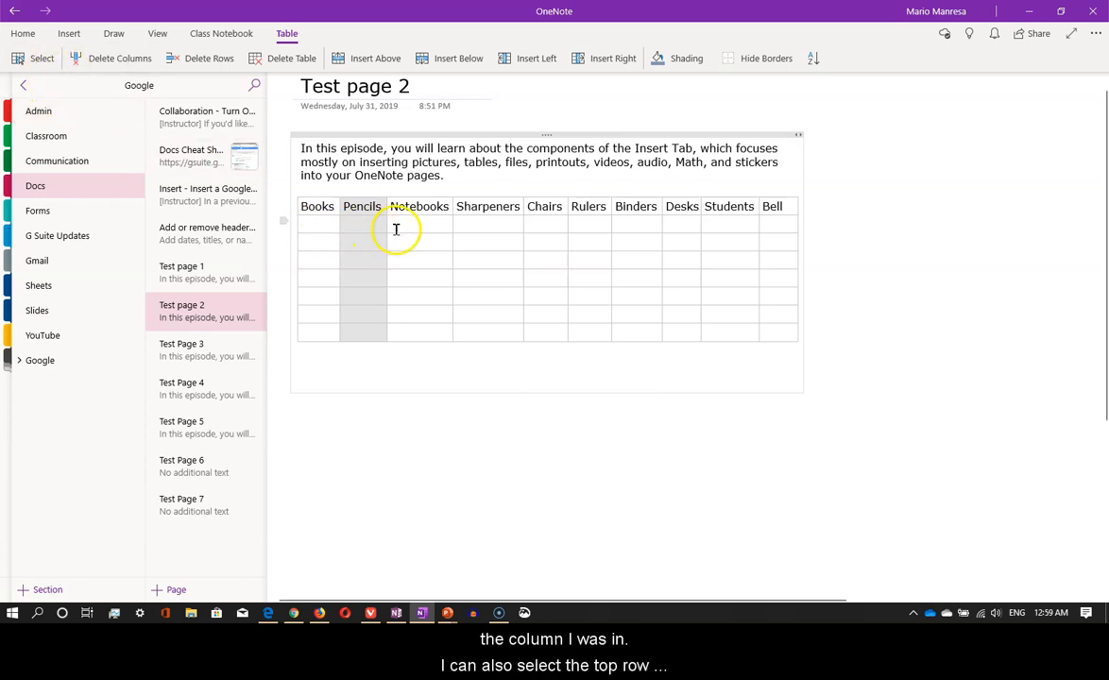
- Select the Books and Pencils columns together, starting from their header cells
left_click(363, 212)
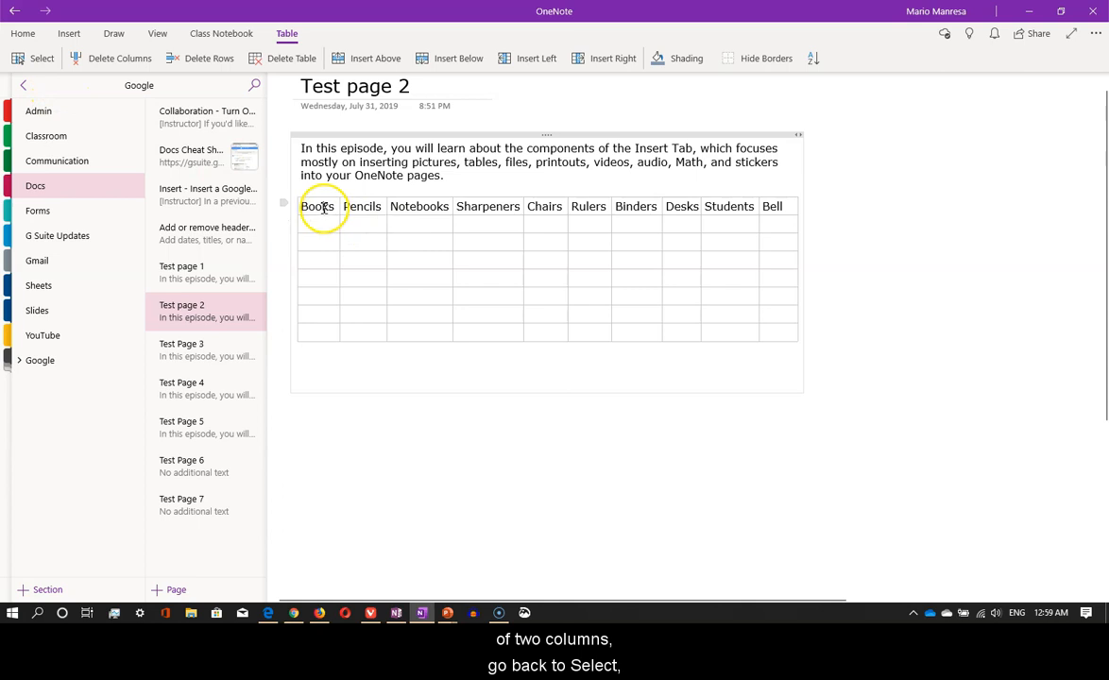
left_click_drag(323, 207, 360, 212)
left_click(32, 57)
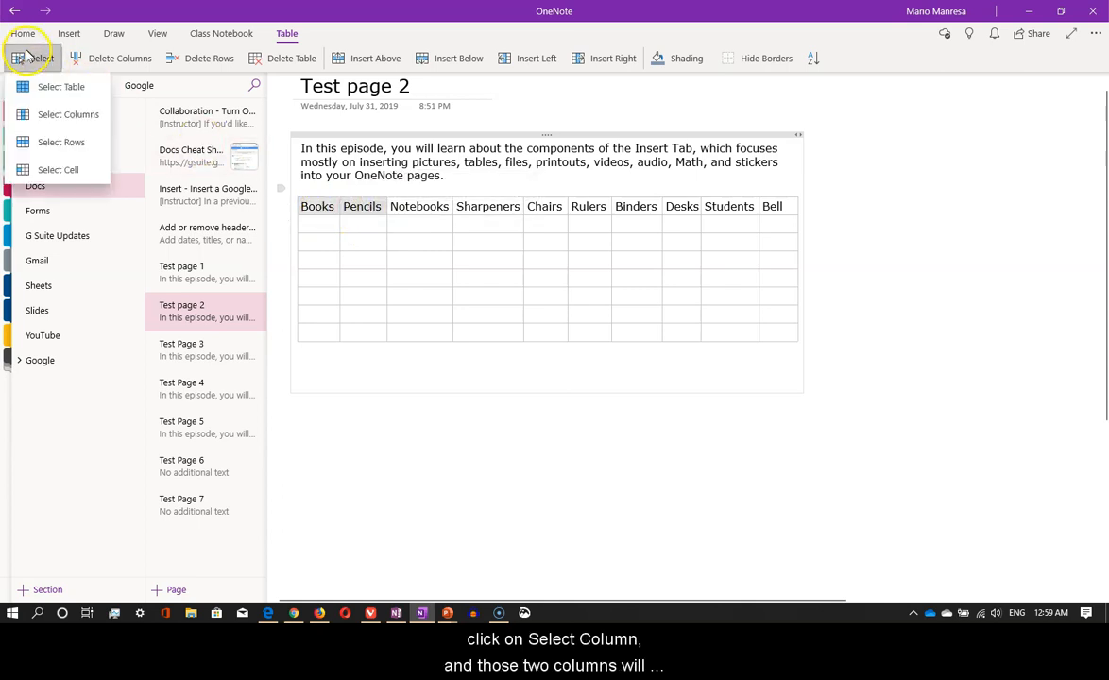
left_click(55, 114)
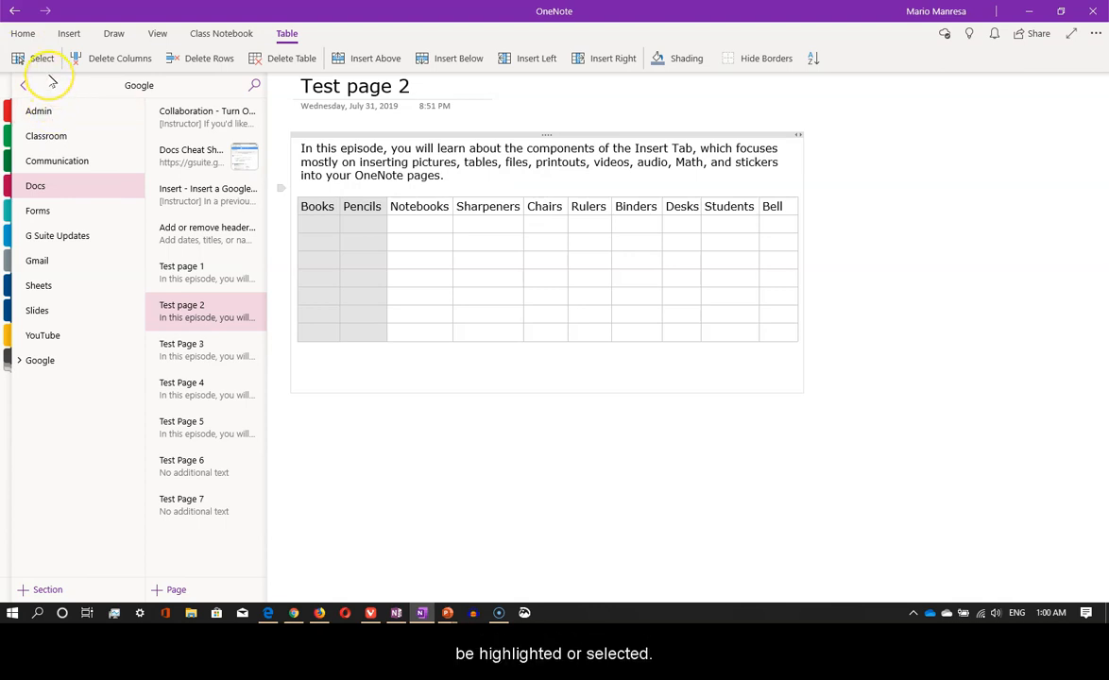
- Select the entire first empty row below the table's header row
left_click(309, 219)
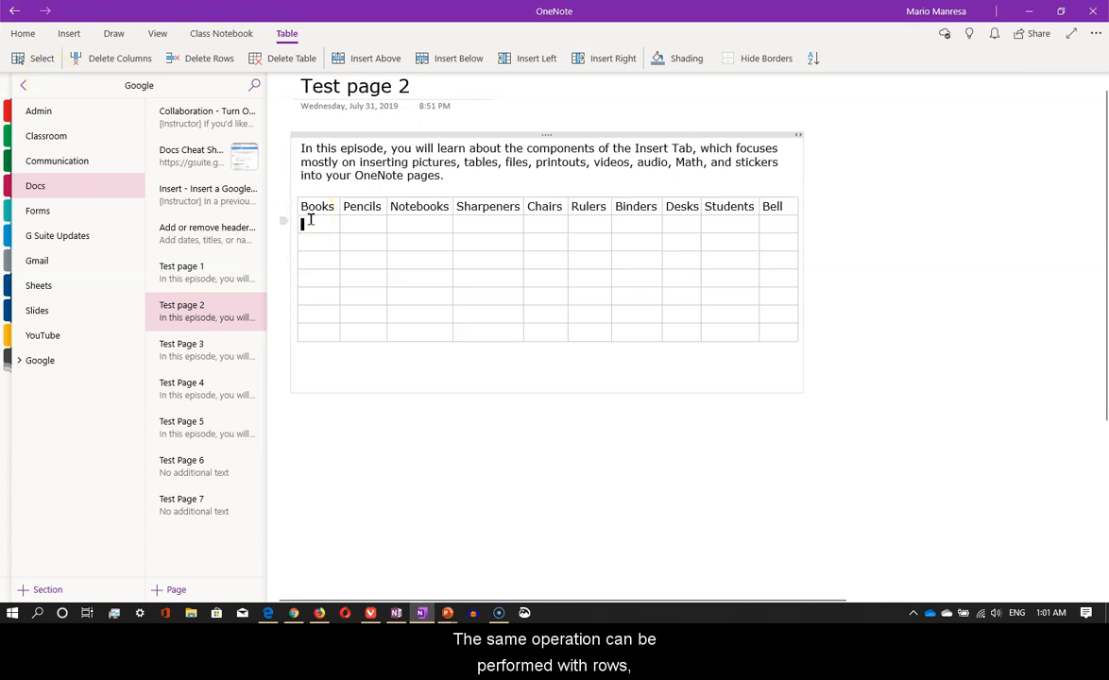
left_click(41, 59)
left_click(61, 142)
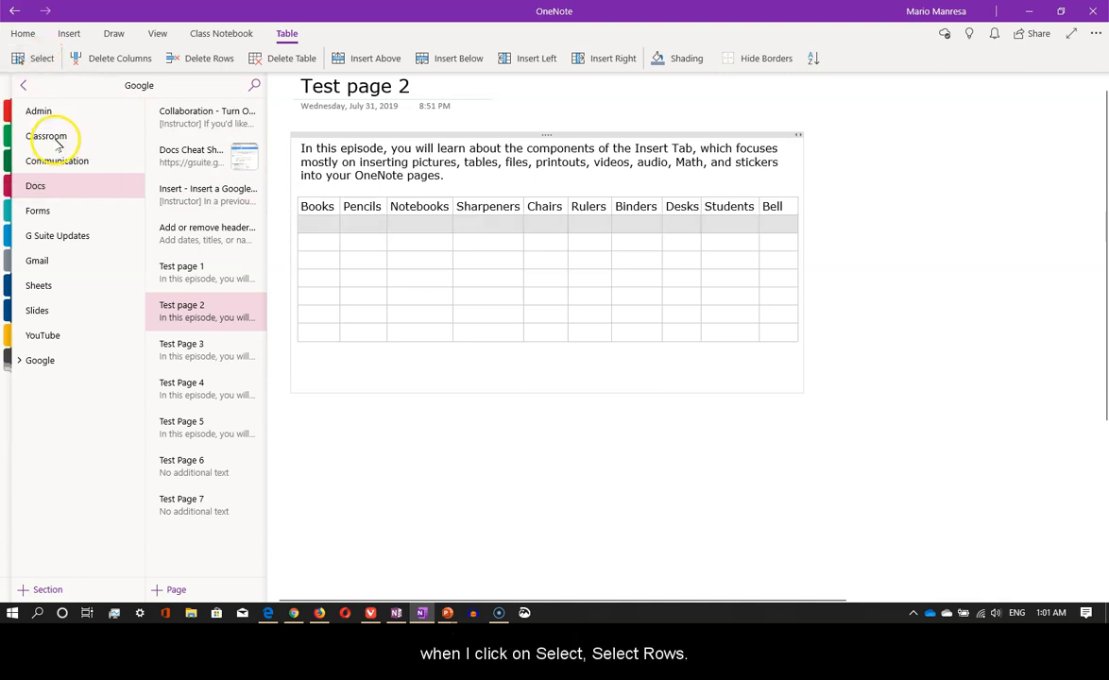
- Select the first two empty rows below the table's header row together
left_click(314, 236)
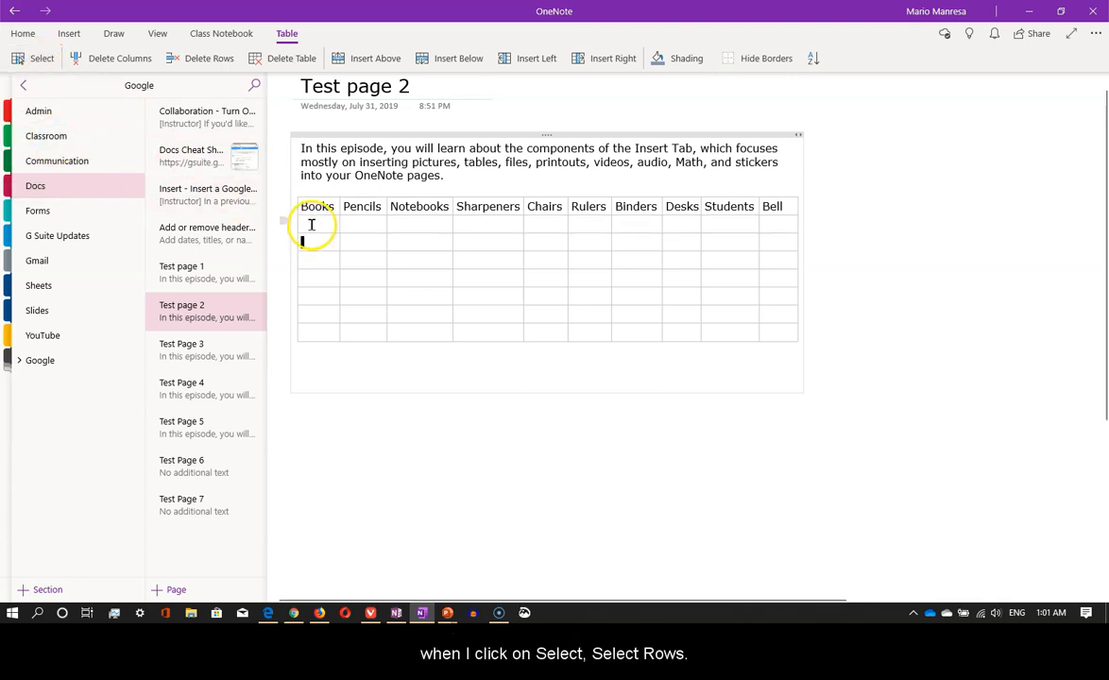
left_click_drag(311, 223, 316, 238)
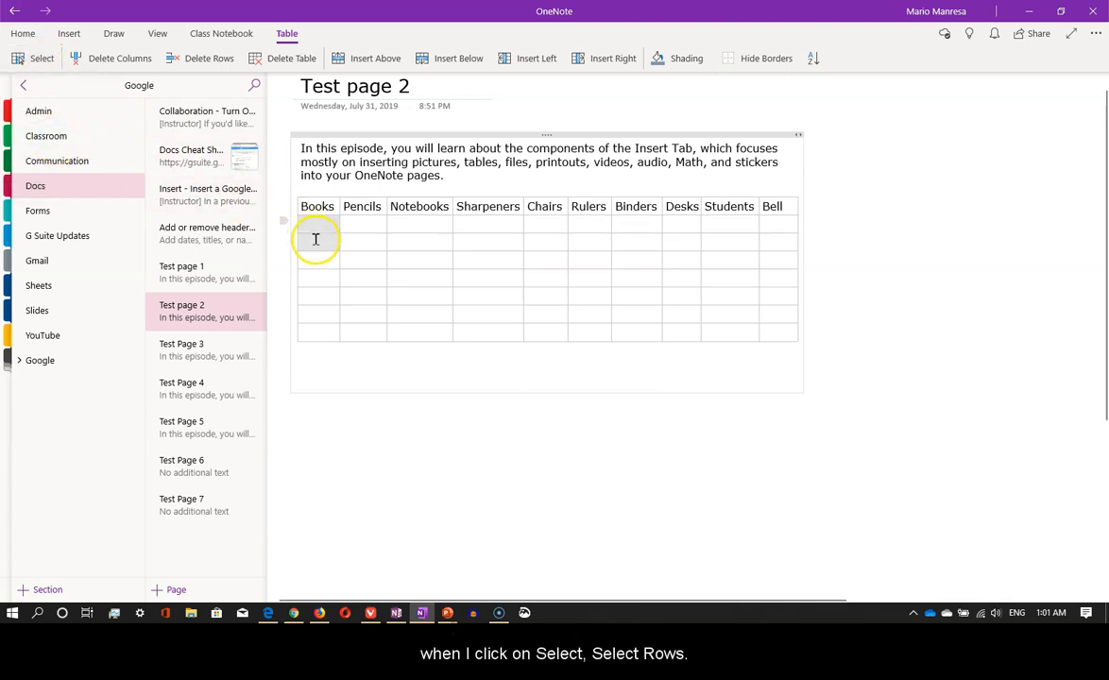
left_click(36, 57)
left_click(44, 142)
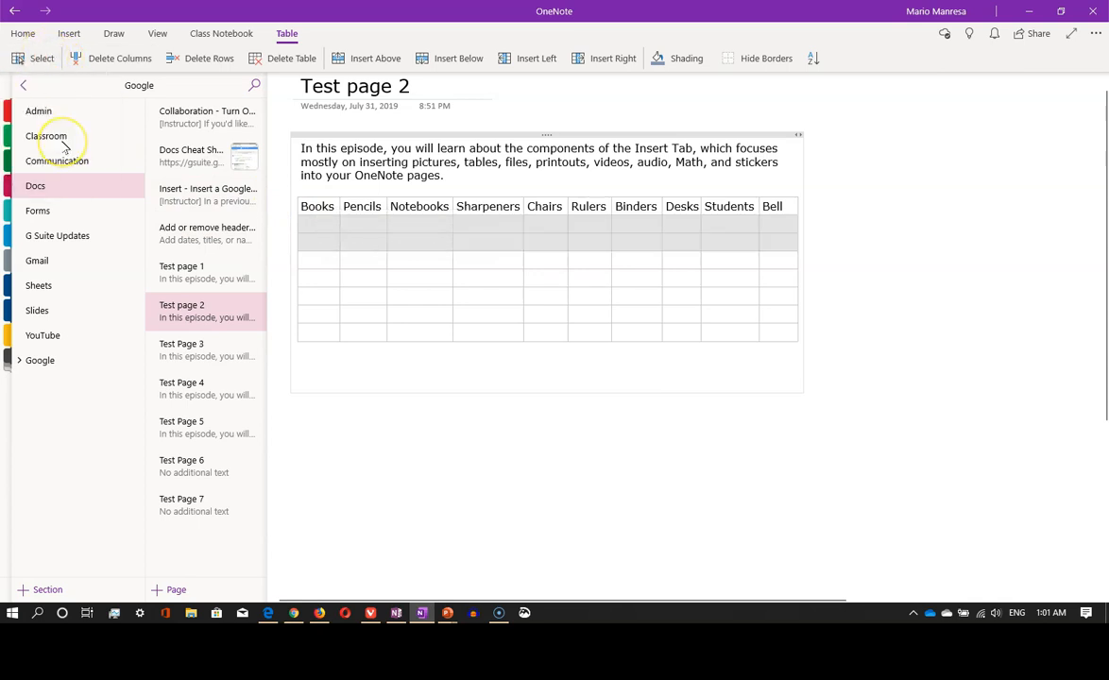
- Select a single empty cell in the Pencils column, followed by one in the Notebooks column
left_click(370, 248)
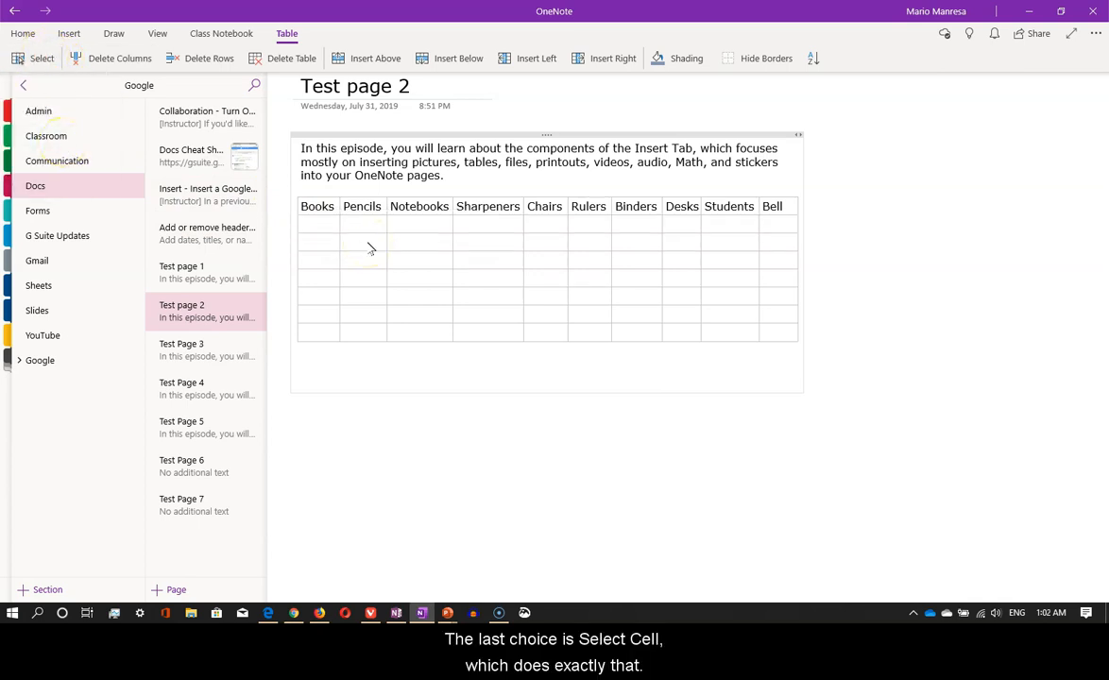
left_click(40, 58)
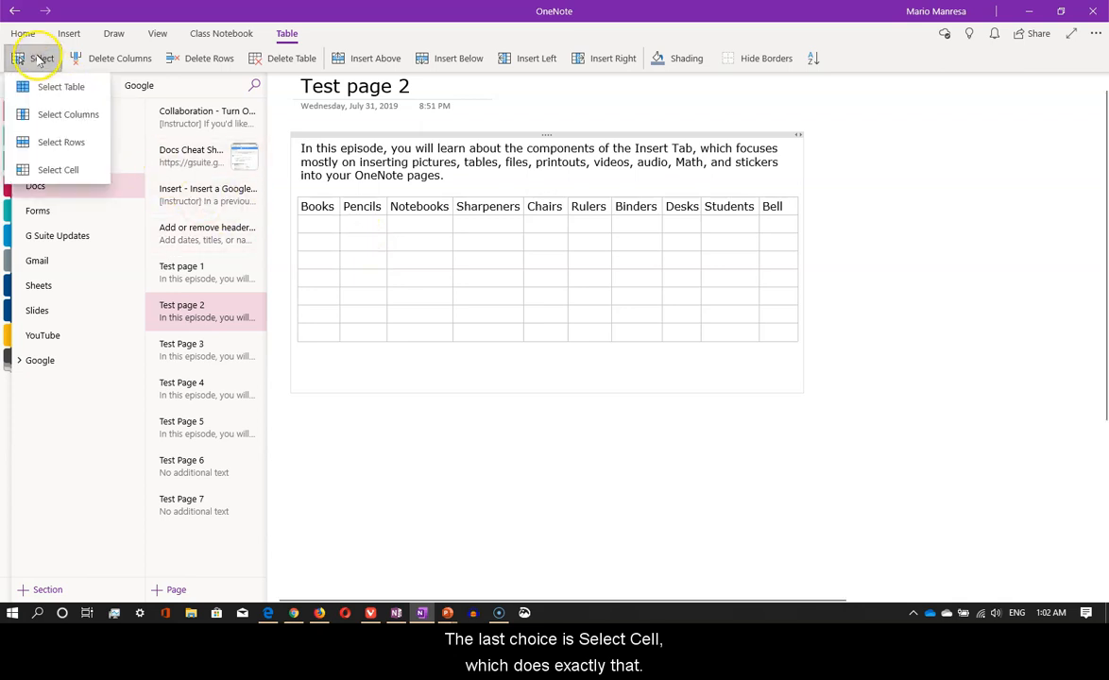
left_click(57, 170)
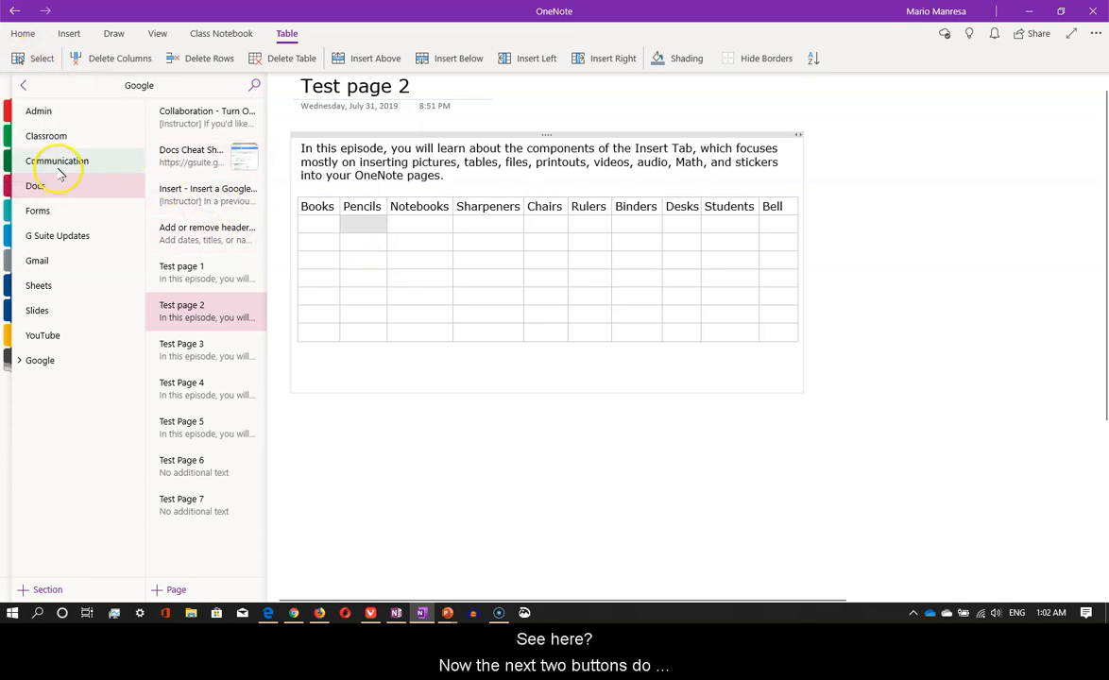
left_click(395, 250)
left_click(42, 59)
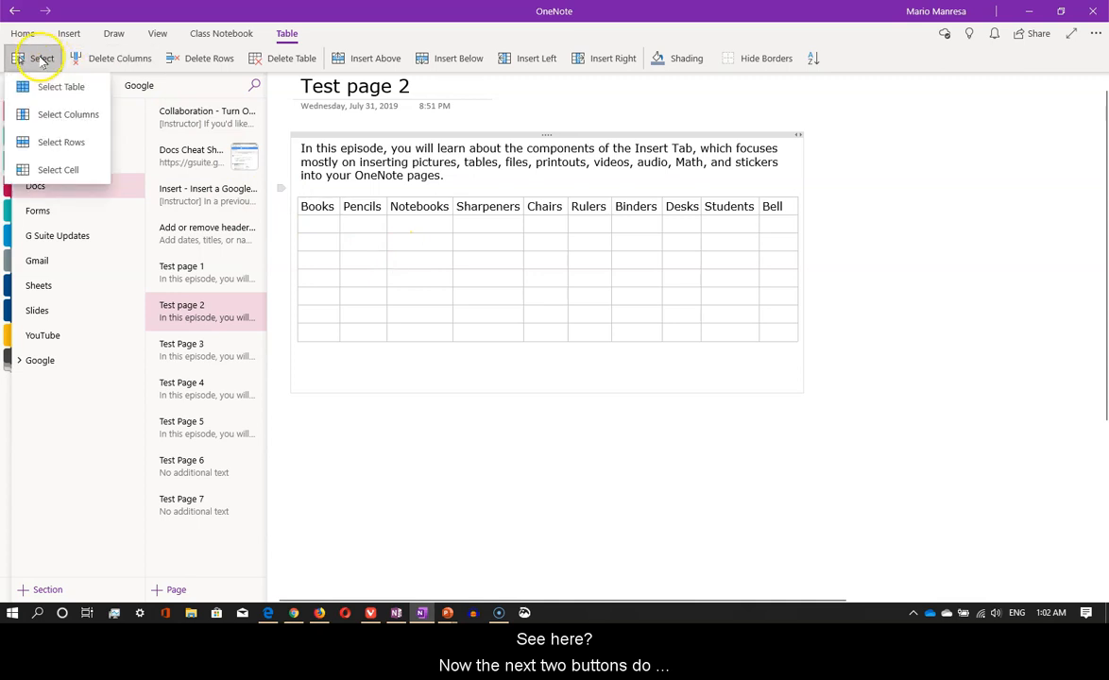
left_click(74, 169)
- Delete the Pencils column from the table on Test page 2
left_click(360, 213)
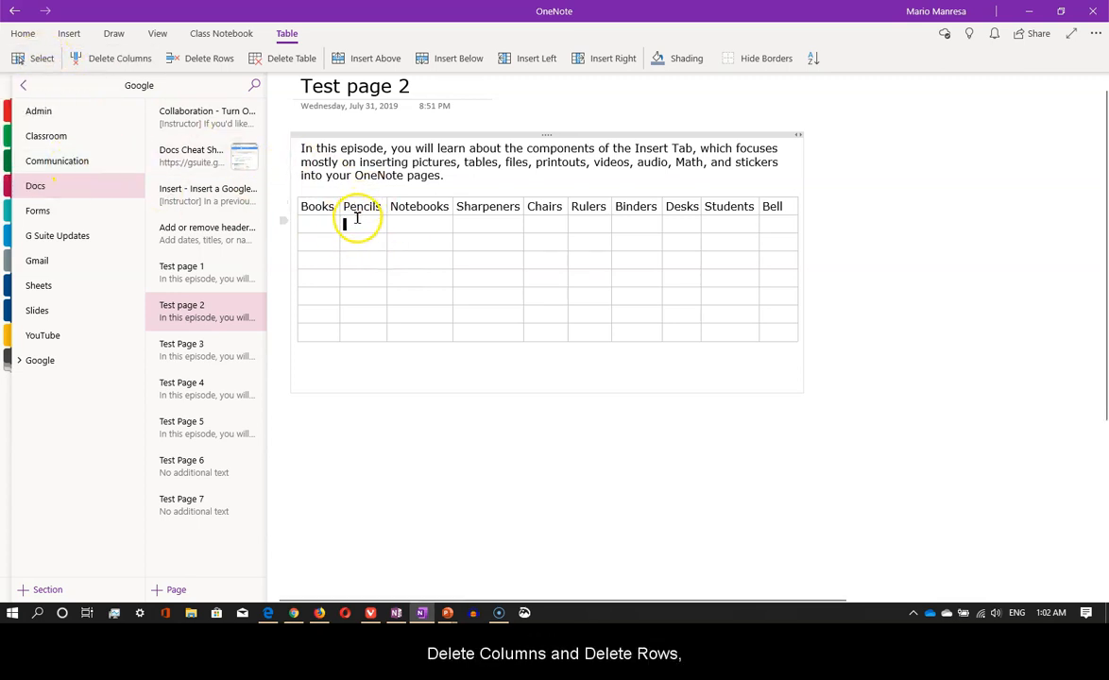
left_click(185, 59)
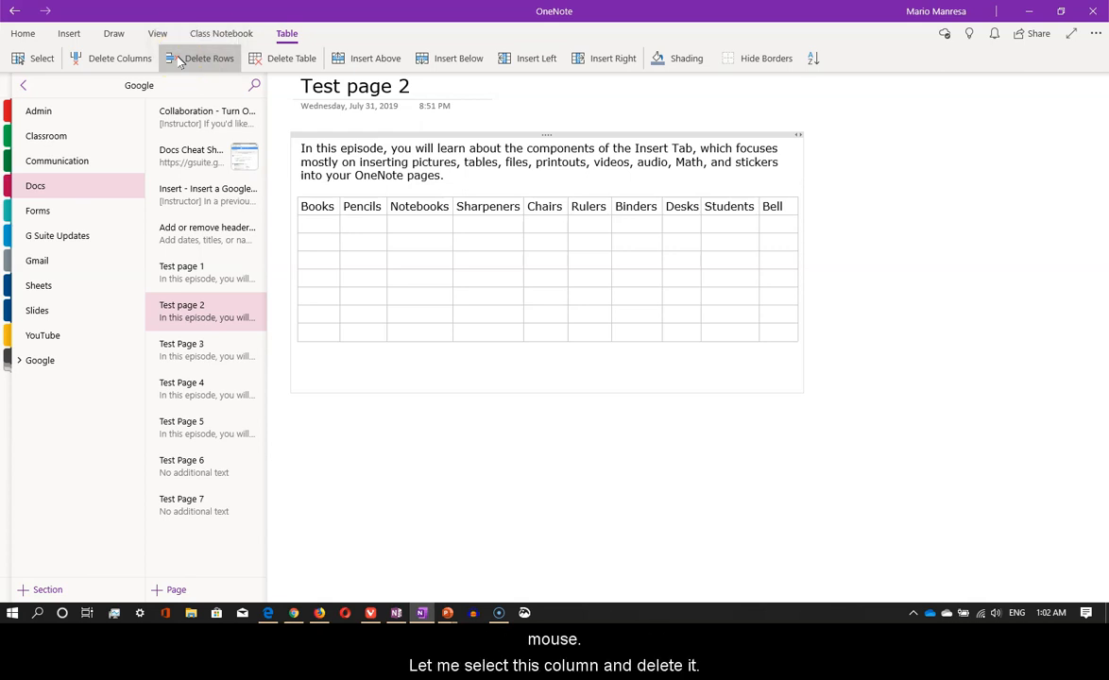
left_click(357, 206)
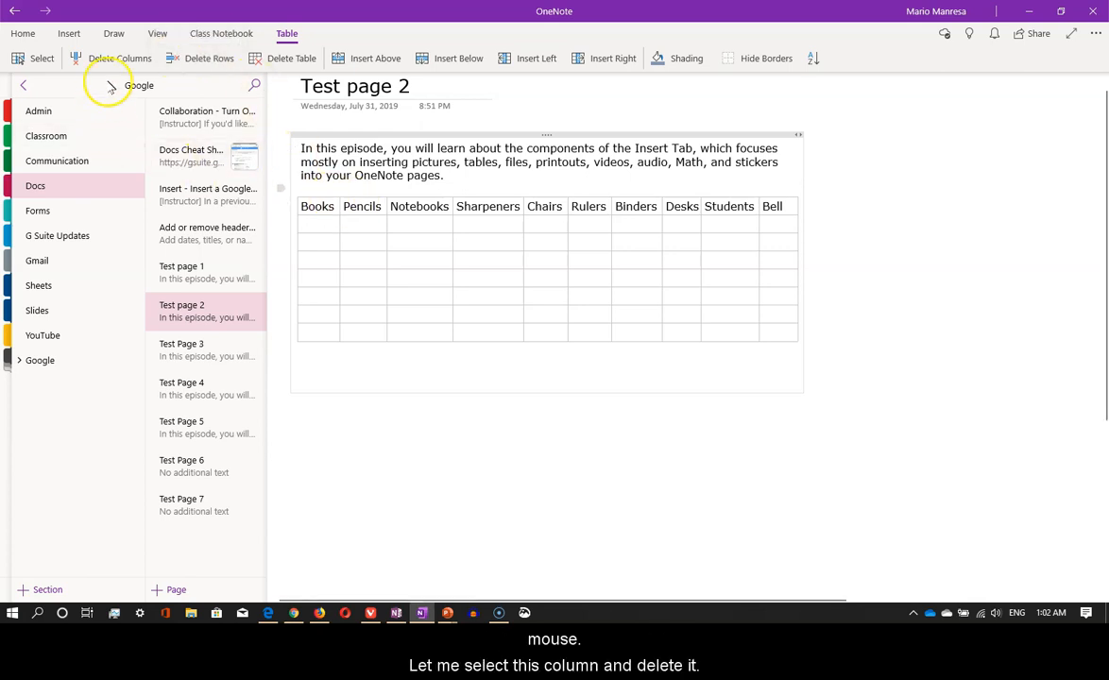
left_click(119, 60)
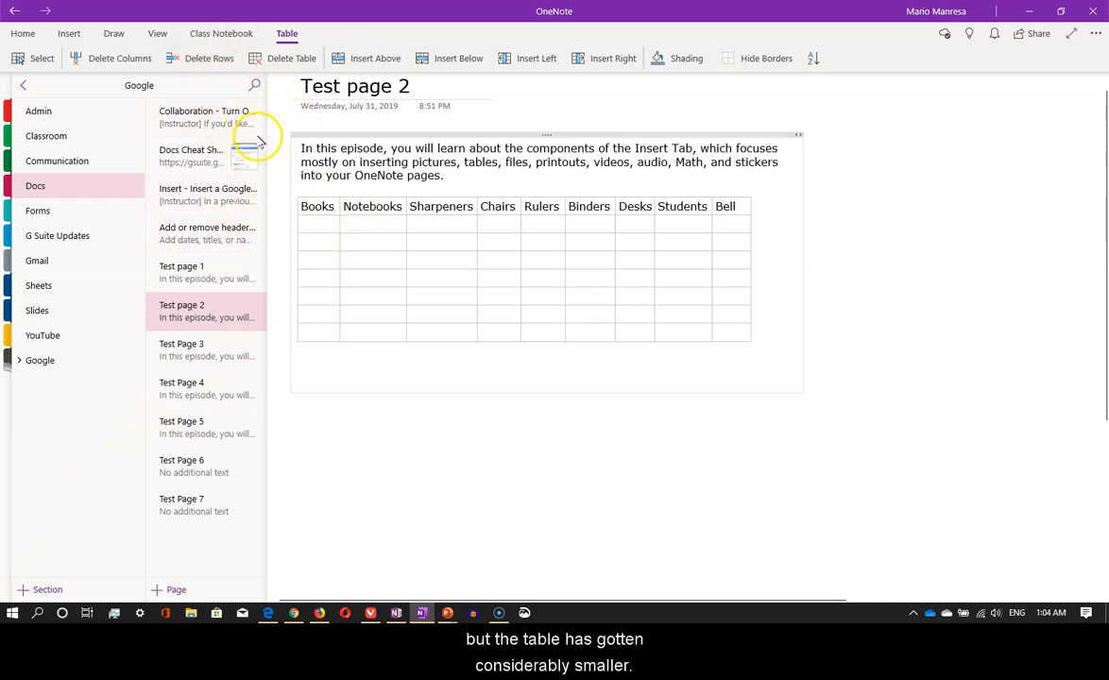
- Delete three empty rows below the header, followed by the entire table on Test page 2
left_click(304, 241)
left_click(210, 58)
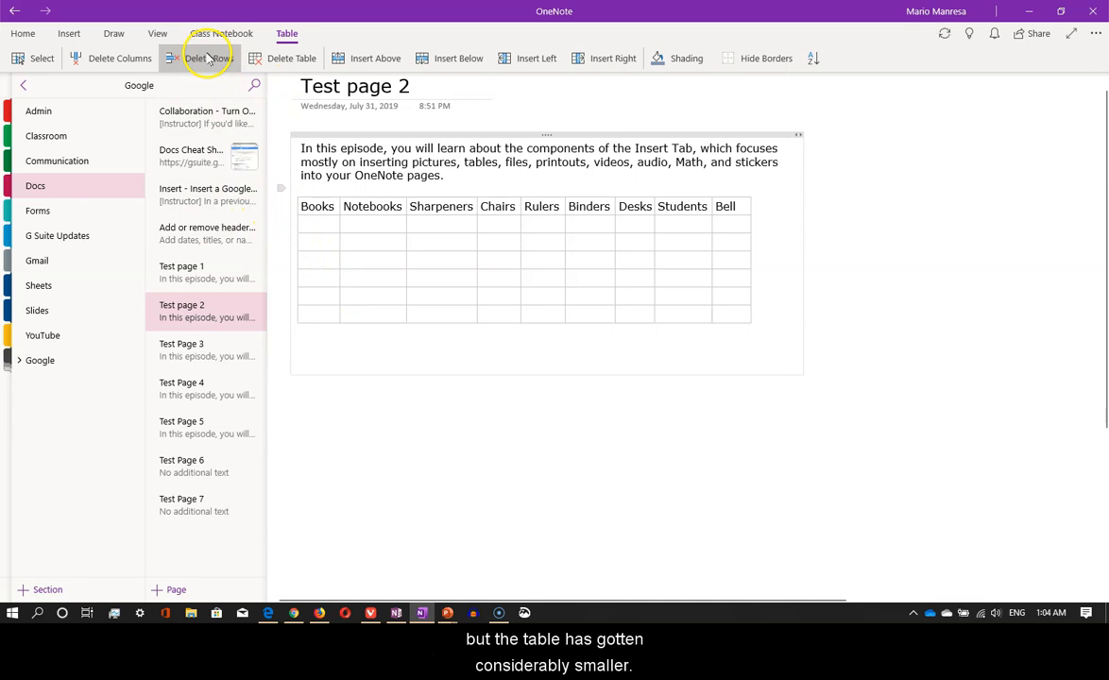
left_click(213, 60)
left_click(213, 60)
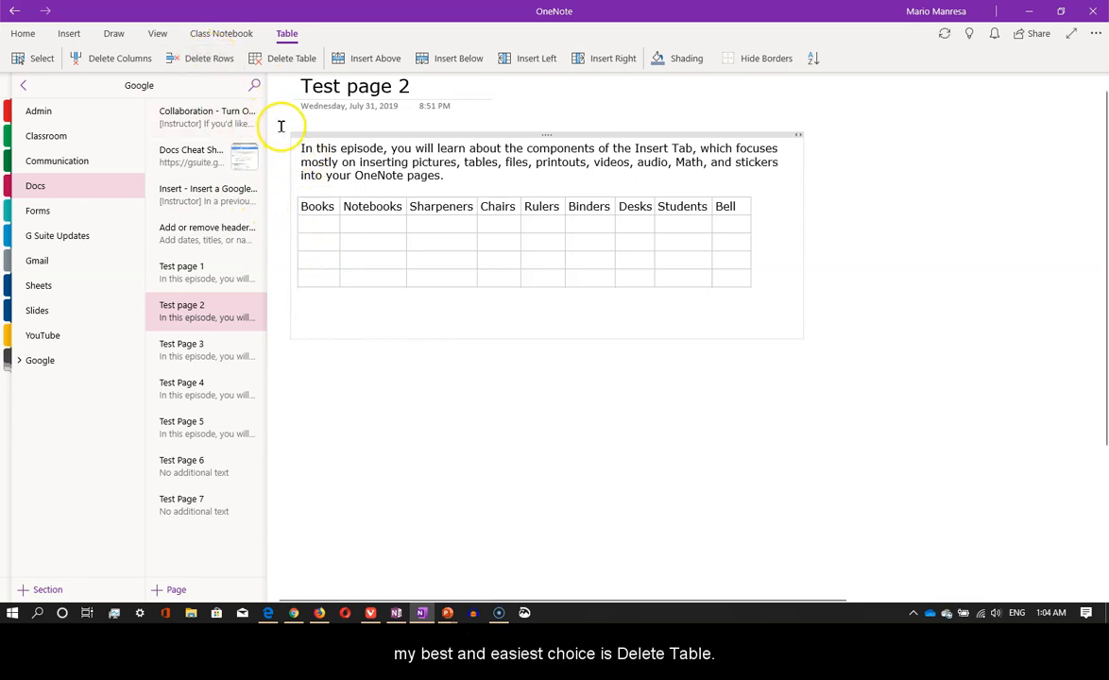
left_click(292, 59)
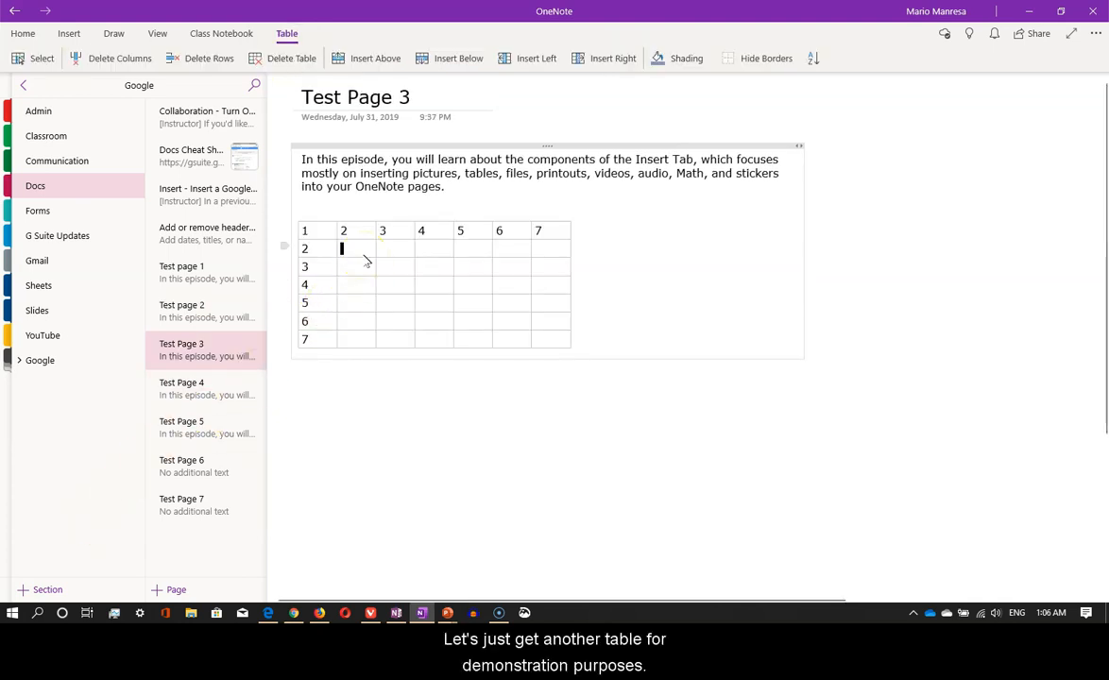
- Insert an empty row above row 2 in the numbered table on Test Page 3
left_click(364, 256)
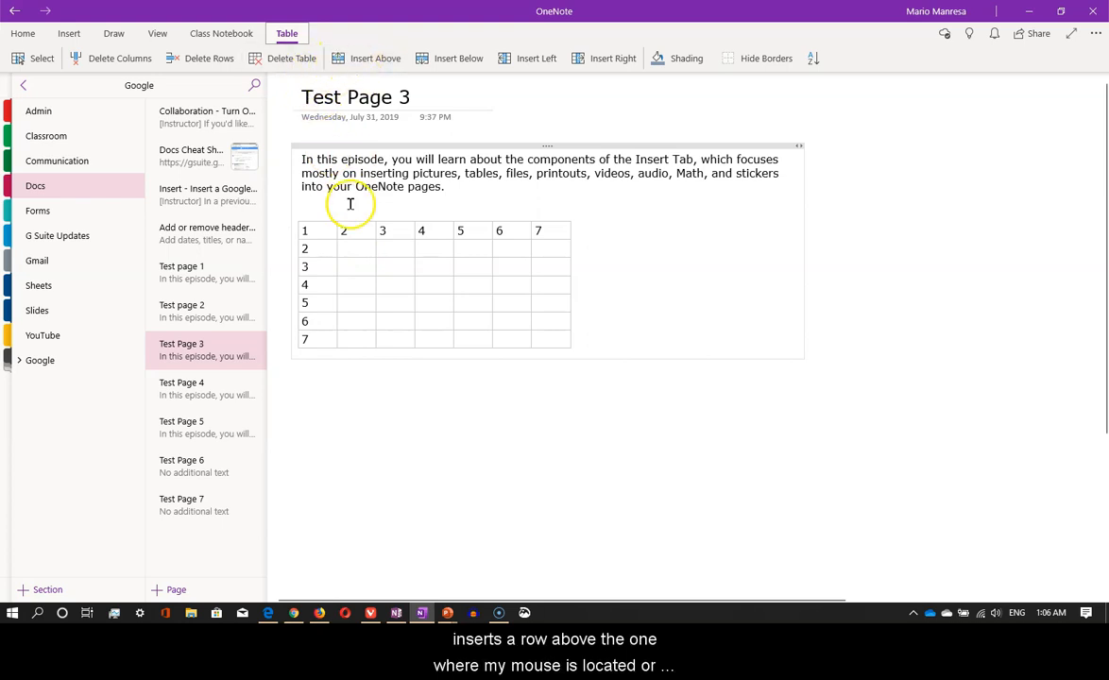
left_click(371, 59)
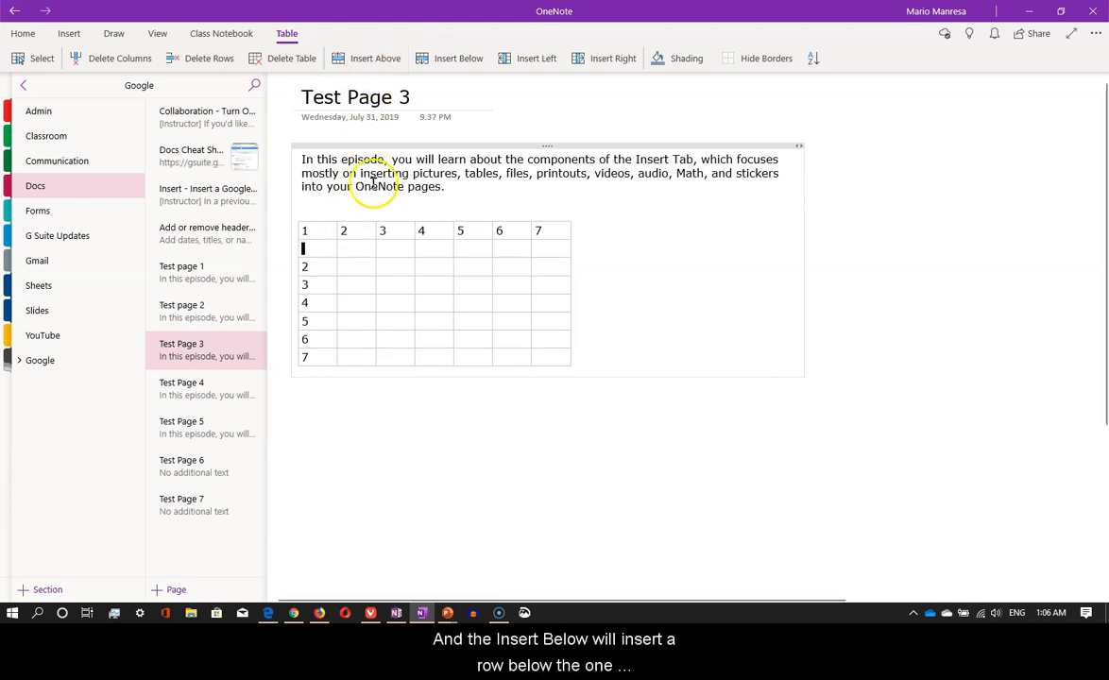
- Insert one empty row below row 2 and two empty rows above row 5 in the Test Page 3 table
left_click(356, 286)
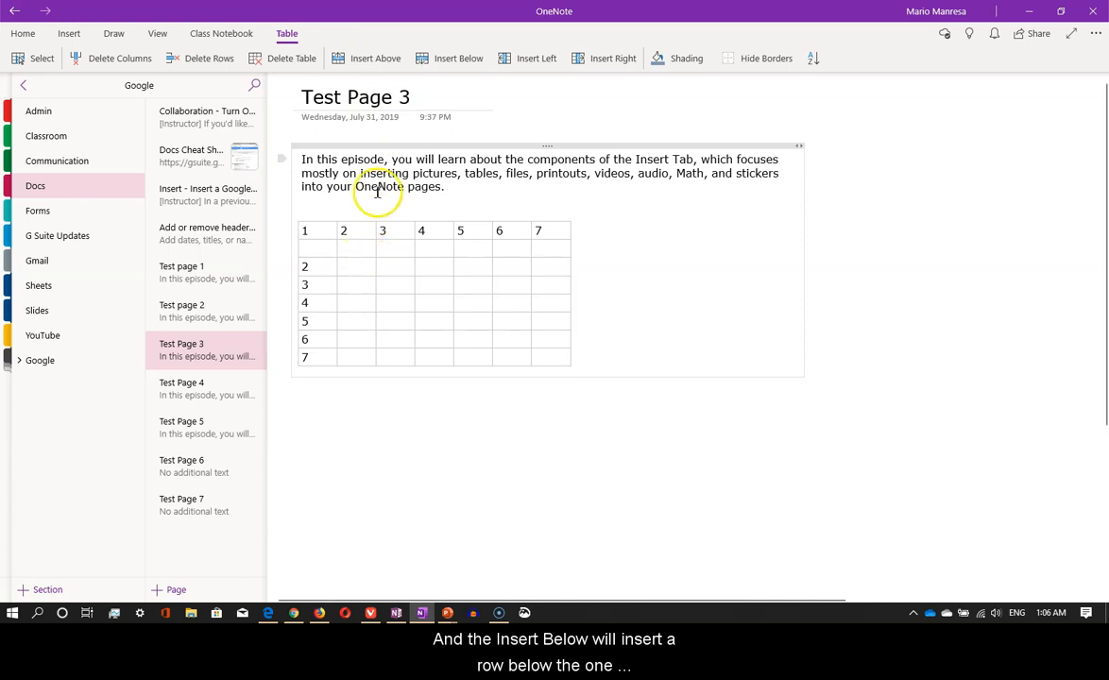
left_click(393, 60)
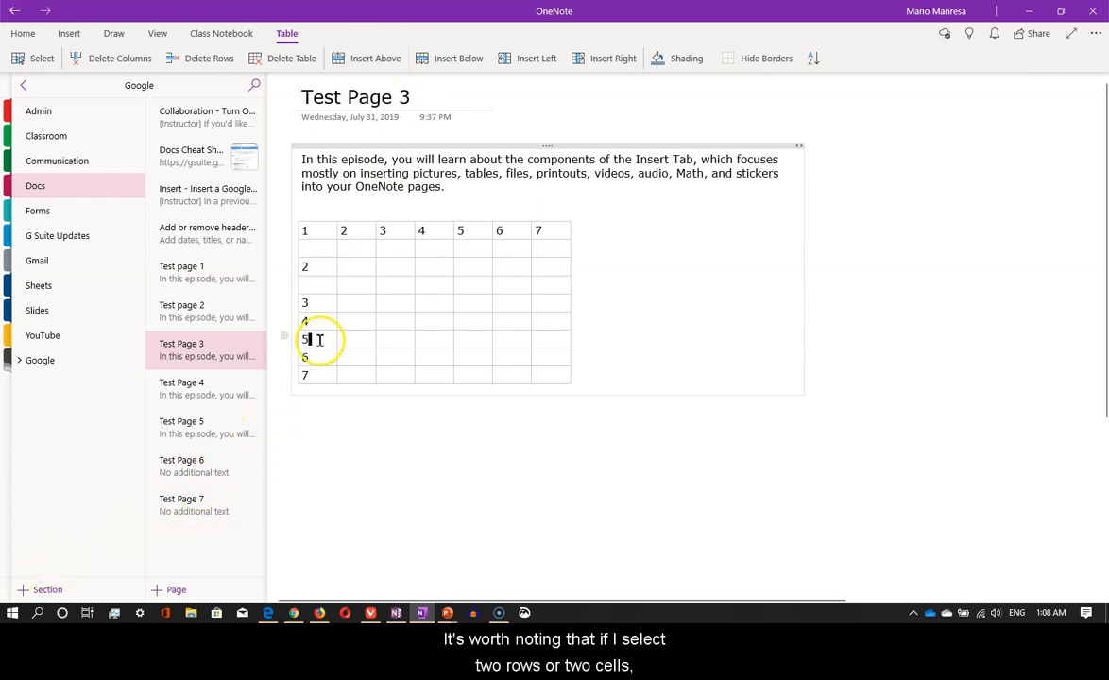
left_click_drag(320, 340, 319, 354)
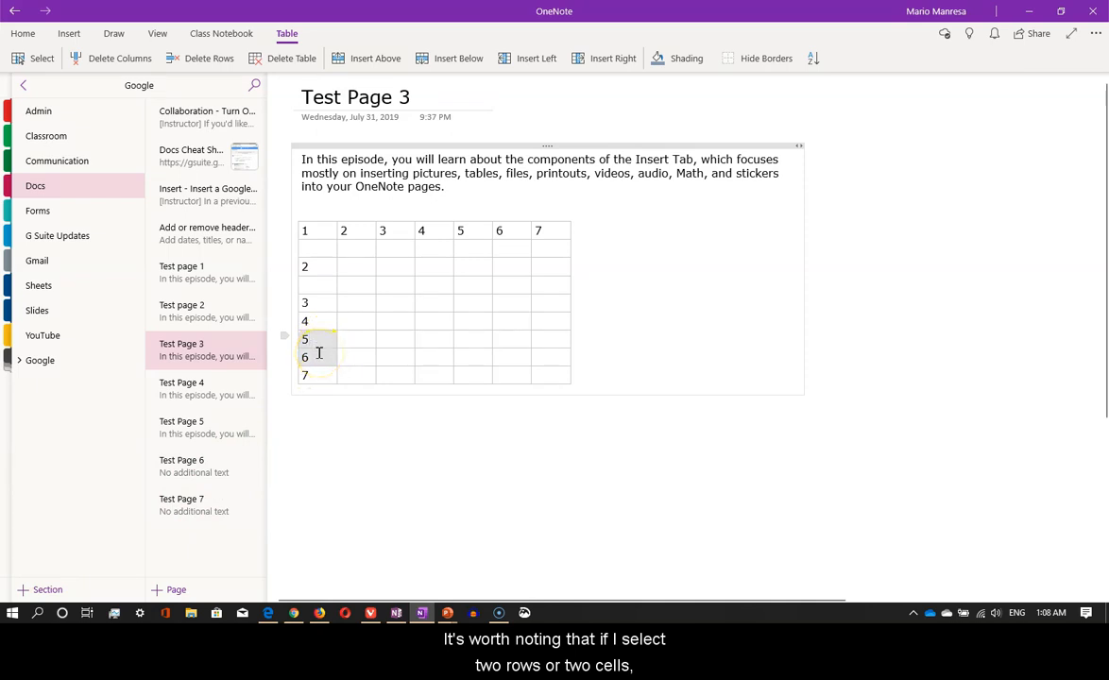
left_click(369, 59)
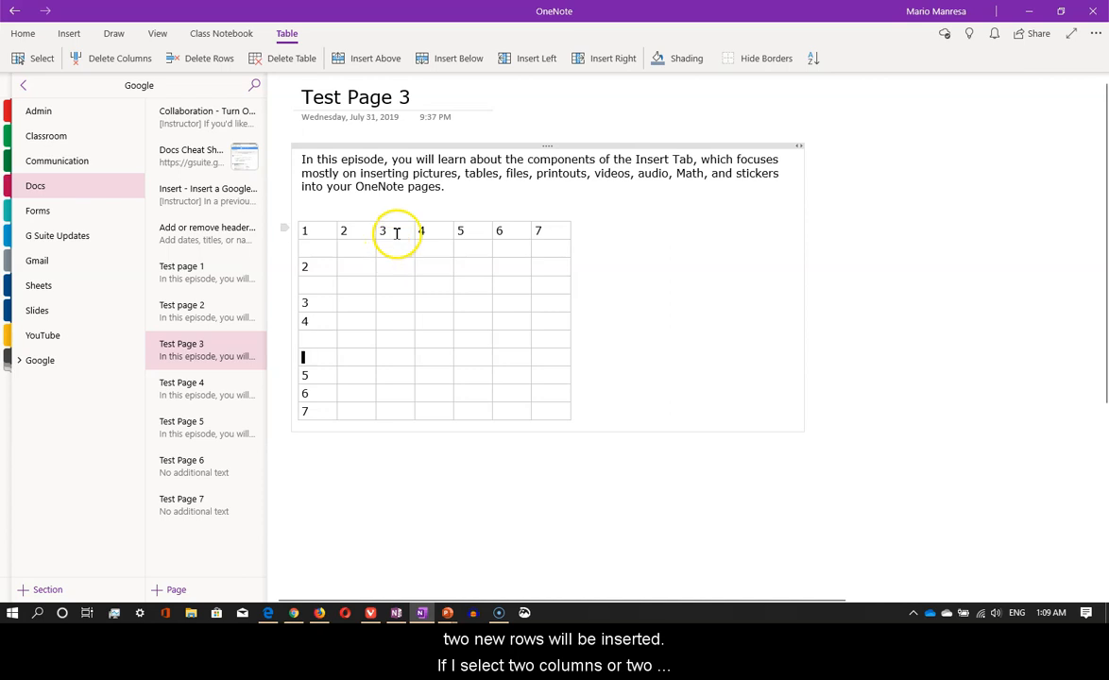
- Insert two empty columns to the left of column 3, based on header cells 3 and 4
left_click_drag(391, 231, 418, 232)
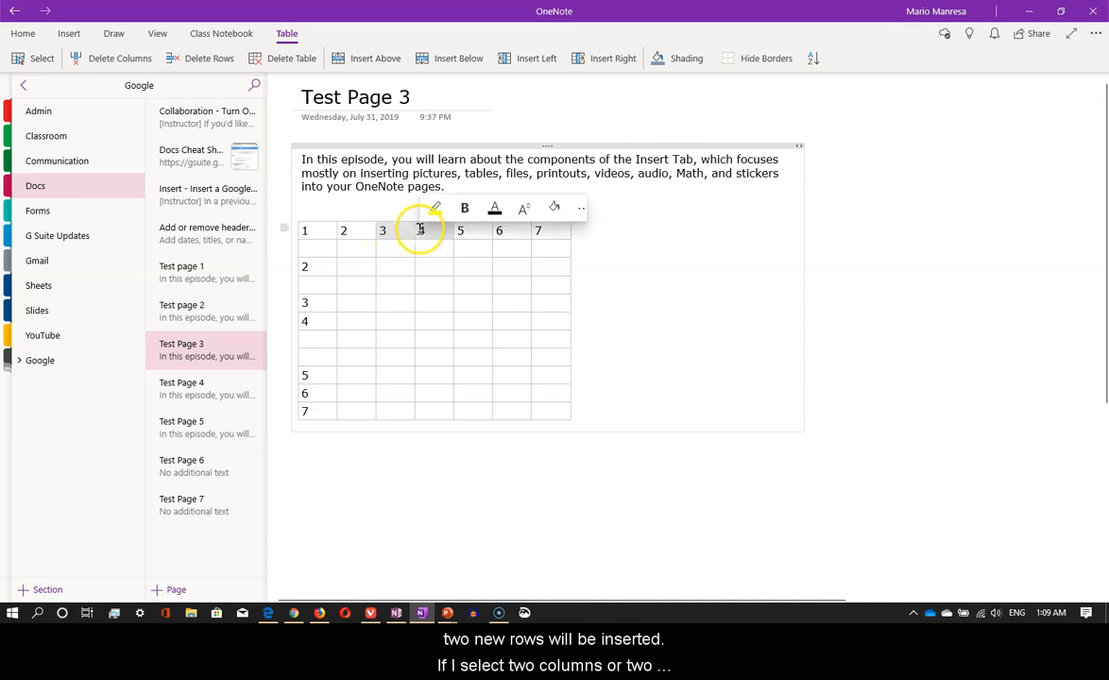
left_click(541, 60)
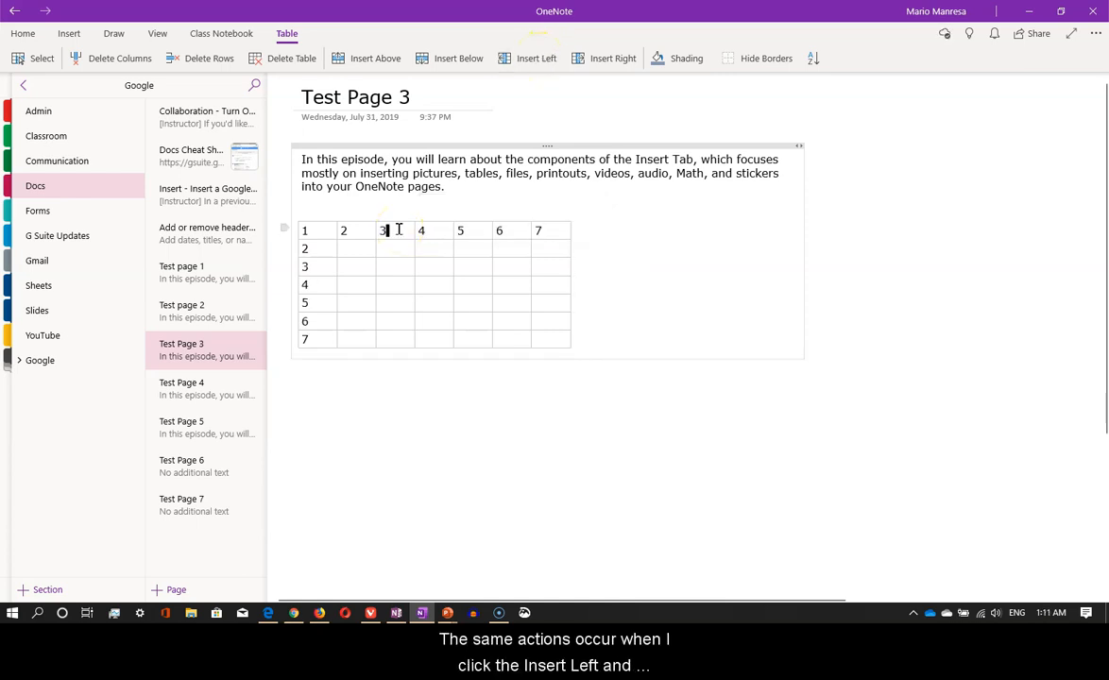
- Insert an empty column to the left of column 3 and another to the right of column 4
left_click(550, 59)
left_click(480, 230)
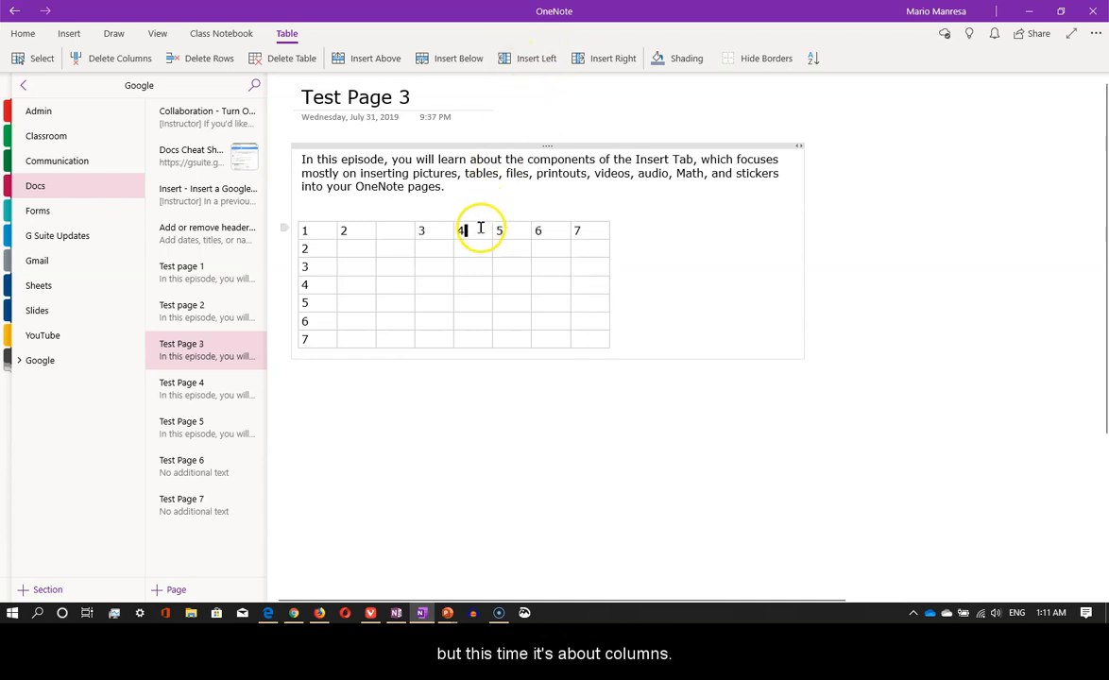
left_click(612, 59)
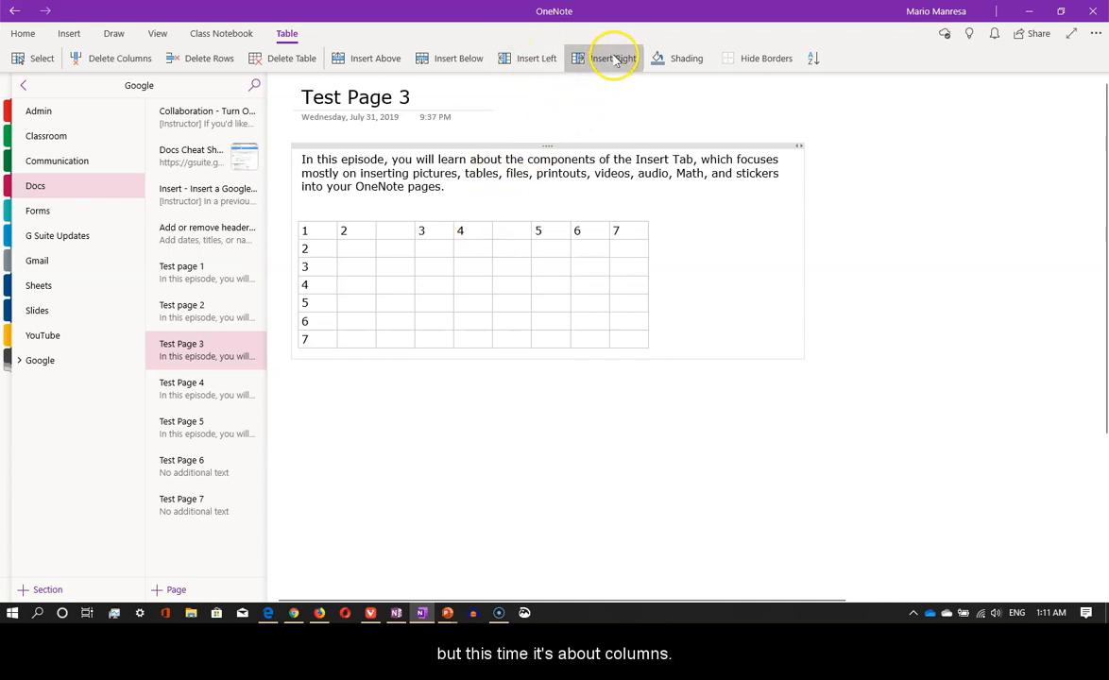
- Insert an empty column to the right of column 5 and two empty columns to the left of column 6
left_click(536, 228)
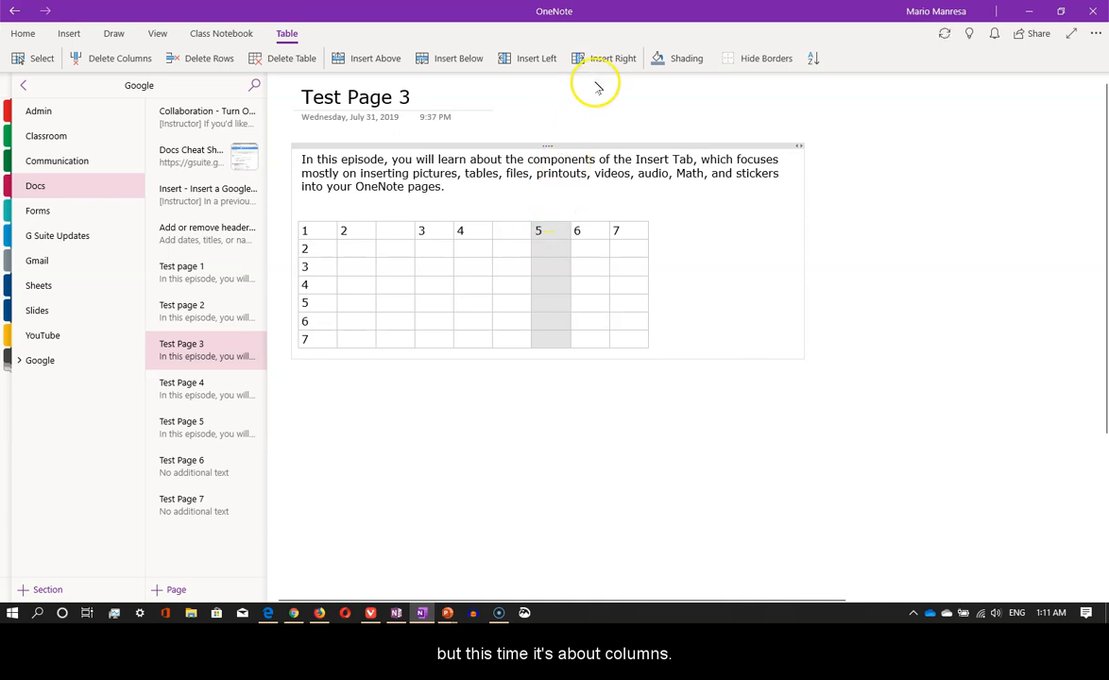
left_click(609, 59)
left_click_drag(615, 233, 654, 228)
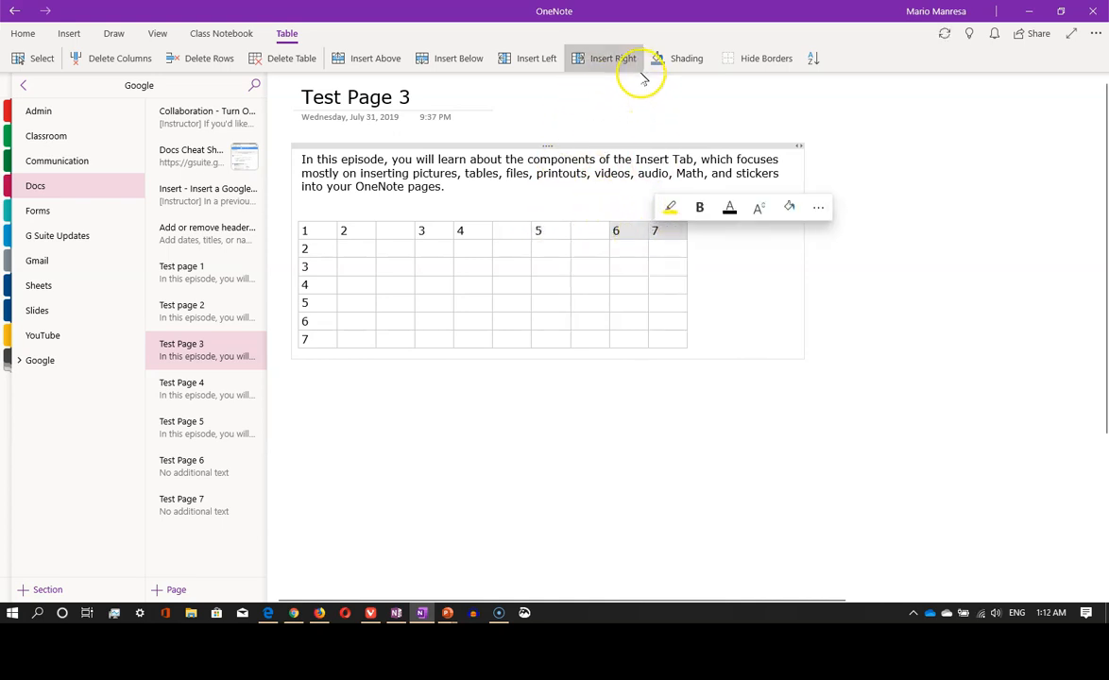
left_click(535, 59)
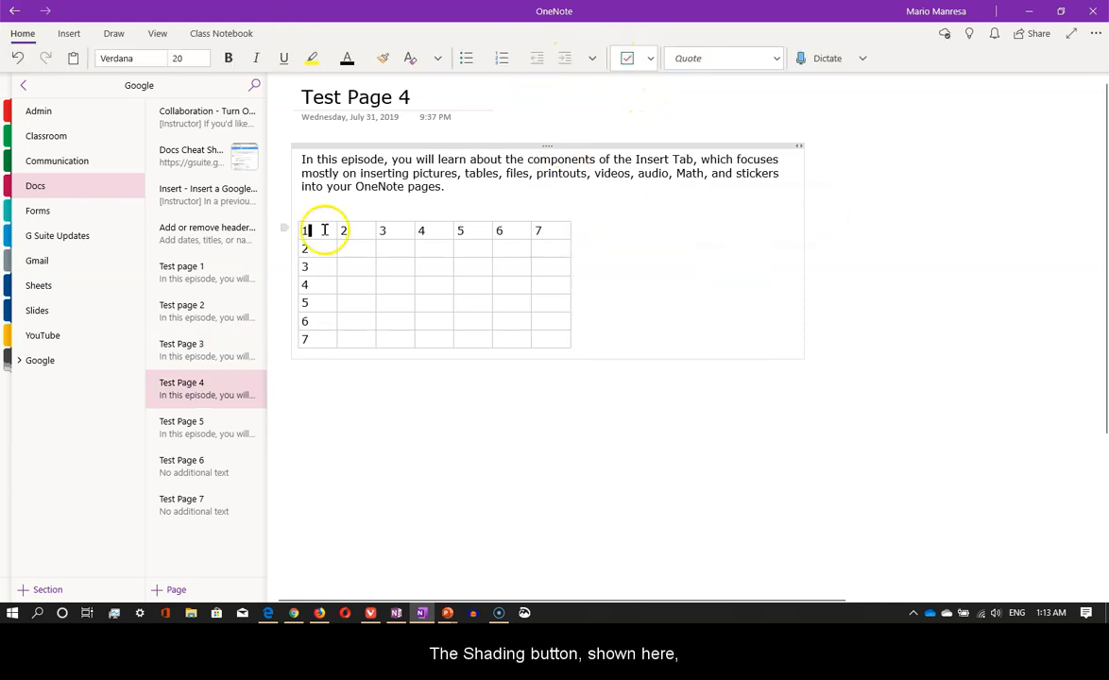
left_click(326, 229)
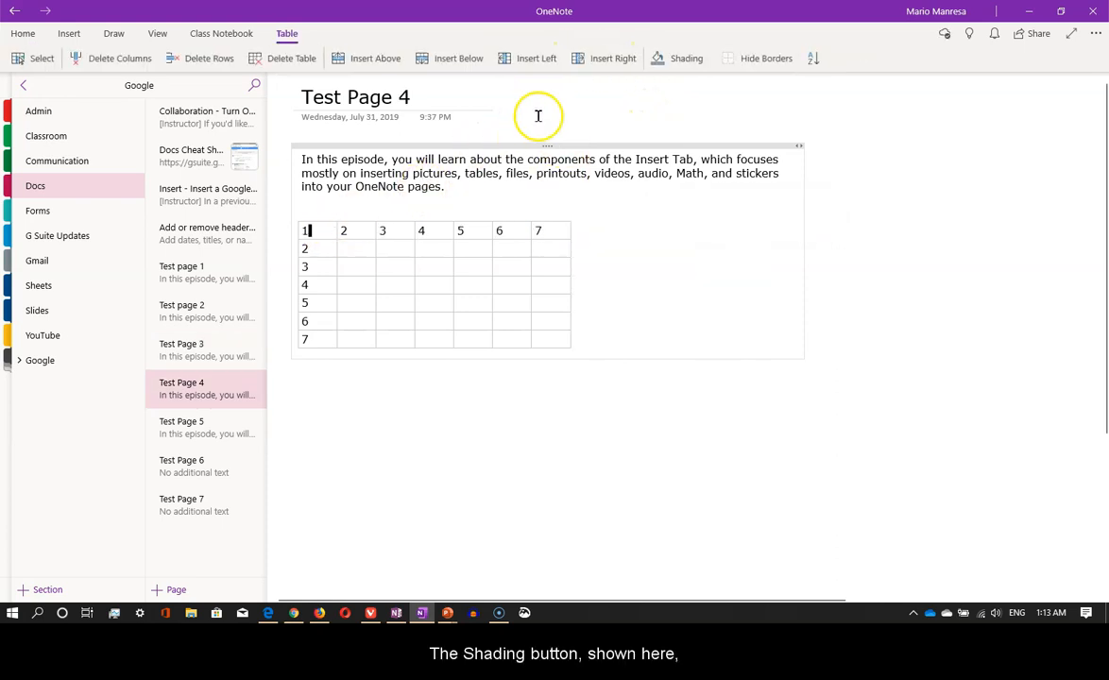
left_click(707, 59)
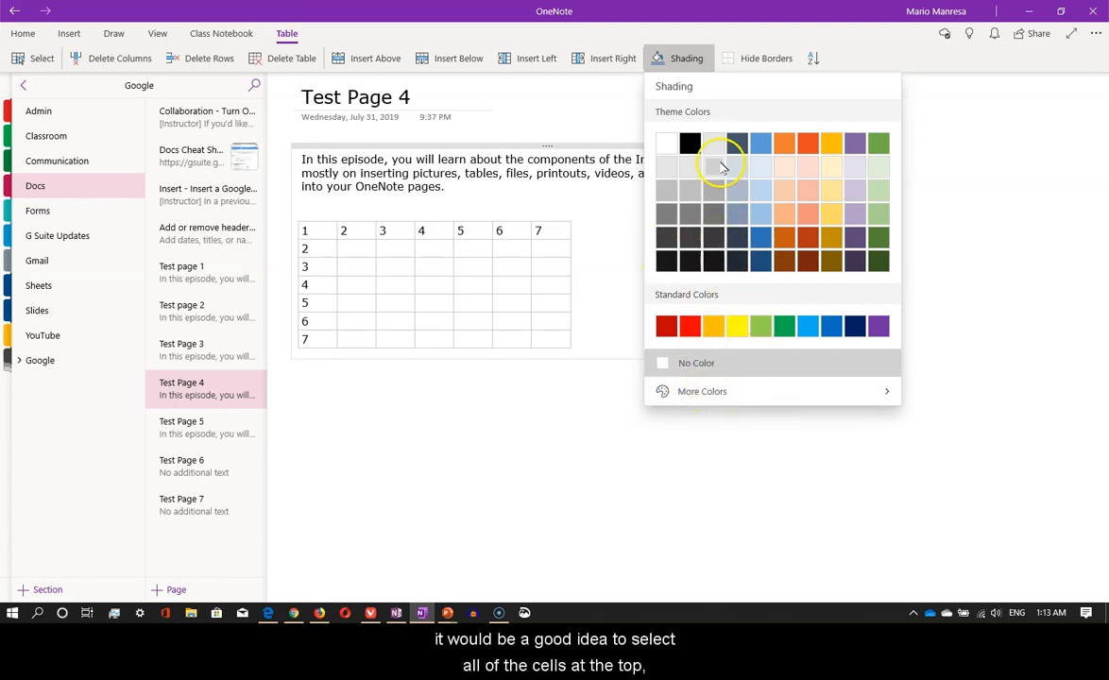
left_click(607, 210)
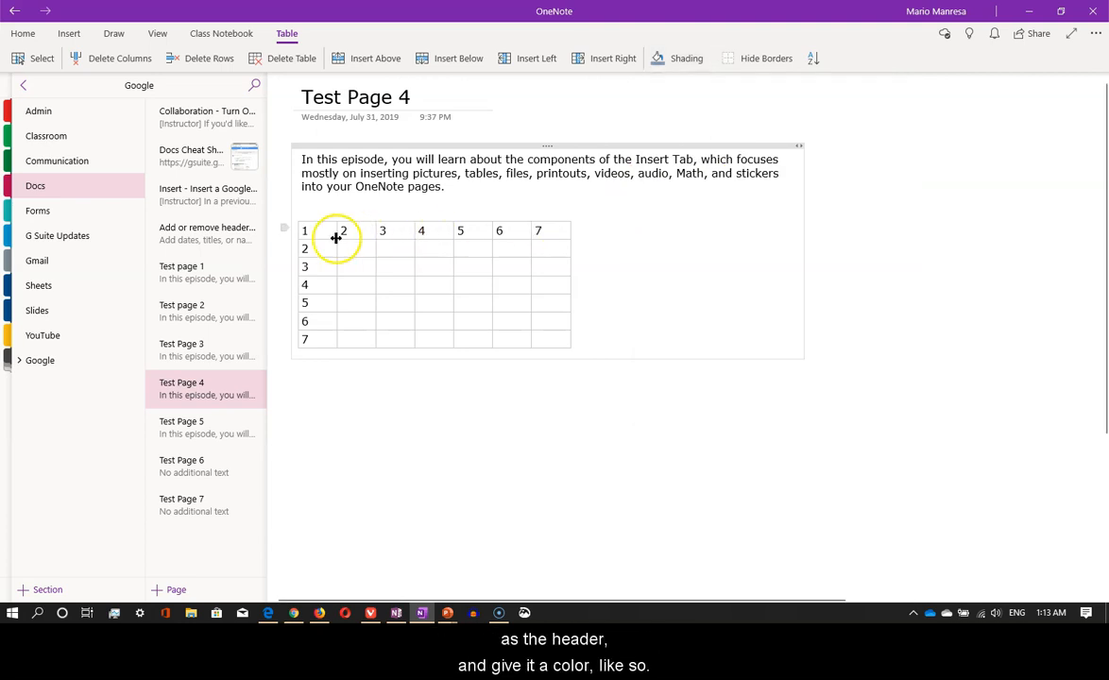
- Shade header cells 1 to 7 on Test Page 4 medium blue-gray, trying light gray in between before restoring the blue-gray
mouse_move(329, 233)
left_mouse_down()
mouse_move(525, 235)
mouse_move(576, 217)
left_mouse_up()
left_click(687, 58)
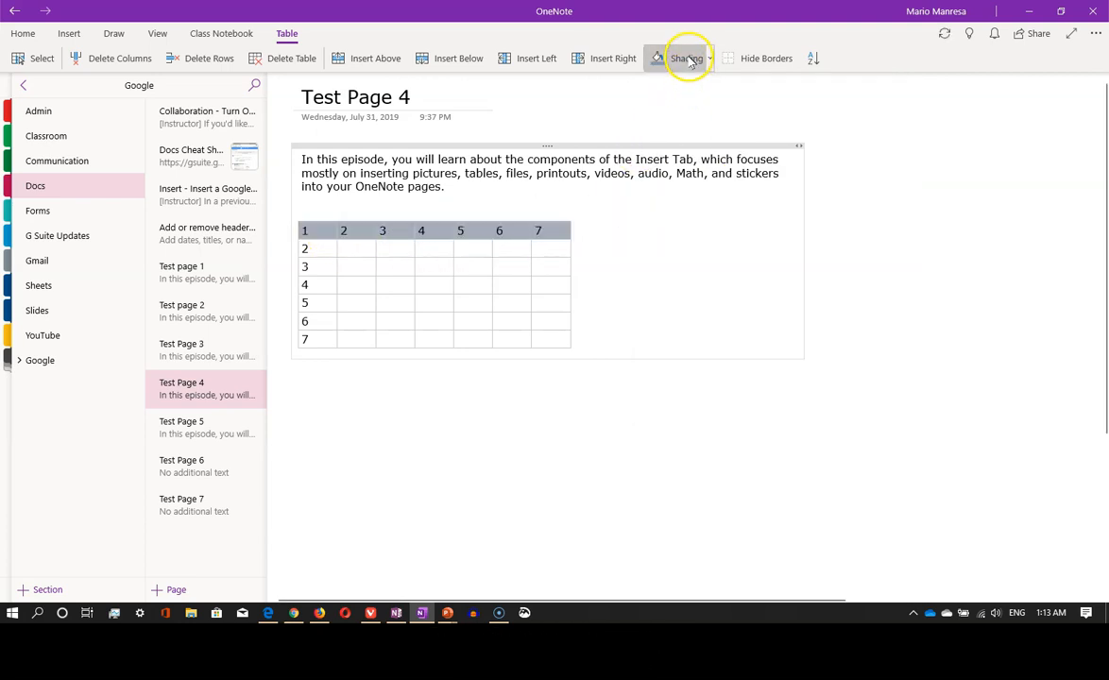
left_click(704, 59)
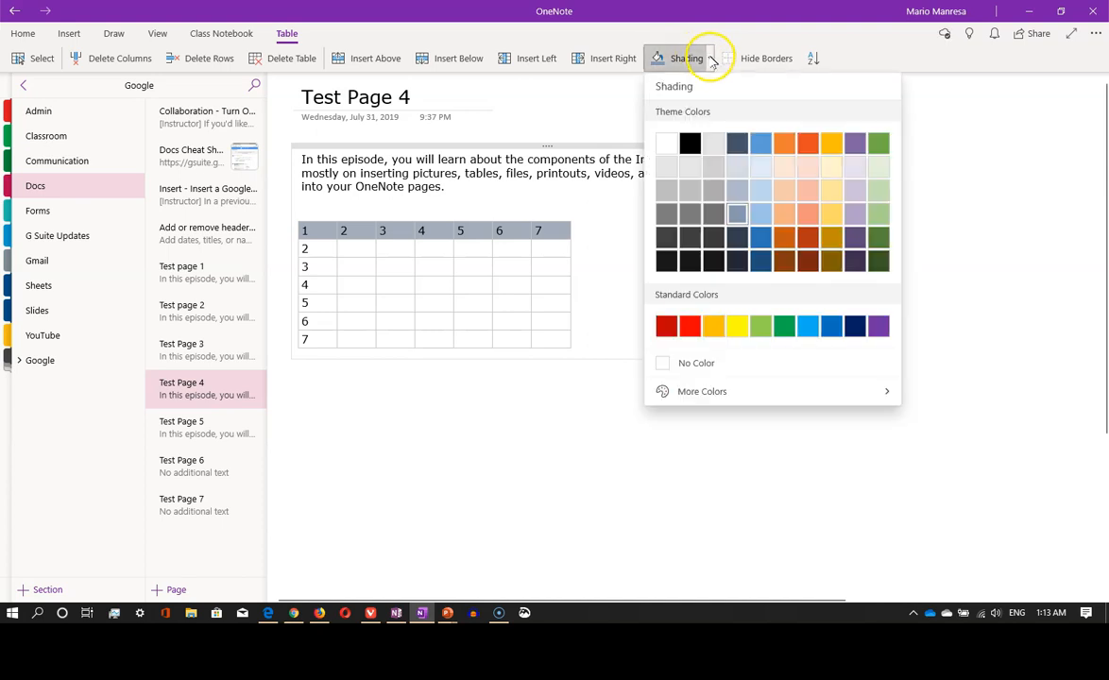
left_click(712, 167)
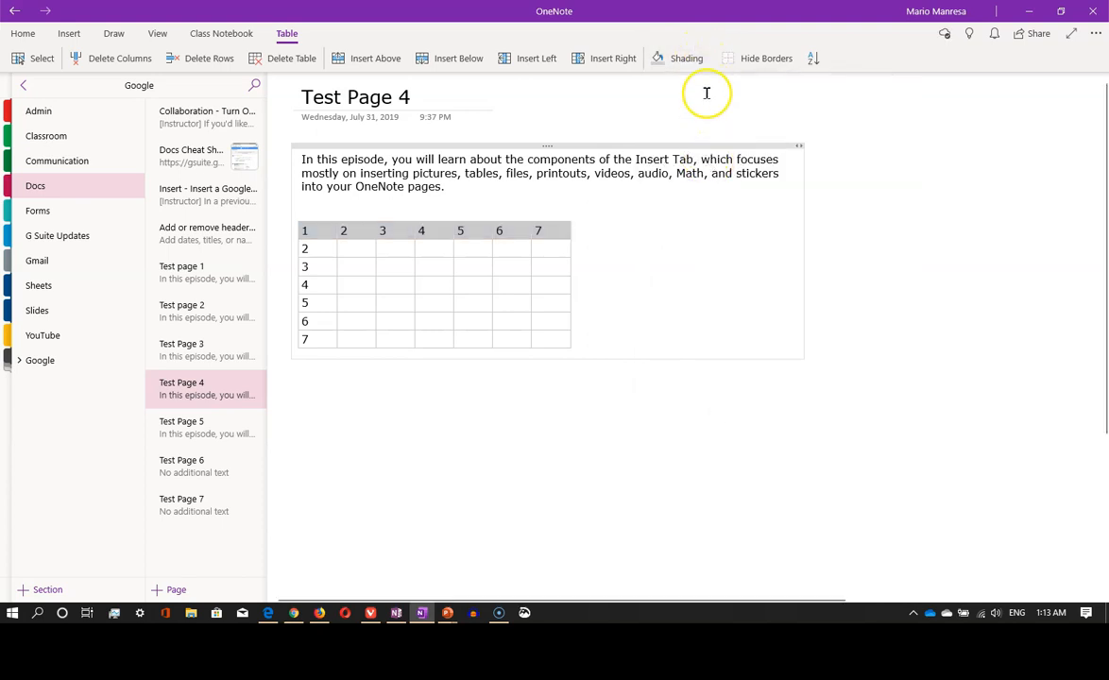
left_click(706, 59)
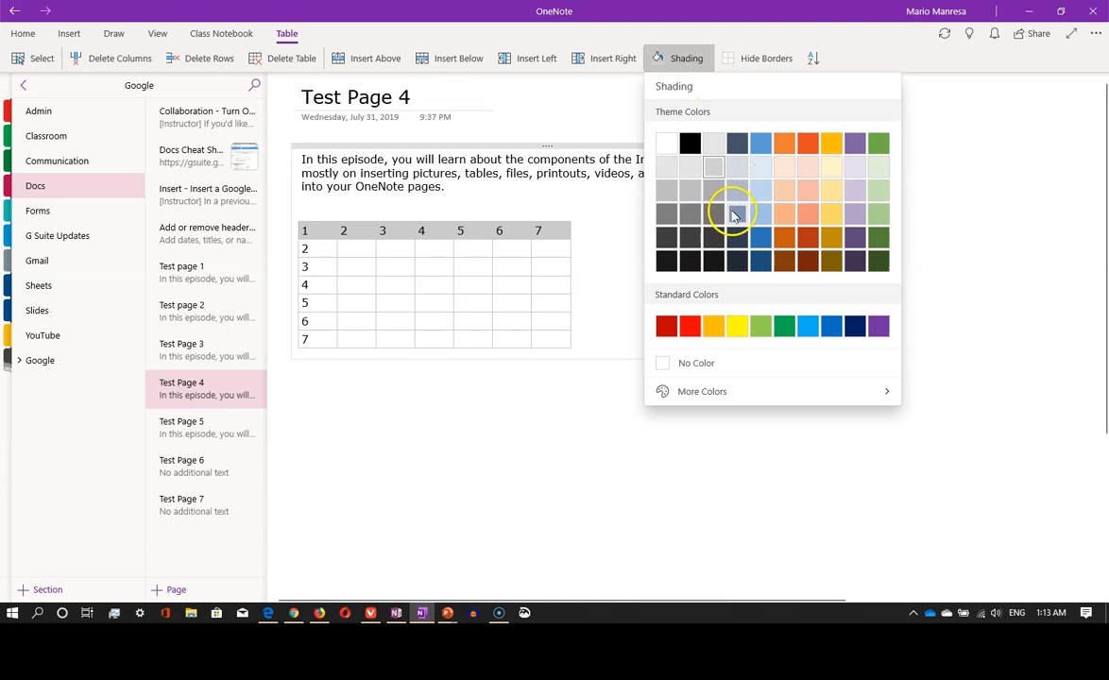
left_click(682, 201)
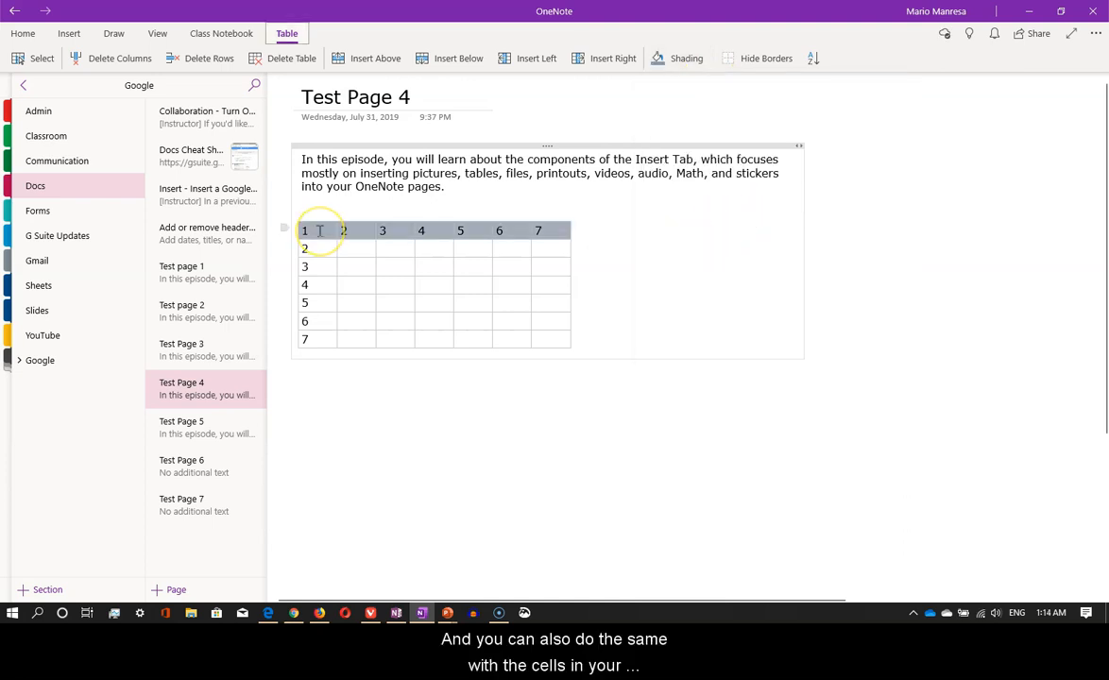
- Shade the first column of the Test Page 4 table, cells 1 to 7, dark orange
left_click_drag(319, 231, 317, 335)
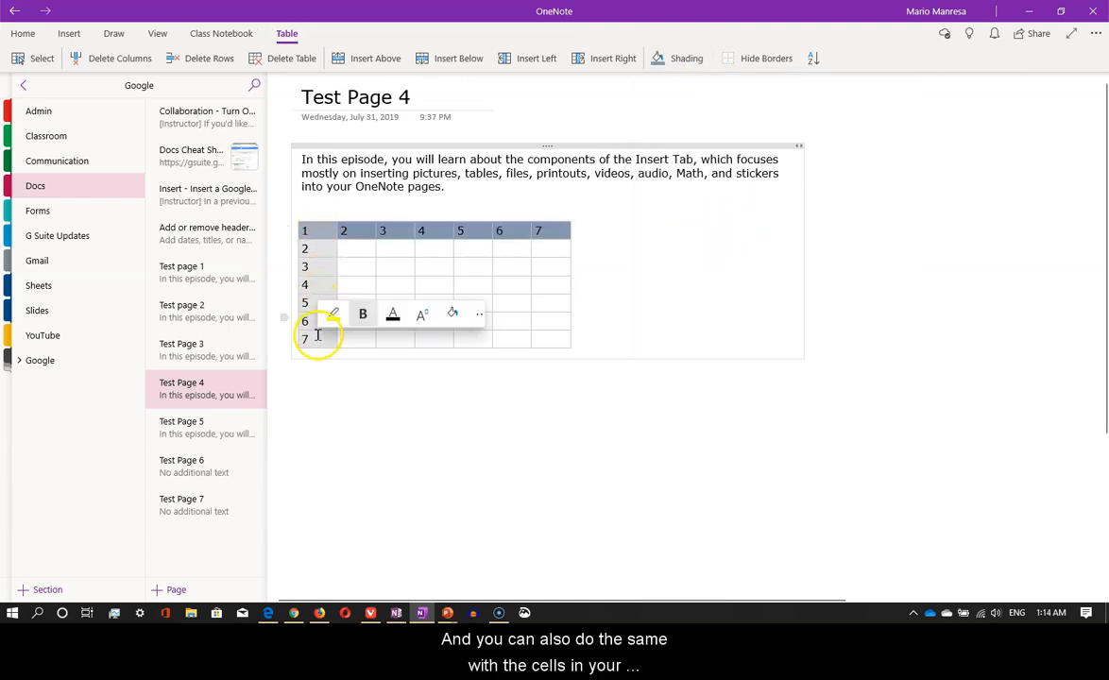
left_click(699, 58)
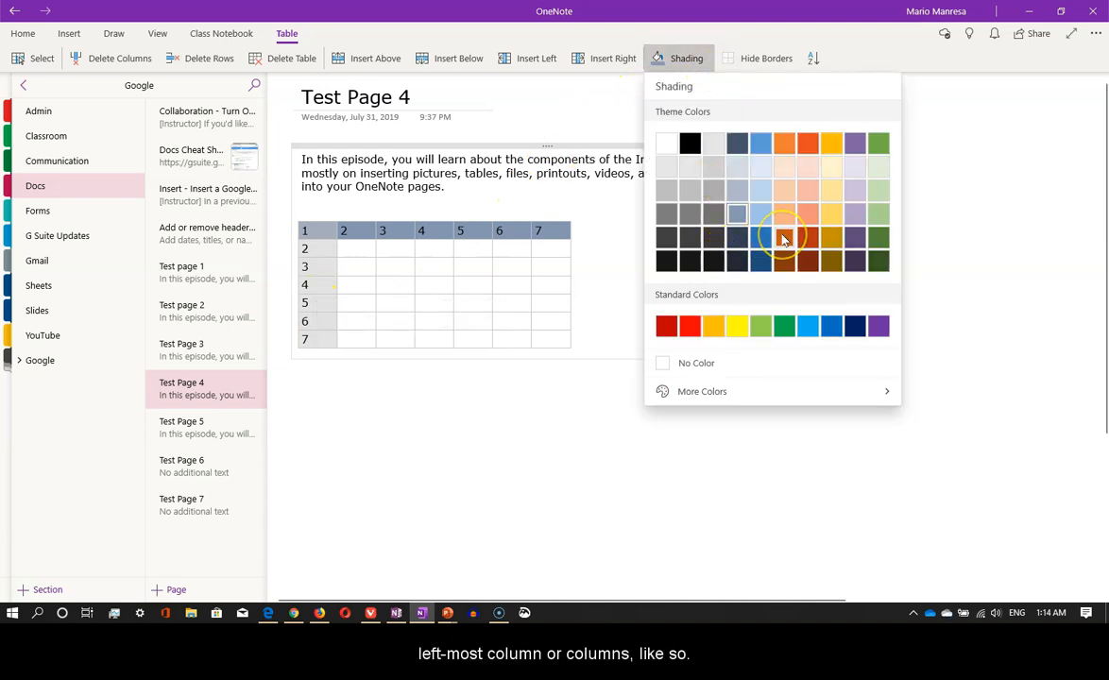
left_click(784, 239)
left_click(684, 362)
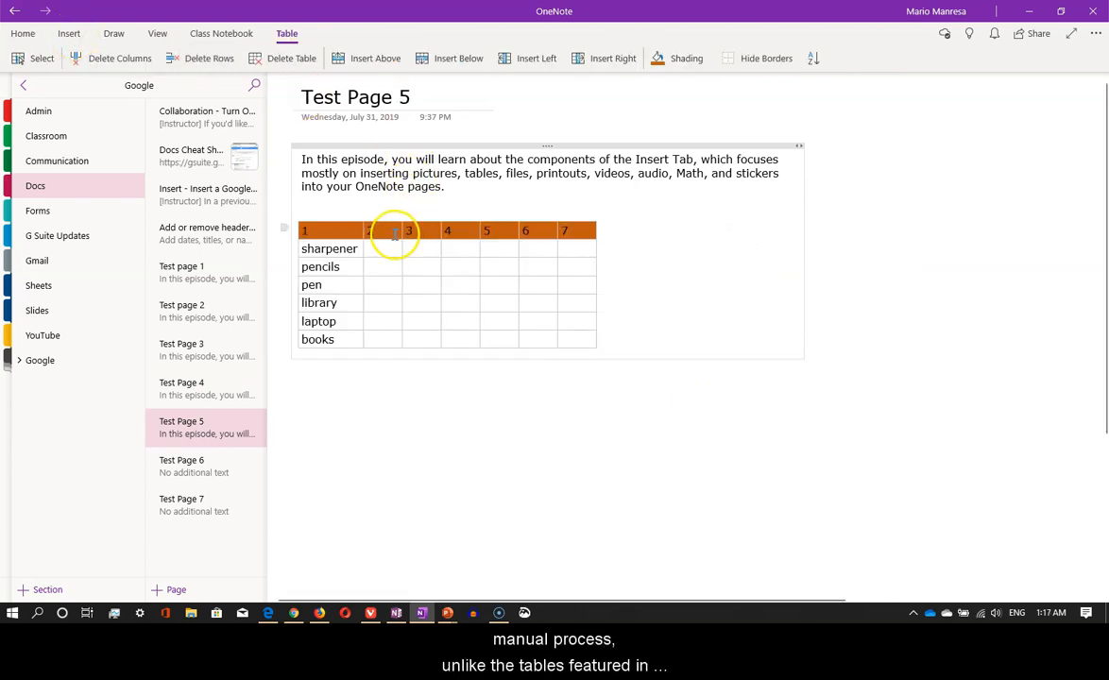
- Hide all cell borders of the Test Page 5 table and show them again, twice
left_click(393, 231)
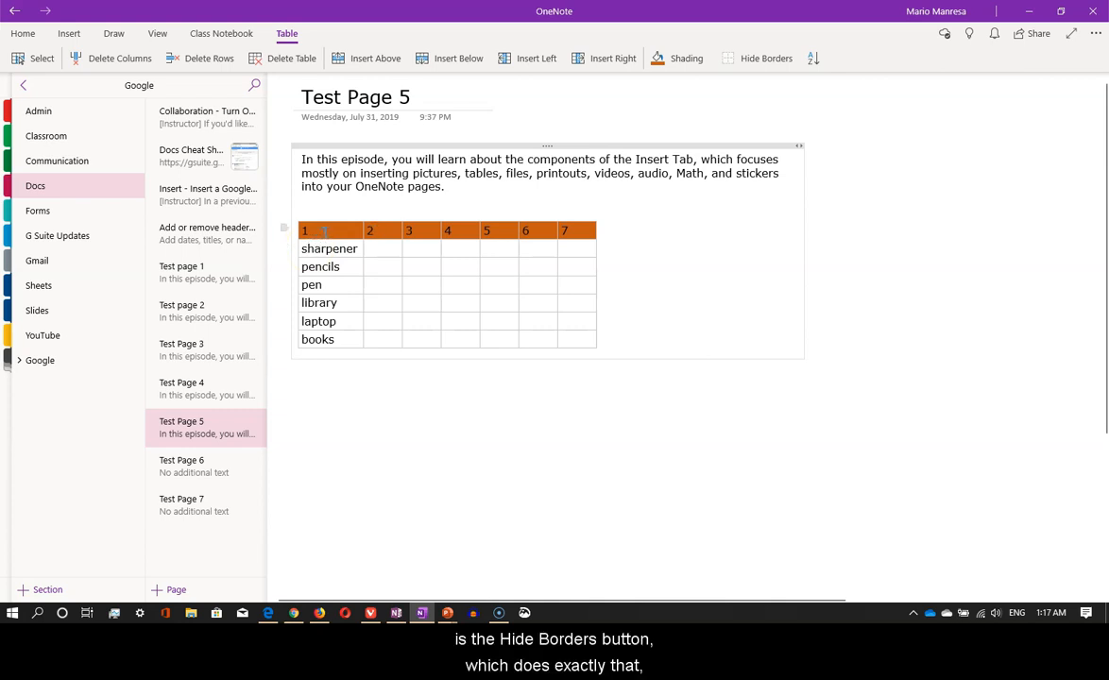
left_click(767, 60)
left_click(766, 60)
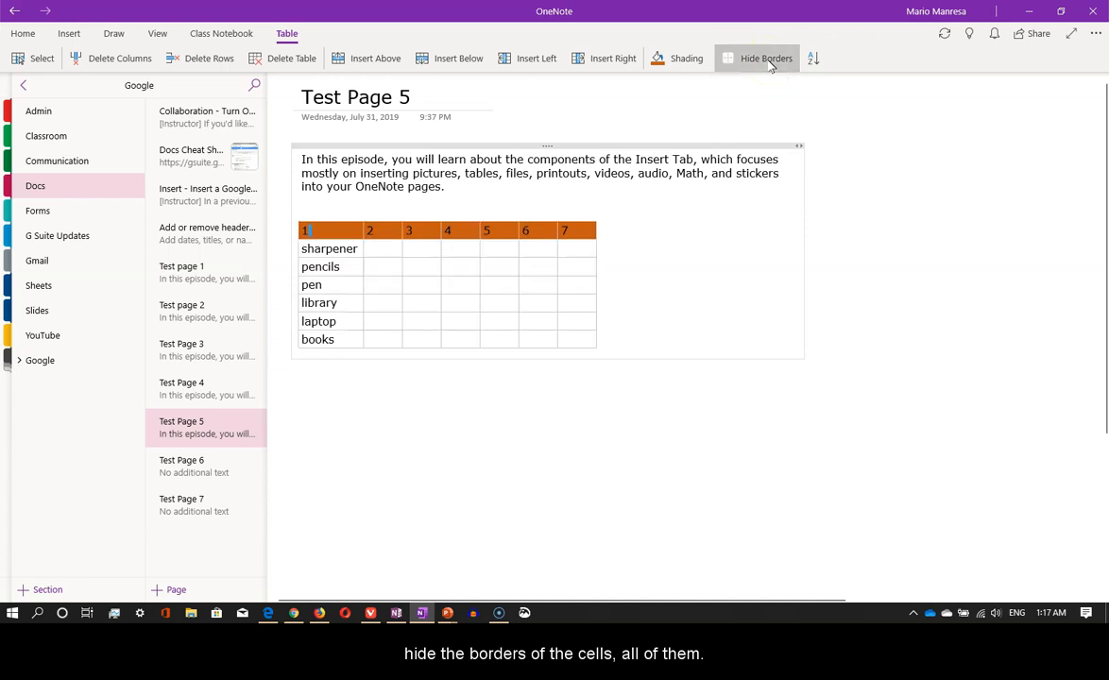
left_click(769, 62)
left_click(770, 62)
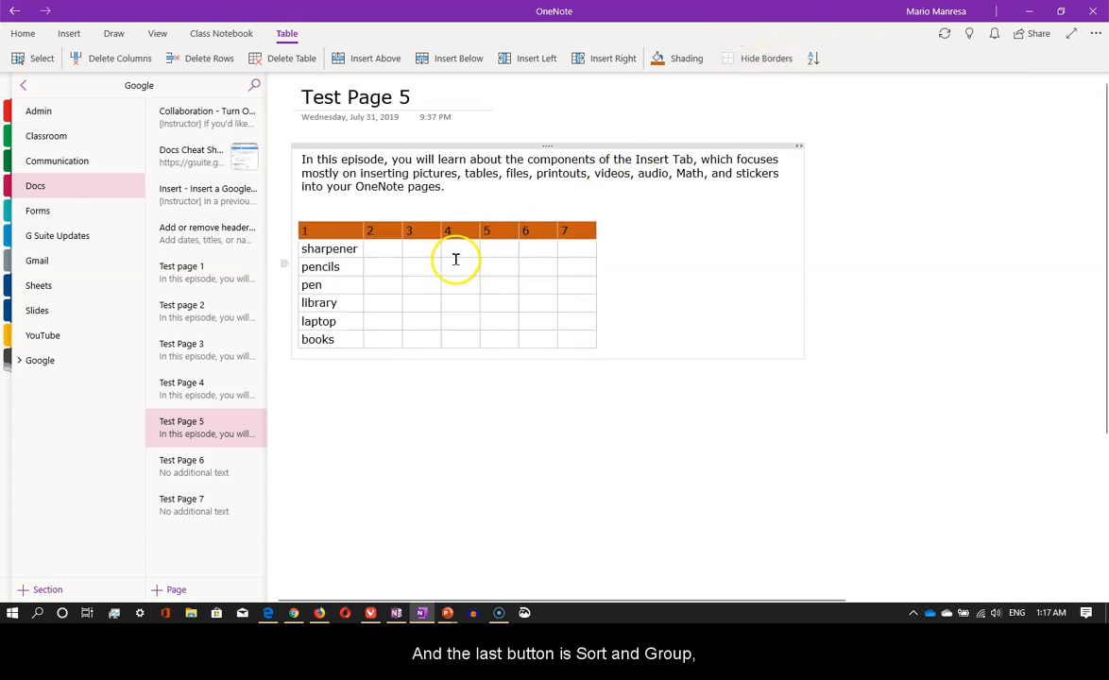
- Sort the Test Page 5 table by its first column A-Z, followed by Z-A, leaving the header row out of the sort
left_click(813, 59)
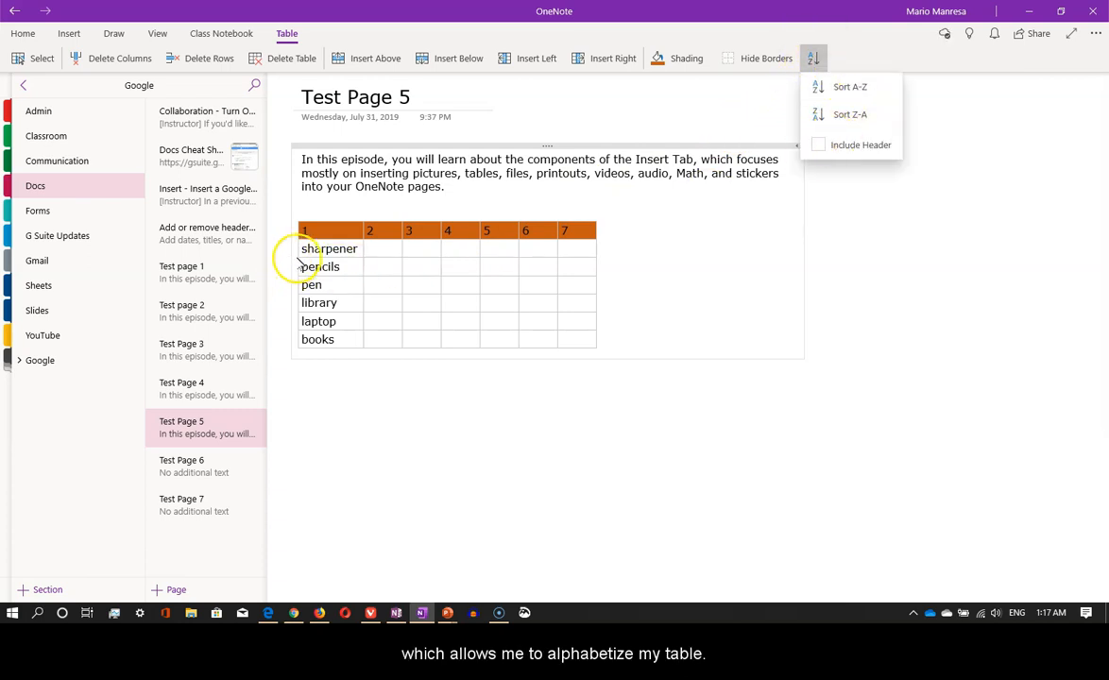
left_click(319, 232)
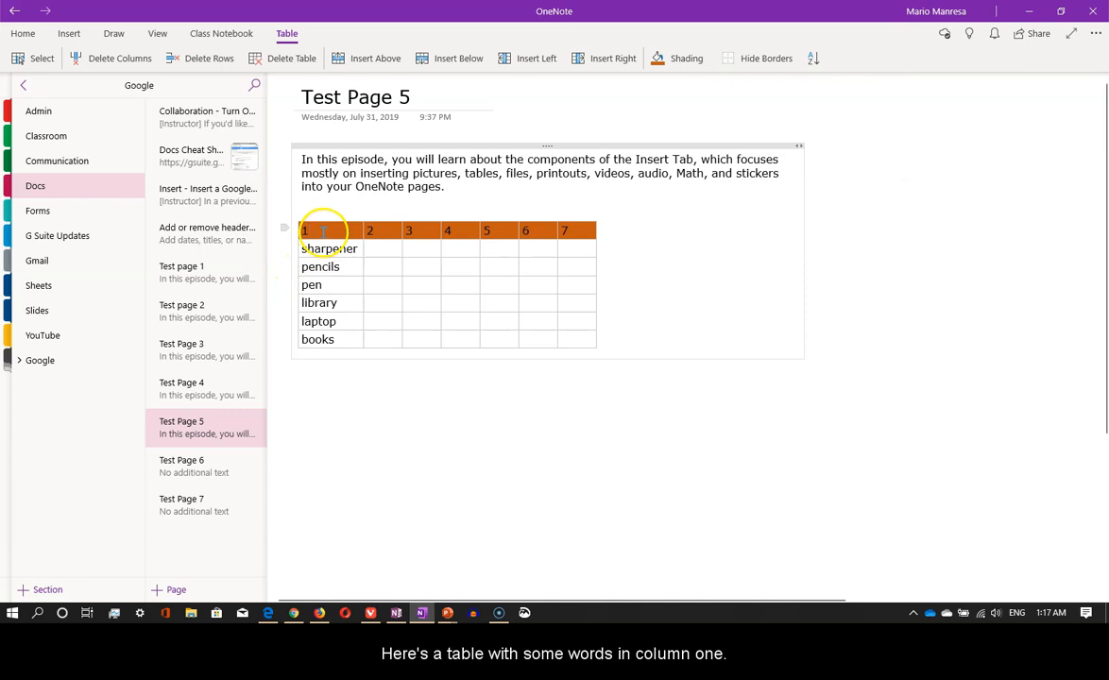
left_click(813, 61)
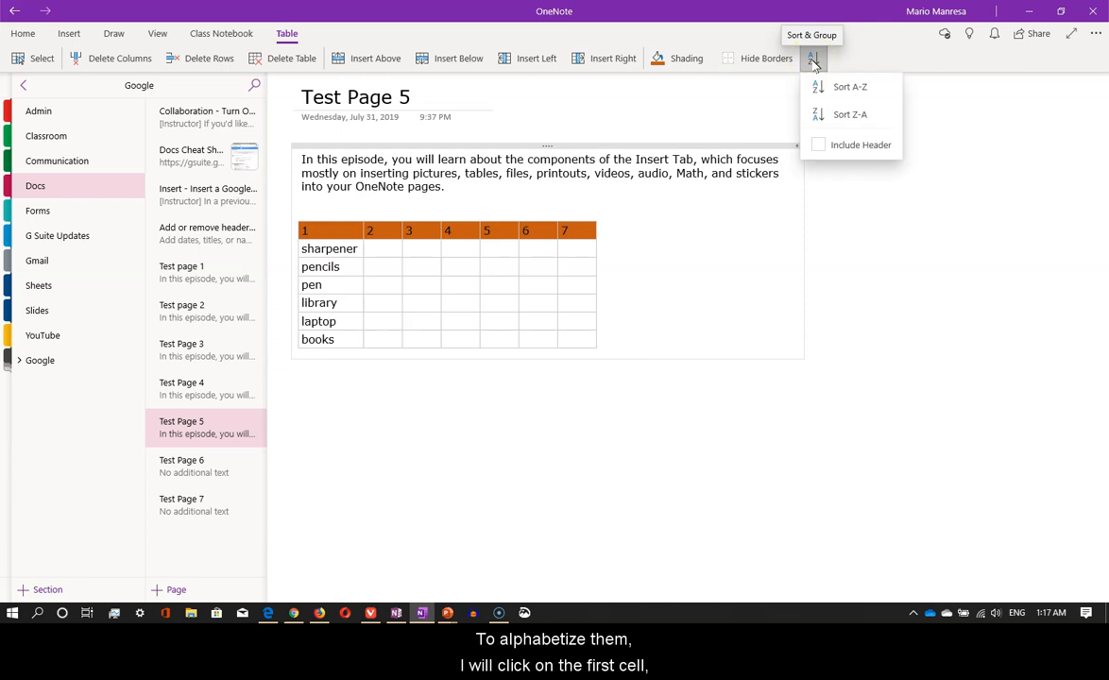
left_click(838, 86)
left_click(813, 58)
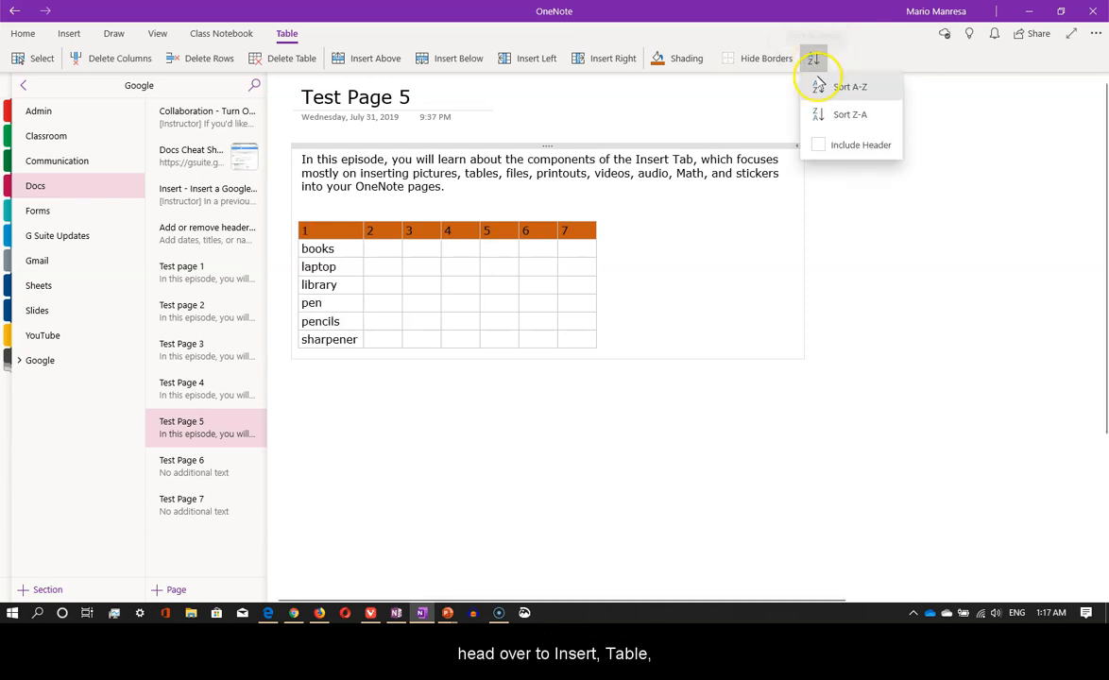
left_click(831, 110)
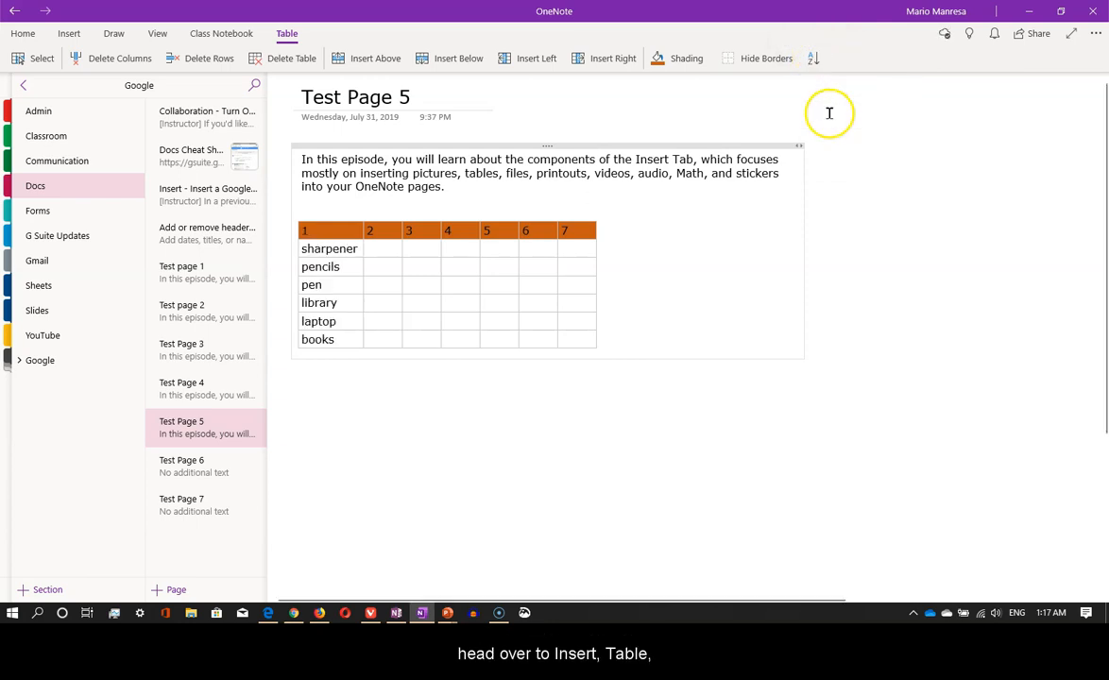
- Turn on Include Header for sorting and sort the table by its first column A-Z, followed by Z-A
left_click(816, 60)
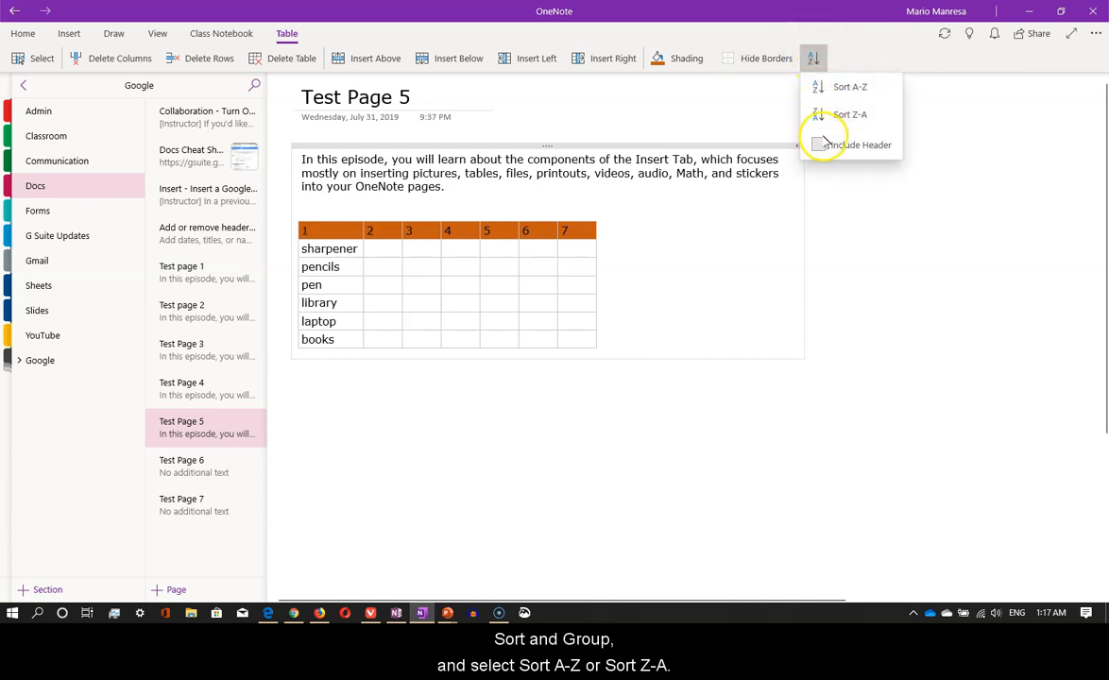
left_click(814, 57)
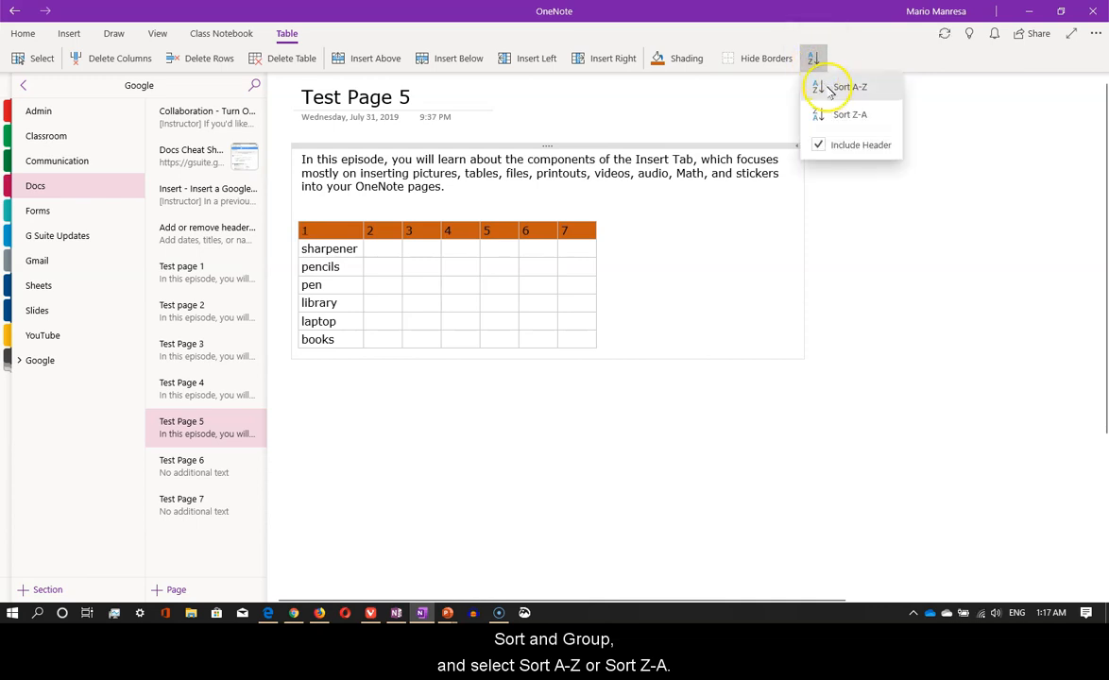
left_click(831, 91)
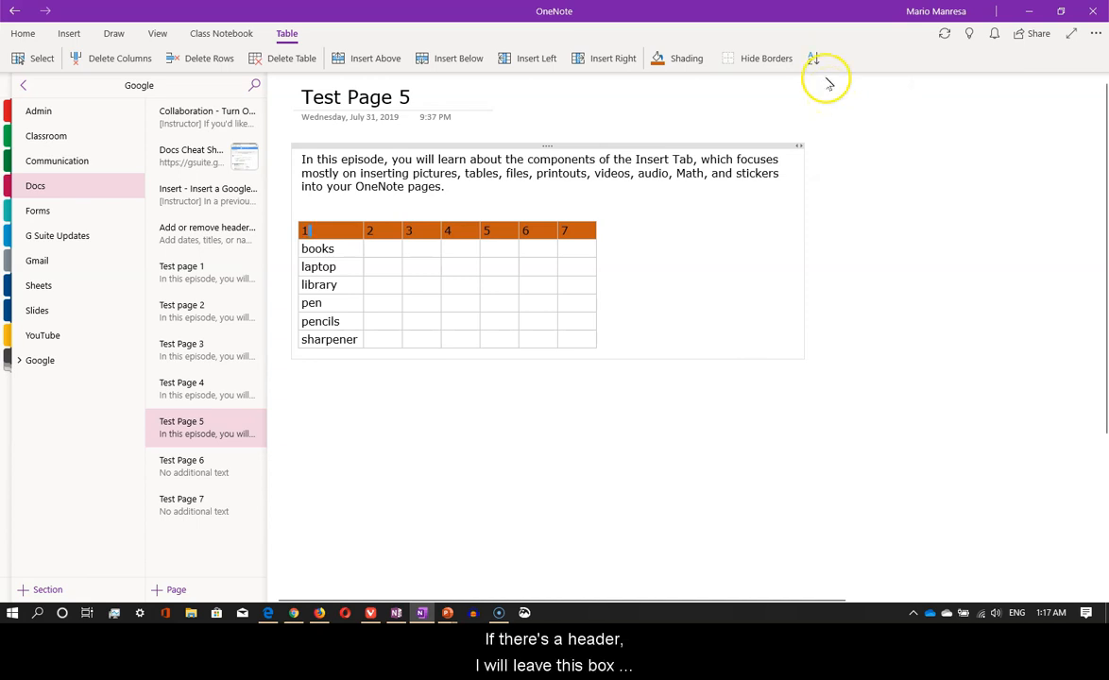
left_click(814, 57)
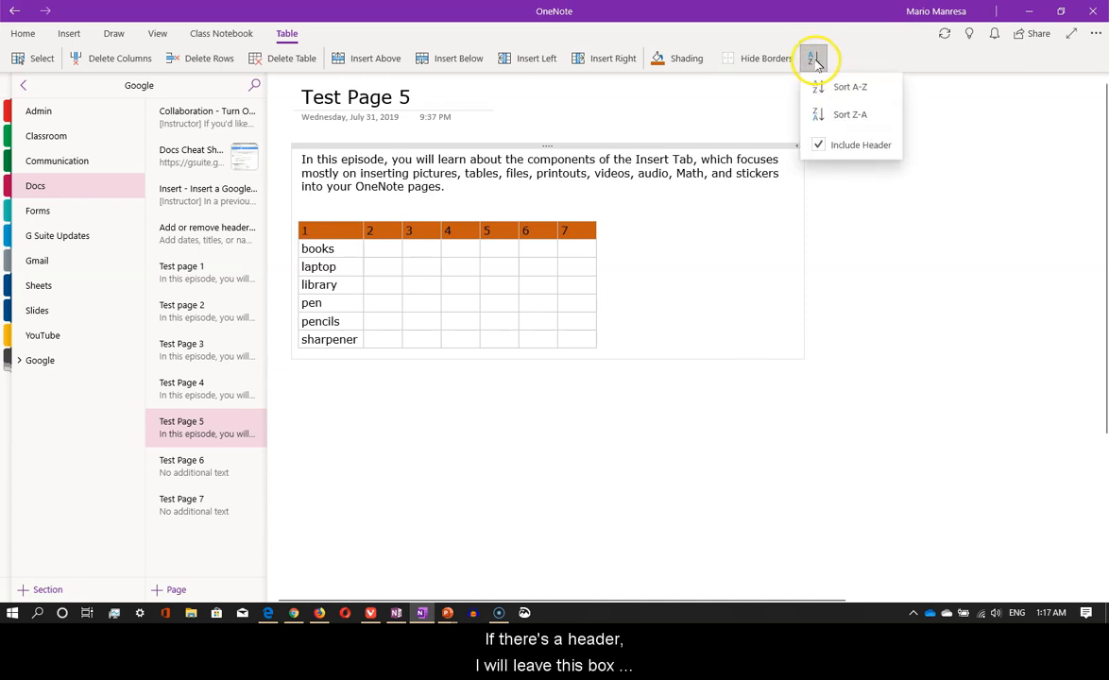
left_click(825, 116)
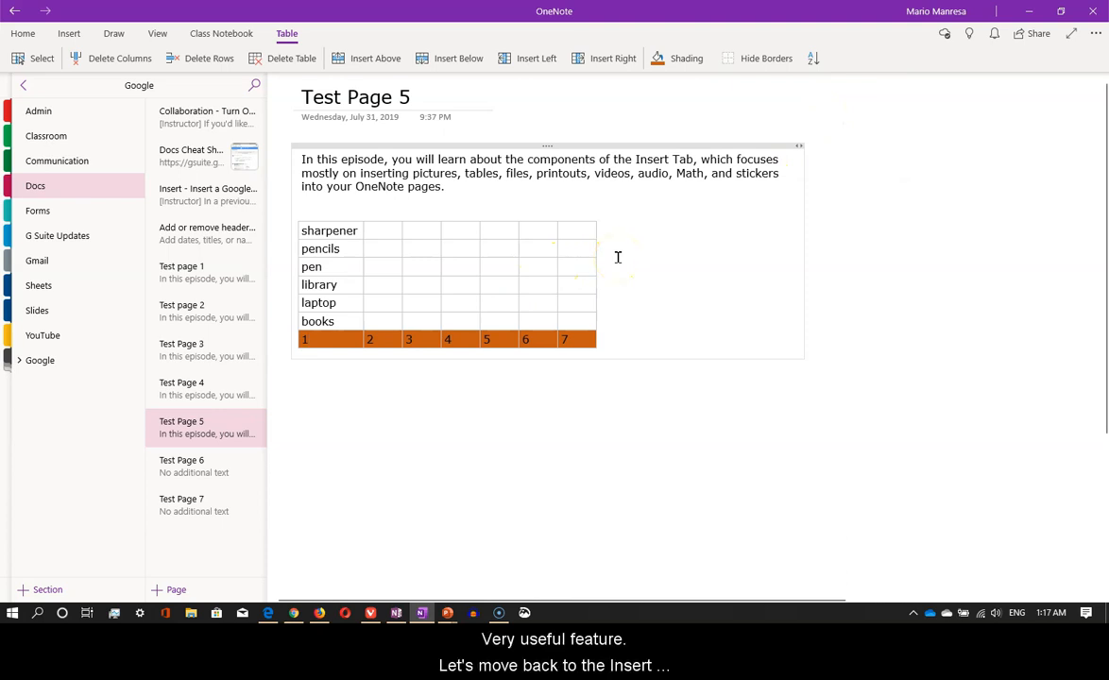
- Undo the last sort of the Test Page 5 table
key("ctrl+z")
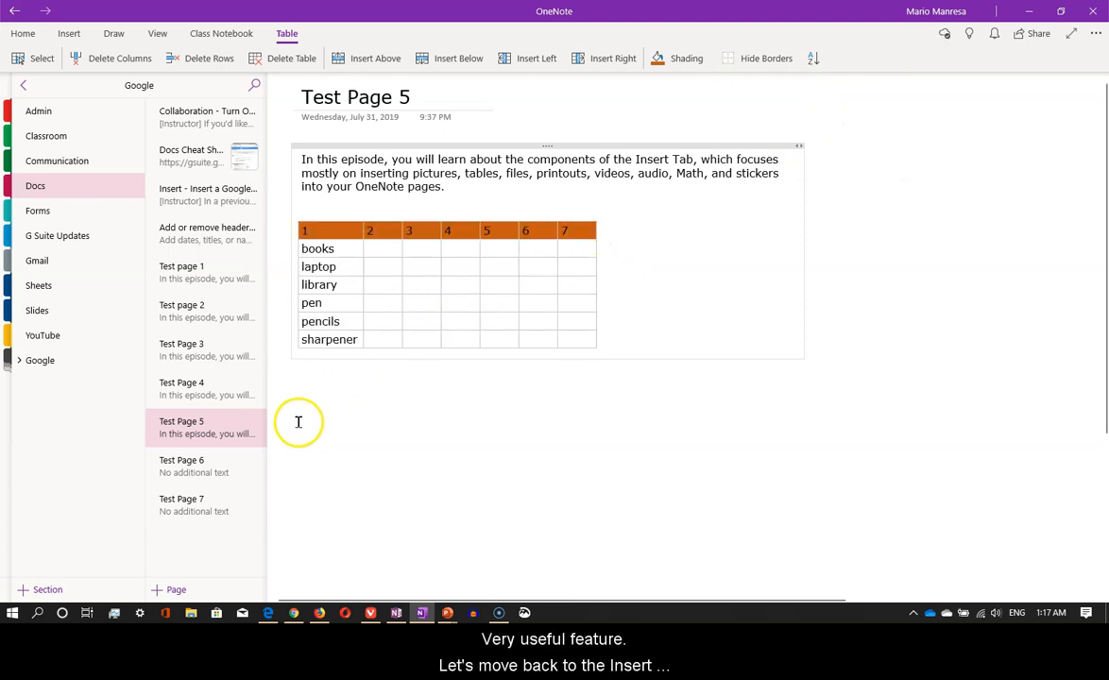
- Upload Lesson 35 - How do I show possession.pdf to OneDrive, insert its link on Test Page 6 and open the linked file
left_click(217, 462)
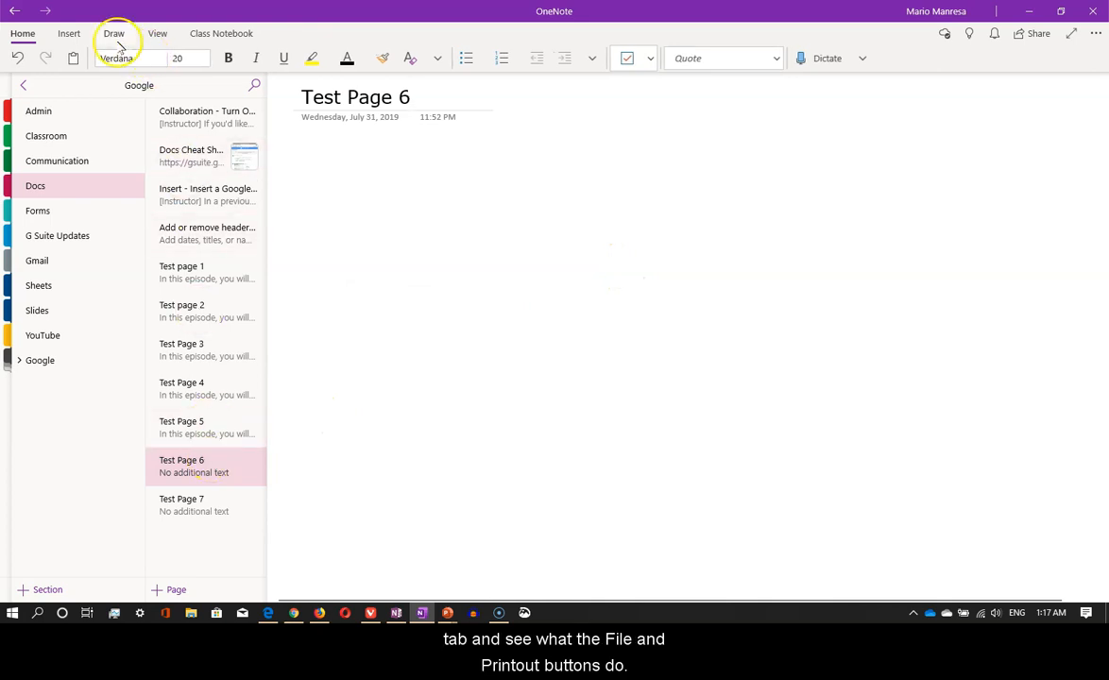
left_click(69, 34)
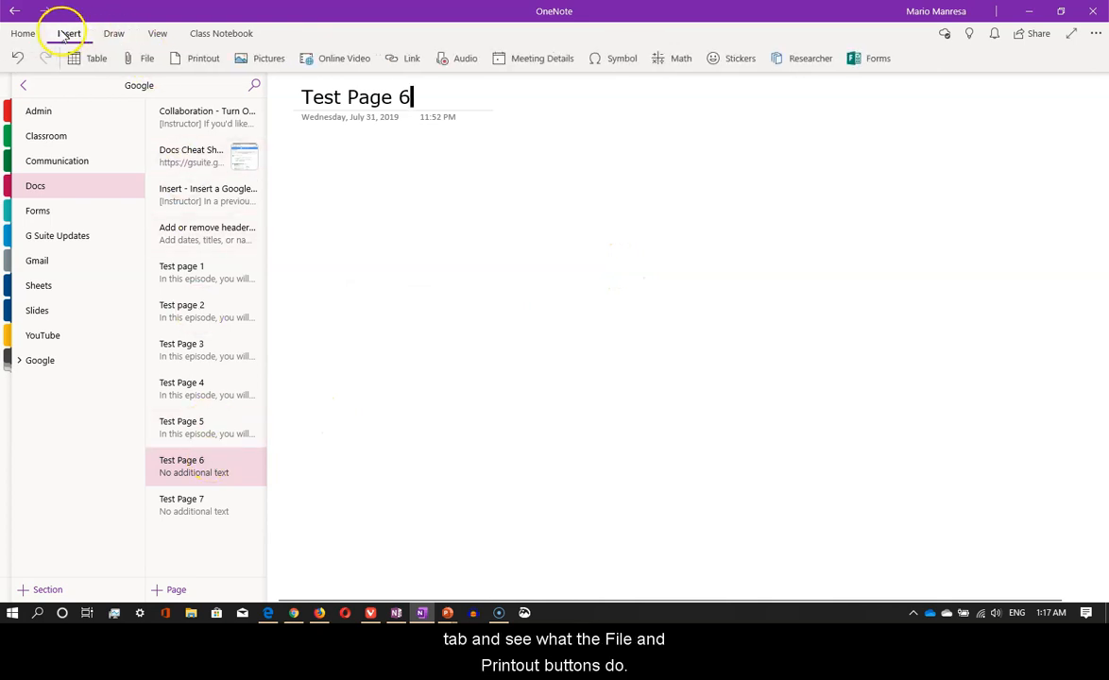
left_click(139, 59)
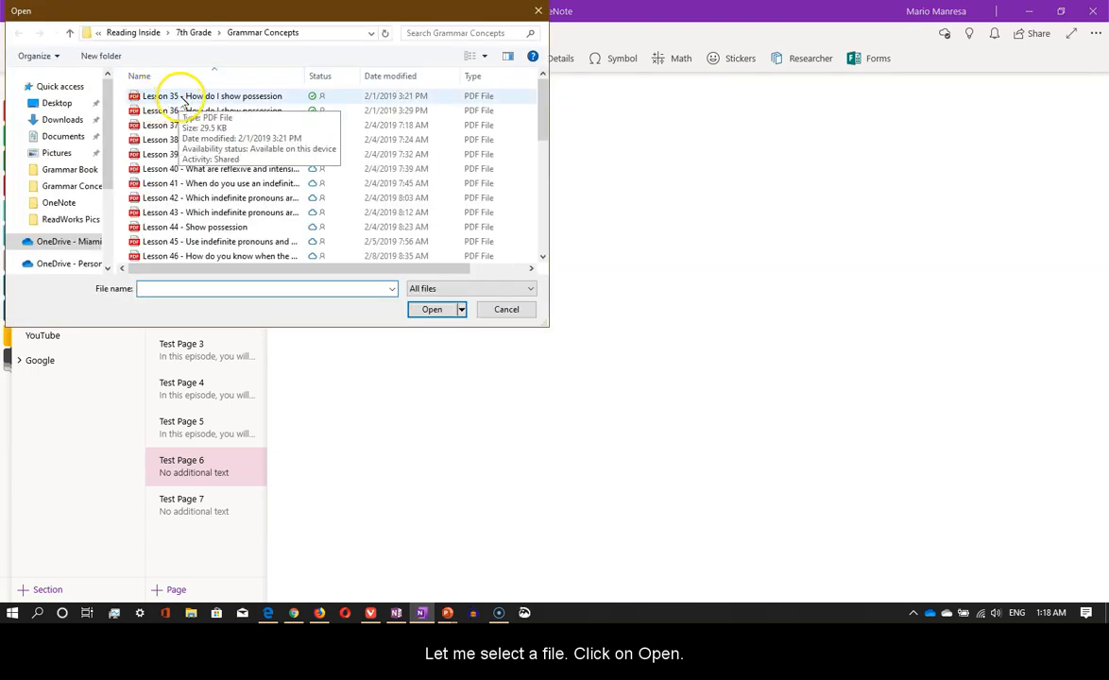
left_click(182, 98)
left_click(432, 309)
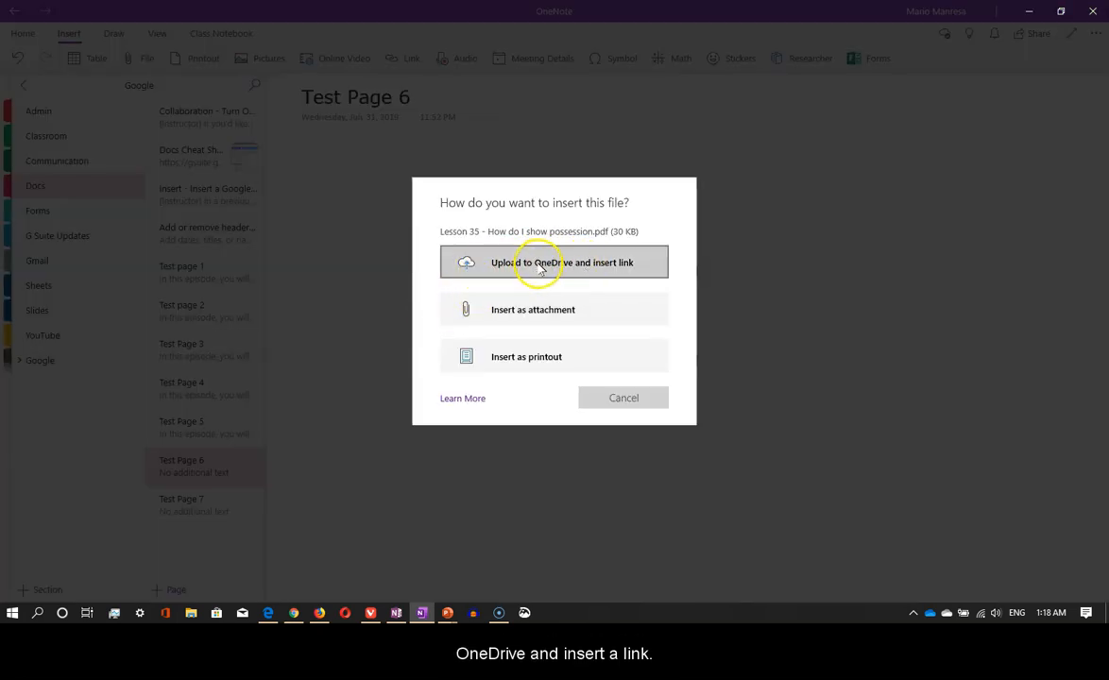
left_click(540, 269)
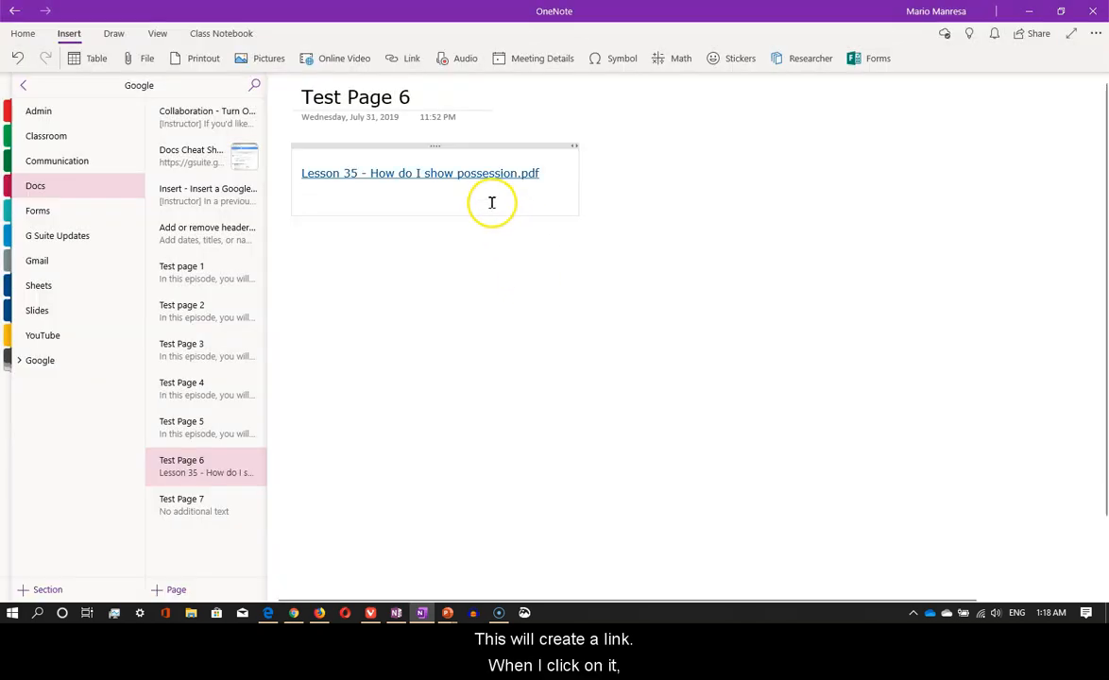
left_click(422, 176)
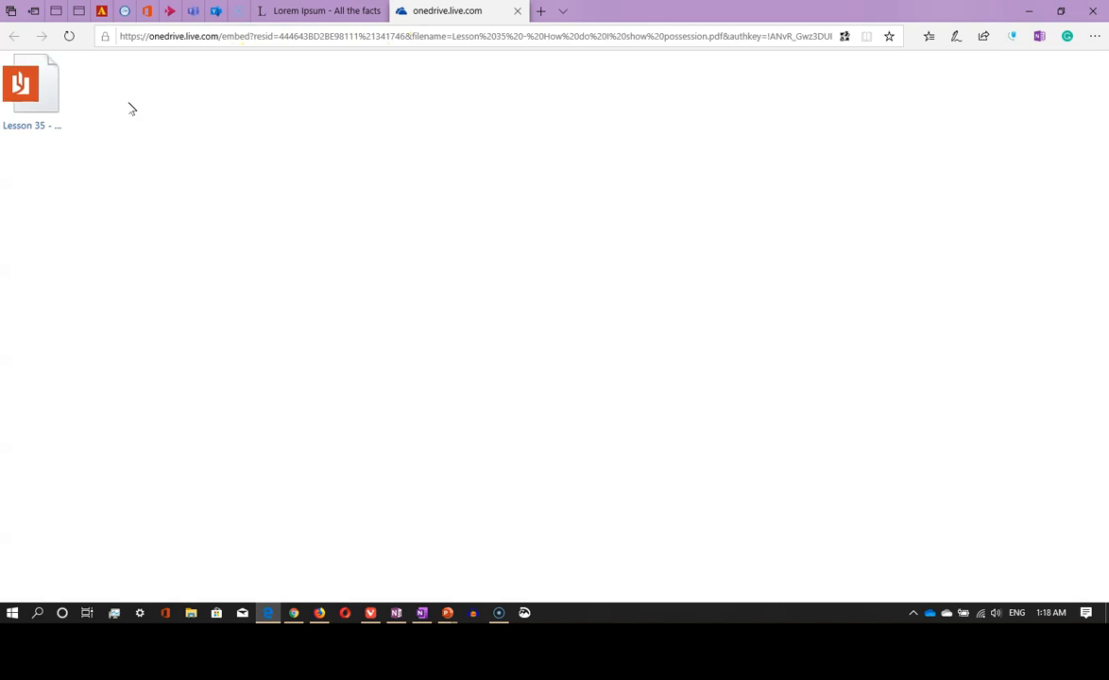
left_click(54, 104)
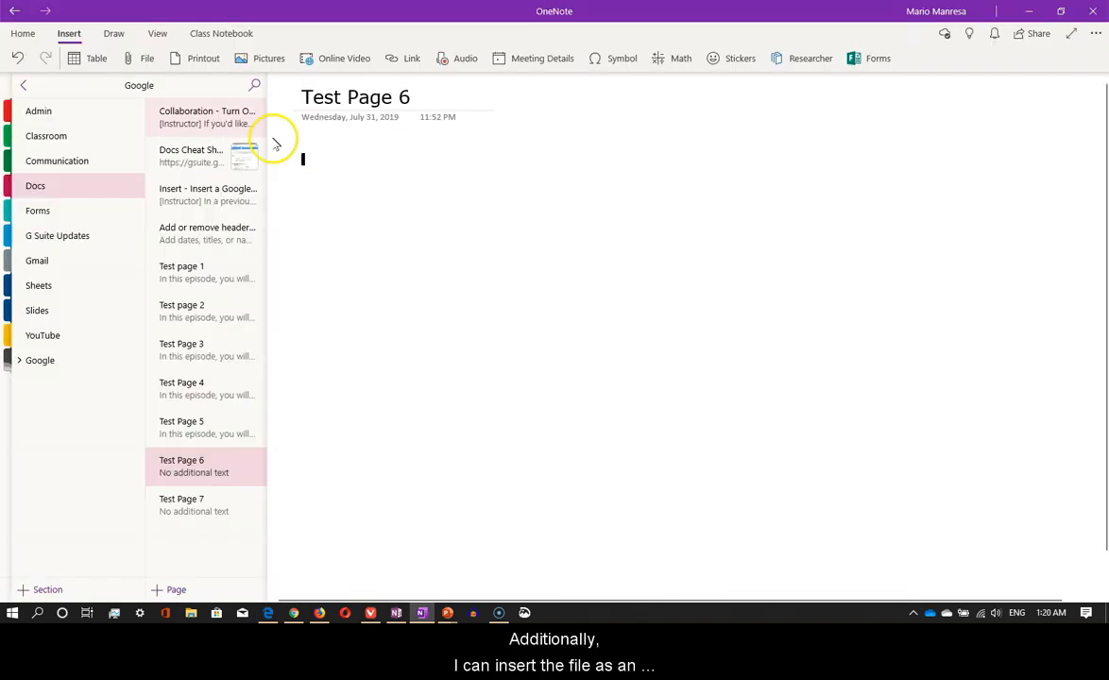
- Insert Lesson 35 - How do I show possession.pdf as an attachment on Test Page 6 and open it
left_click(147, 59)
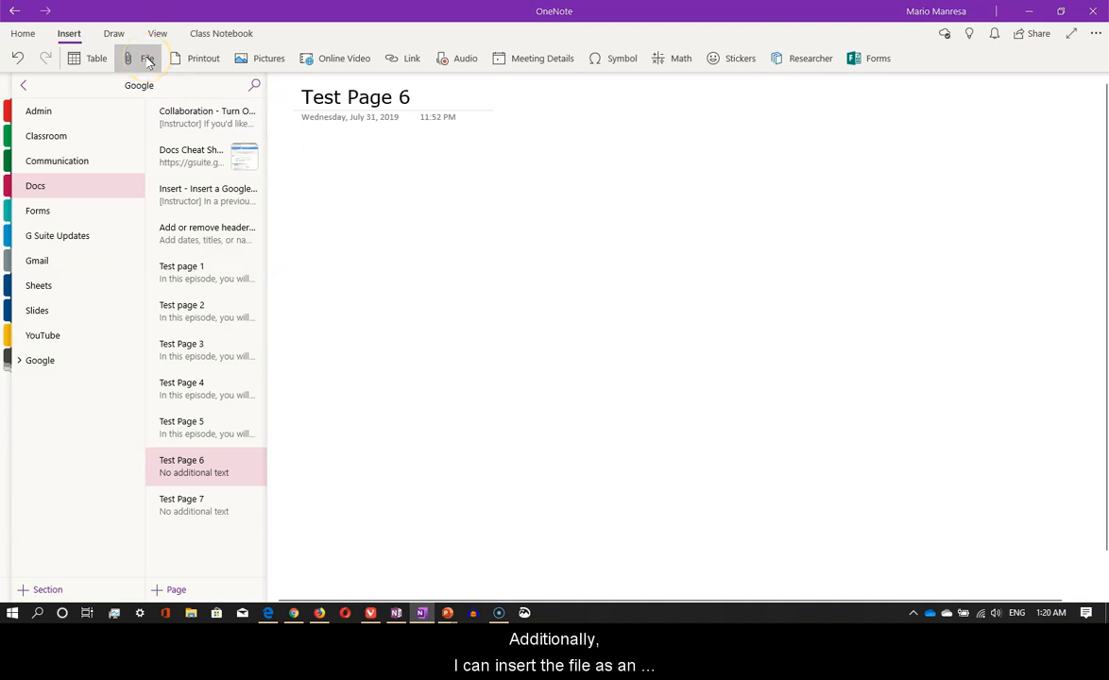
left_click(172, 95)
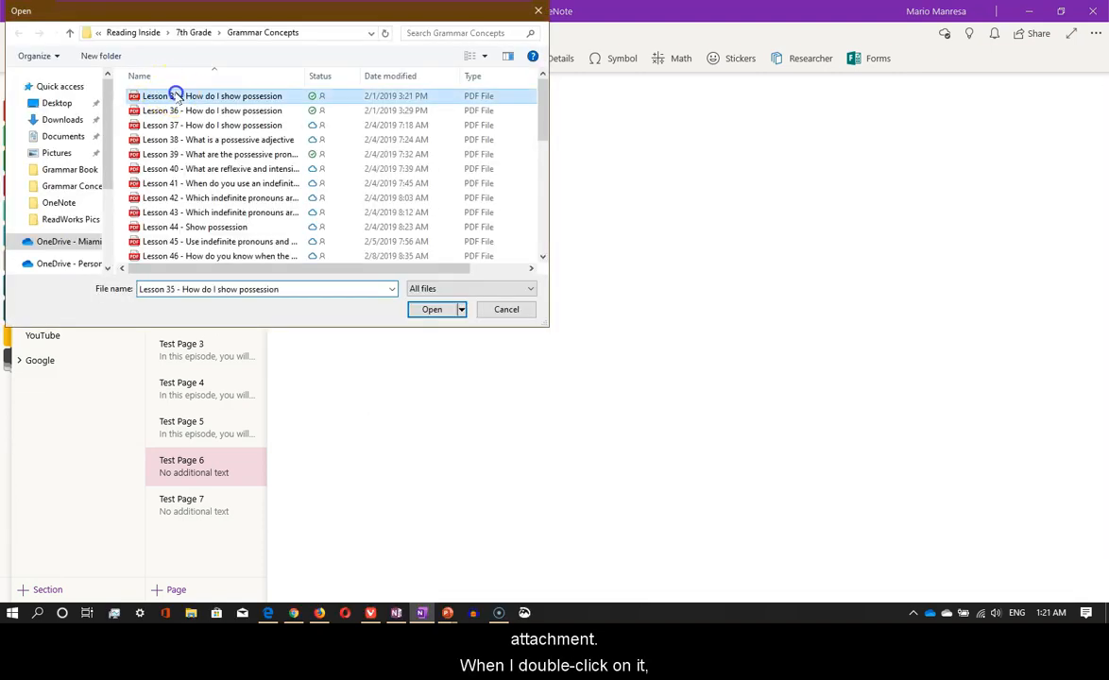
left_click(433, 309)
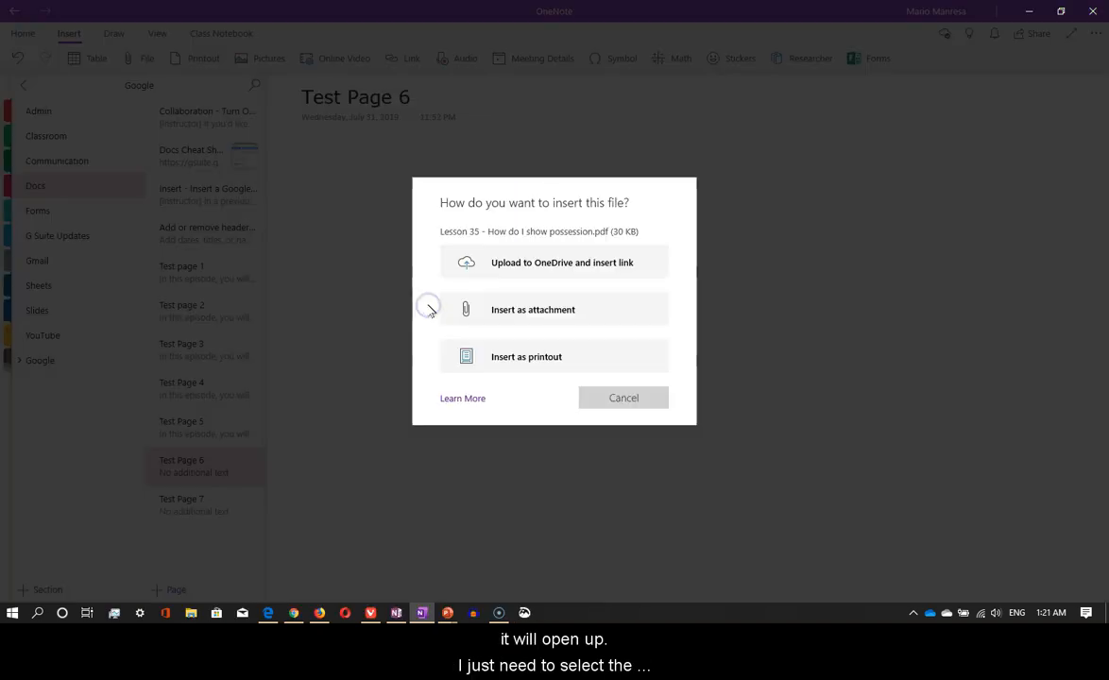
left_click(536, 313)
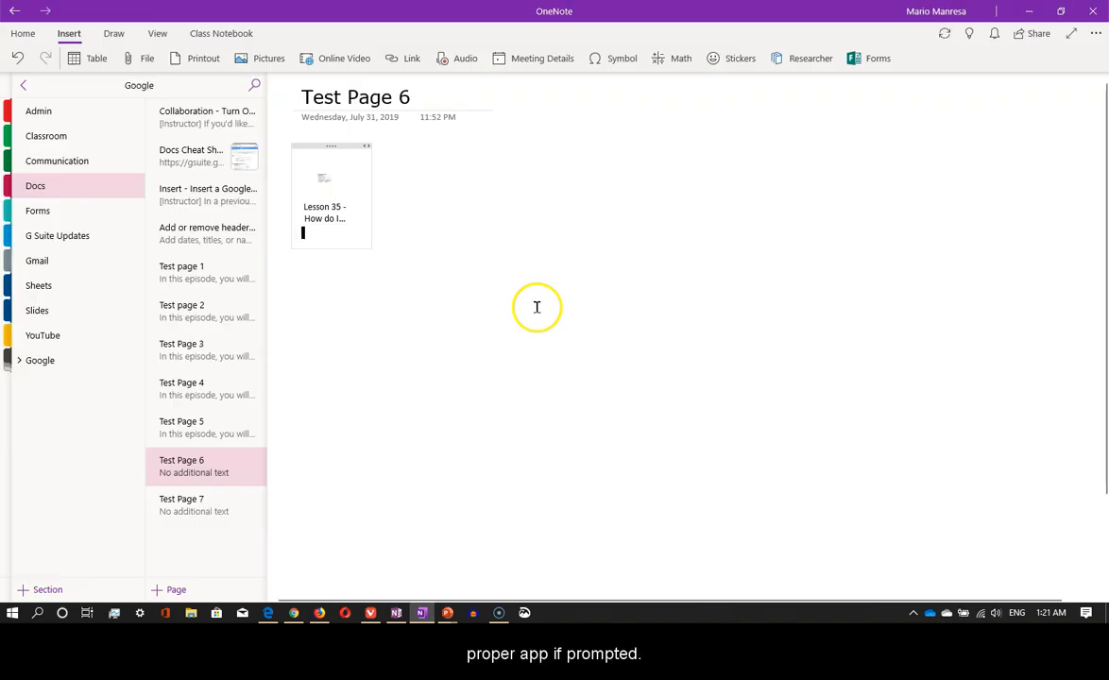
double_click(346, 210)
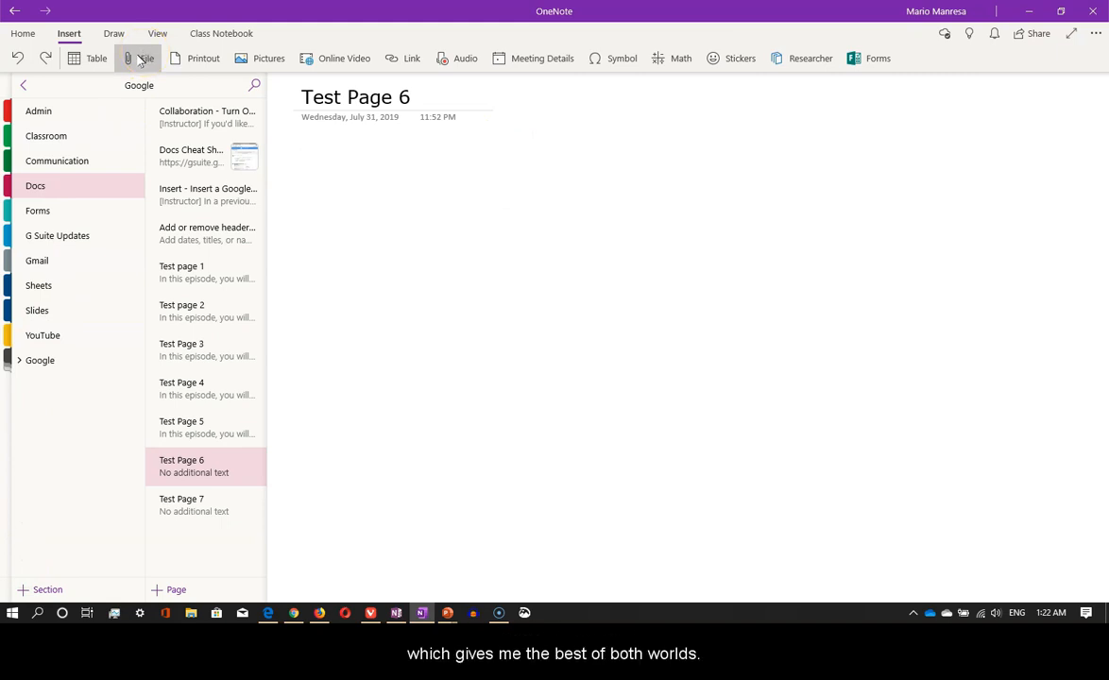
- Insert Lesson 35 - How do I show possession.pdf as a printout on Test Page 6 and look over the file icon and printed page
left_click(141, 59)
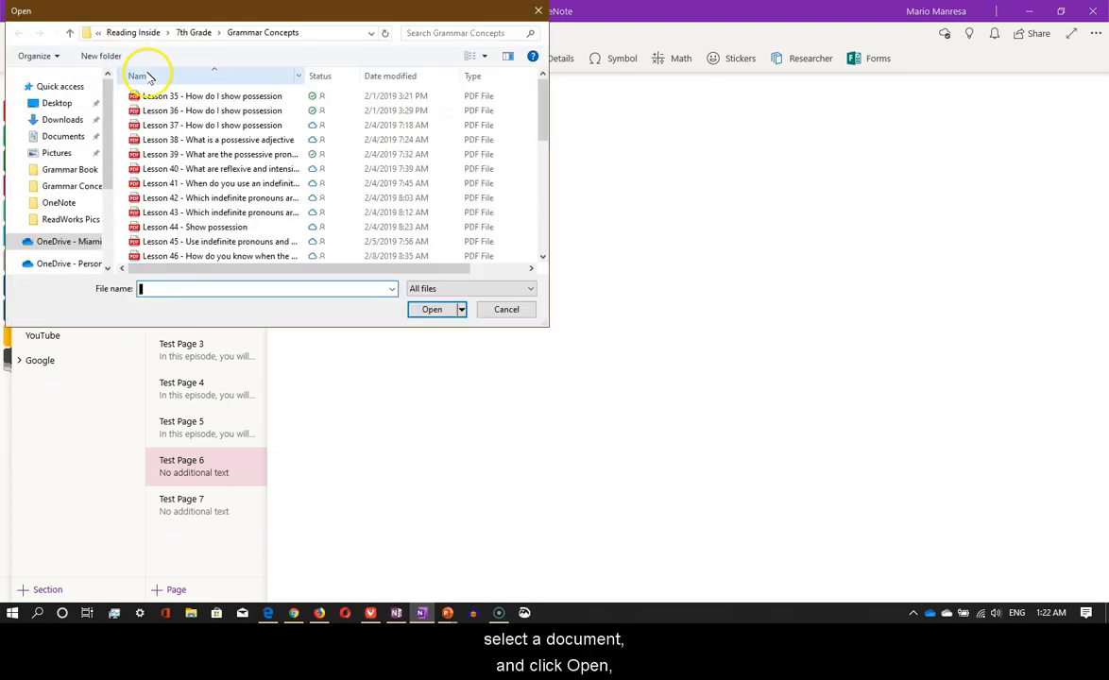
left_click(188, 96)
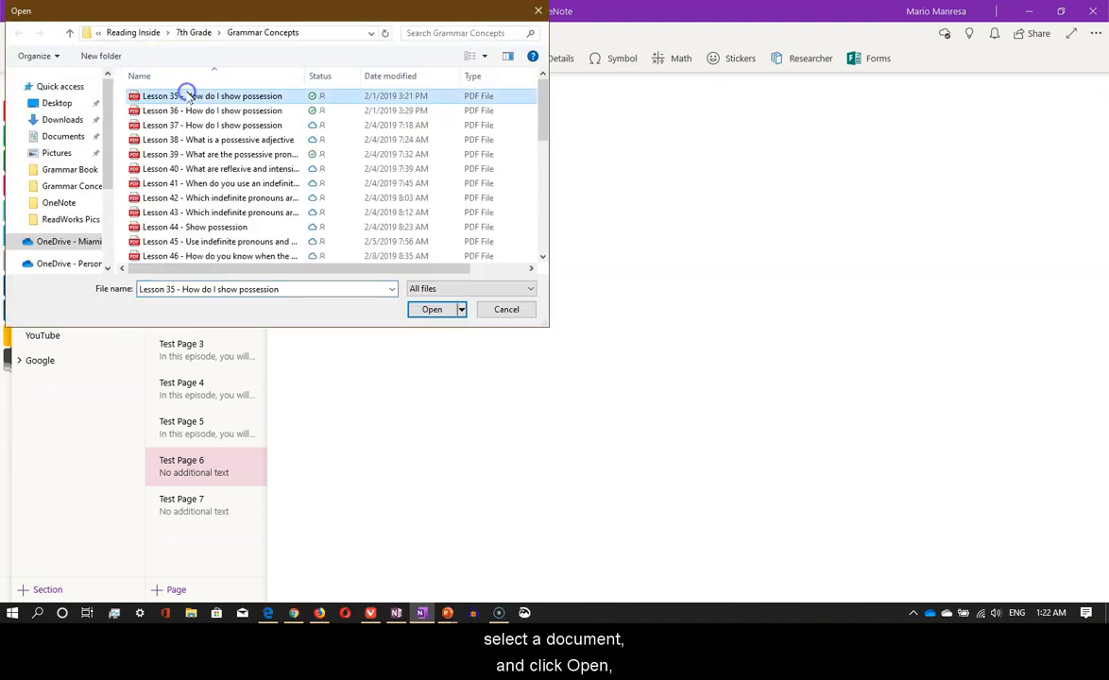
left_click(427, 309)
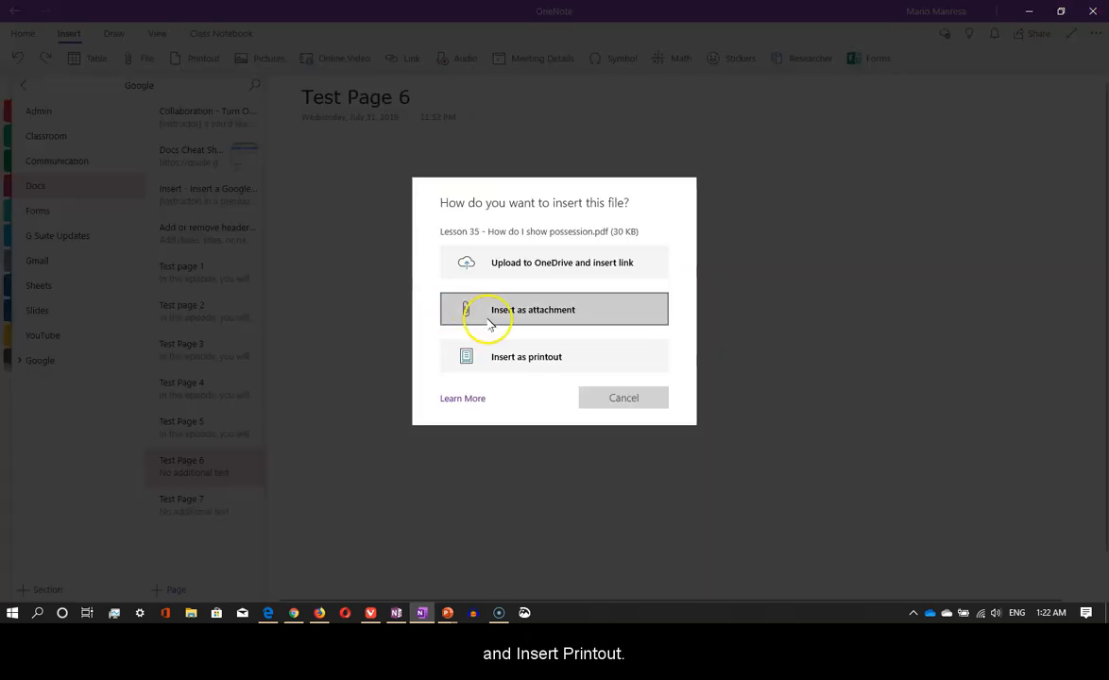
left_click(531, 357)
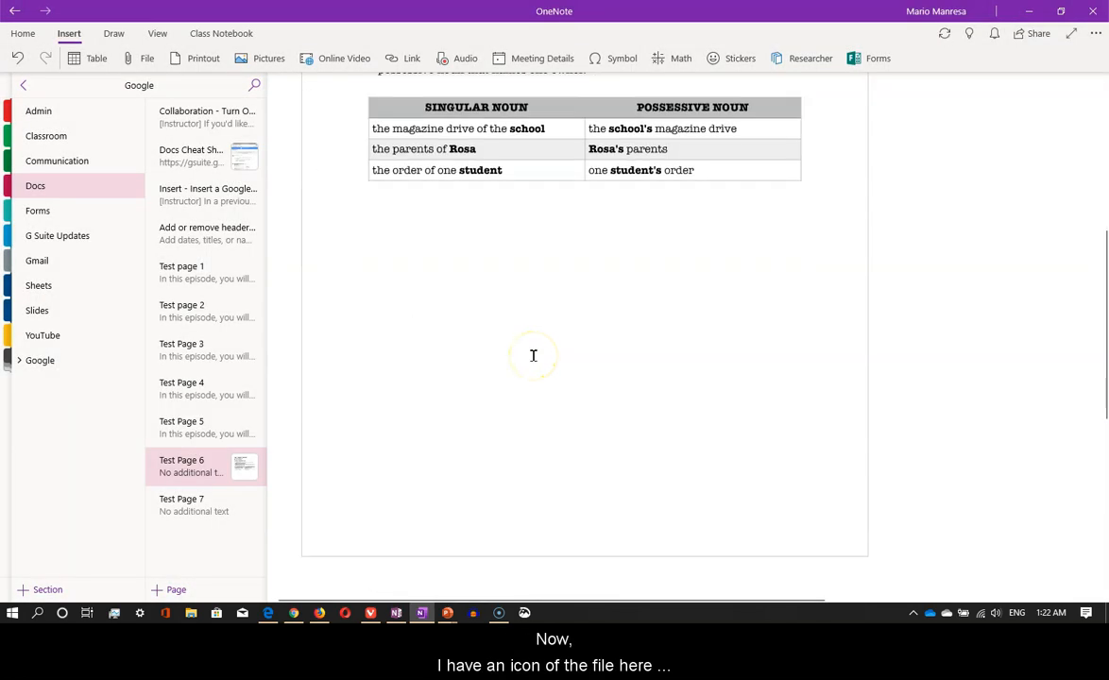
scroll(533, 355, "up", 5)
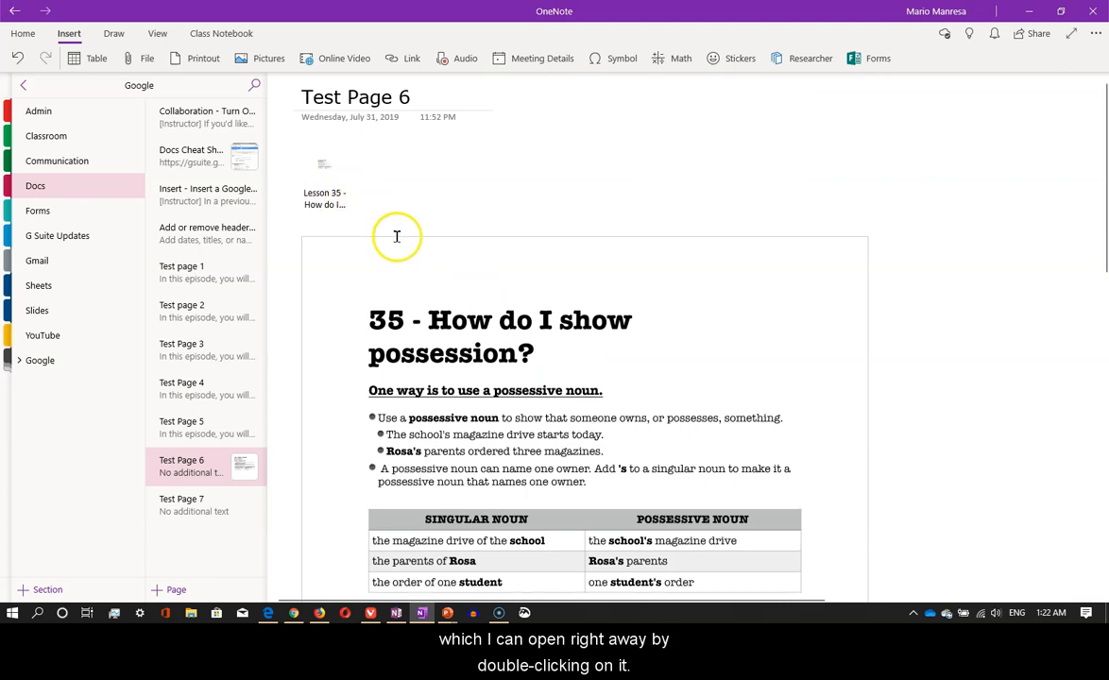
scroll(432, 308, "down", 6)
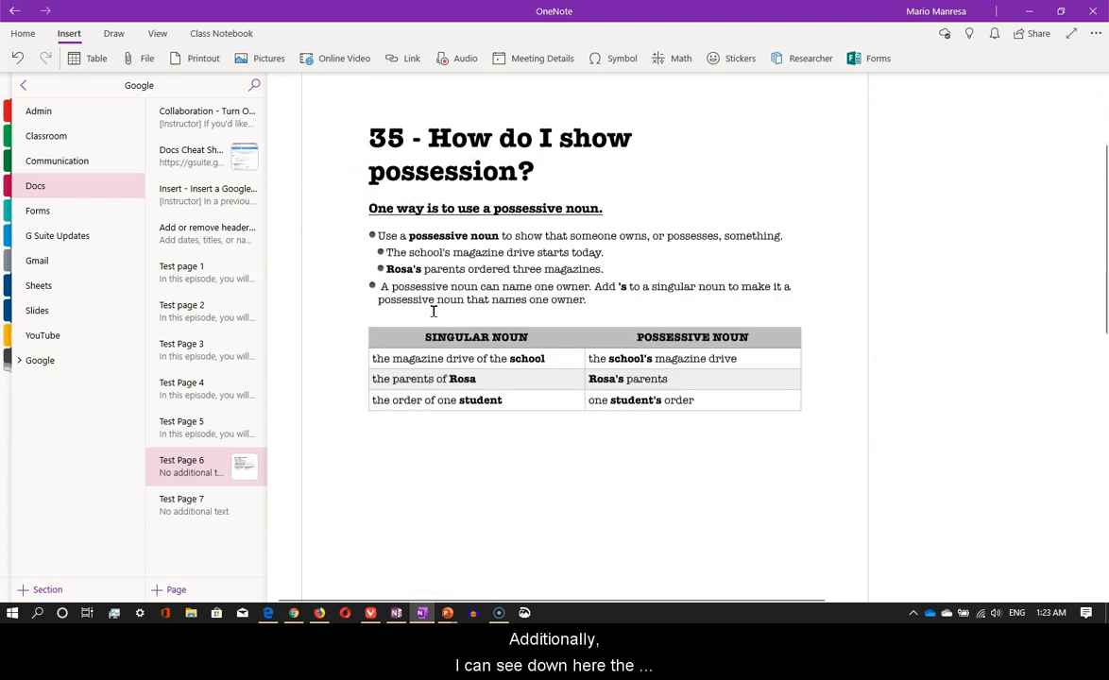
scroll(434, 311, "up", 4)
scroll(435, 315, "up", 2)
scroll(442, 316, "down", 3)
scroll(440, 320, "up", 5)
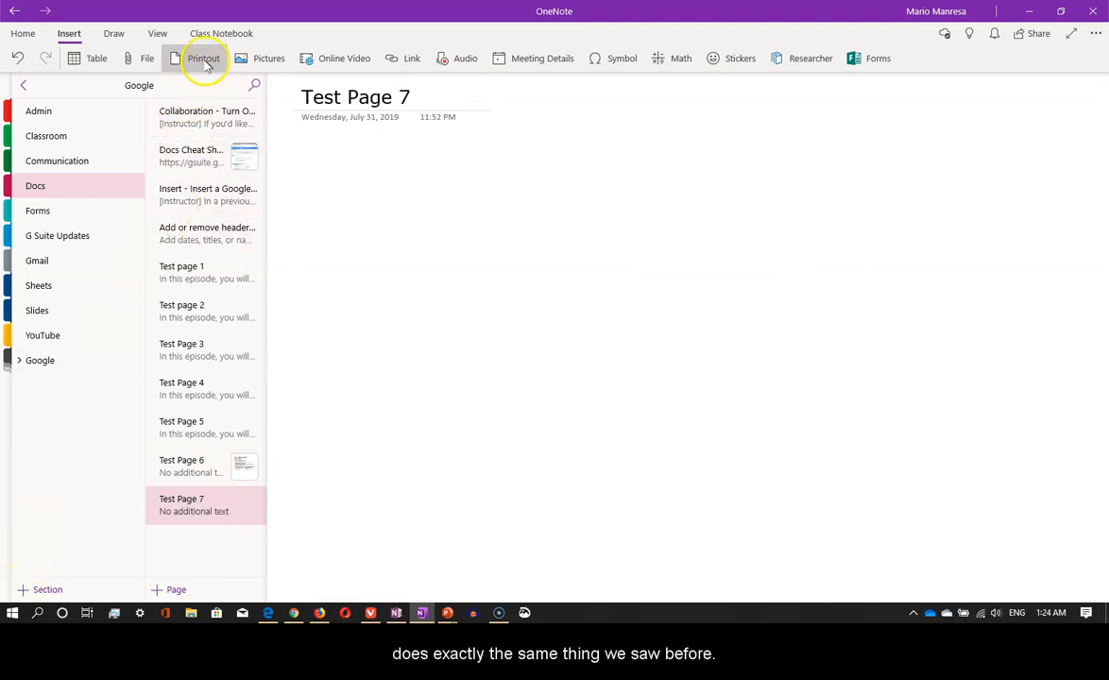
- Insert the PDF inside_pb_a_G1-G2 from the Grammar Book folder as a printout on Test Page 7
left_click(207, 67)
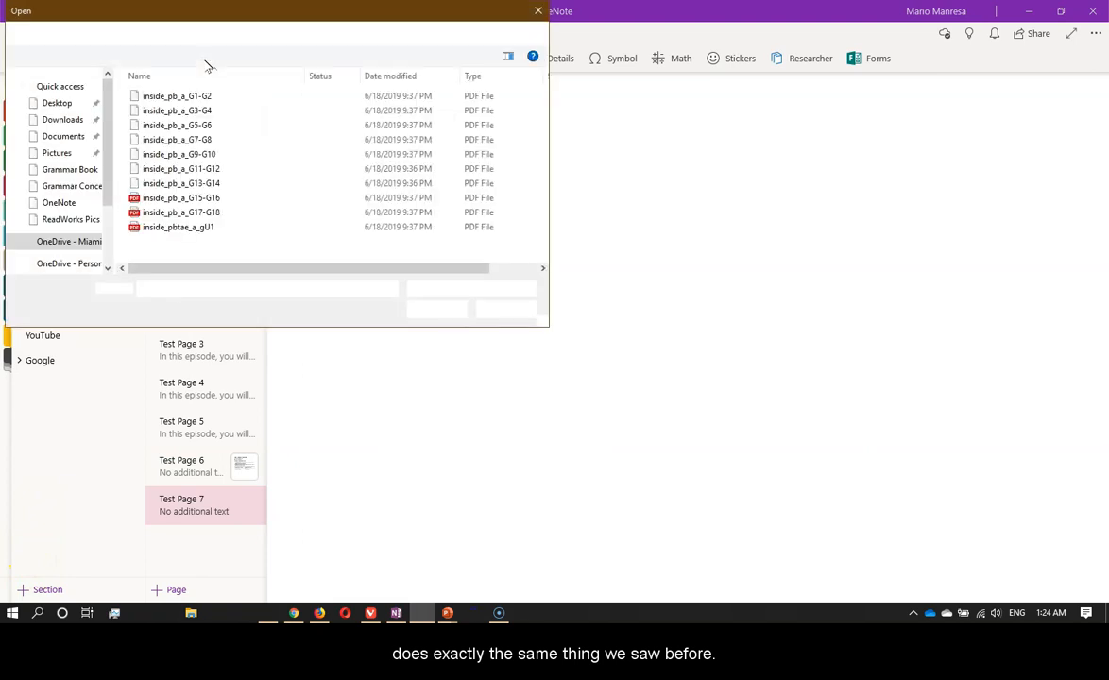
left_click(156, 95)
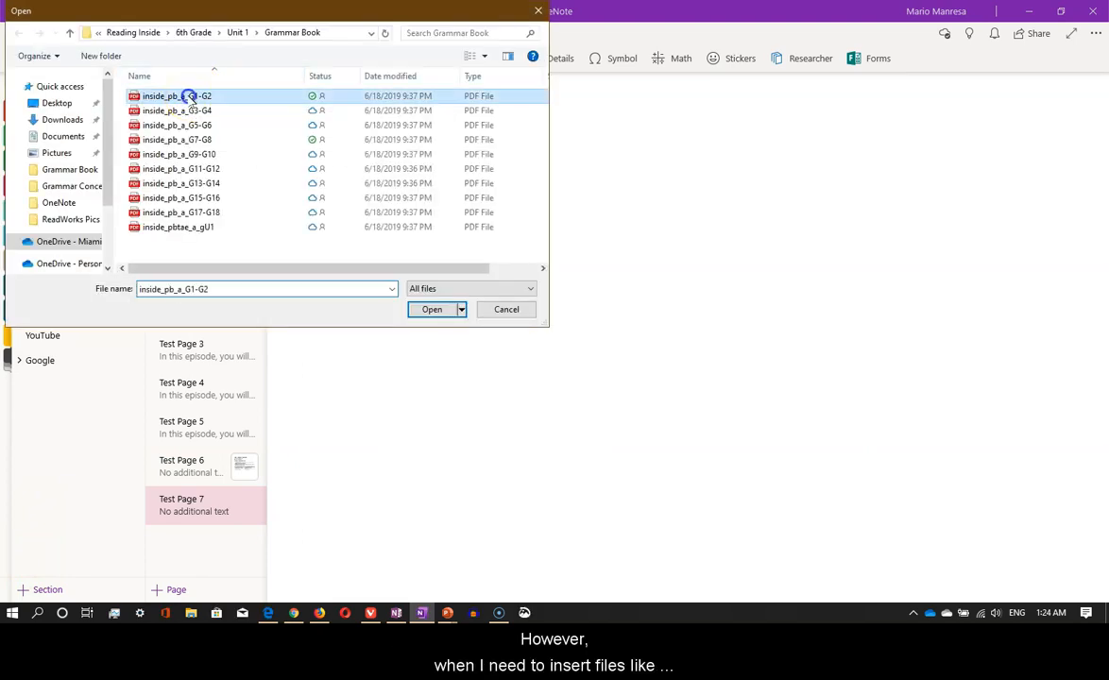
left_click(430, 310)
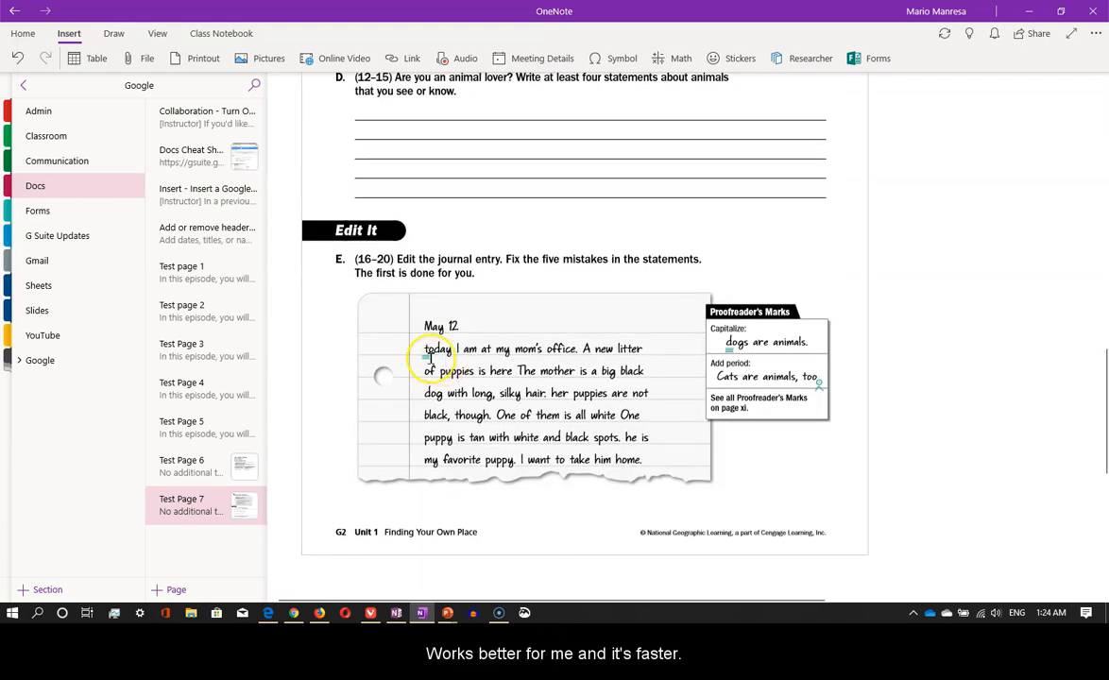
scroll(430, 359, "up", 10)
scroll(430, 359, "up", 3)
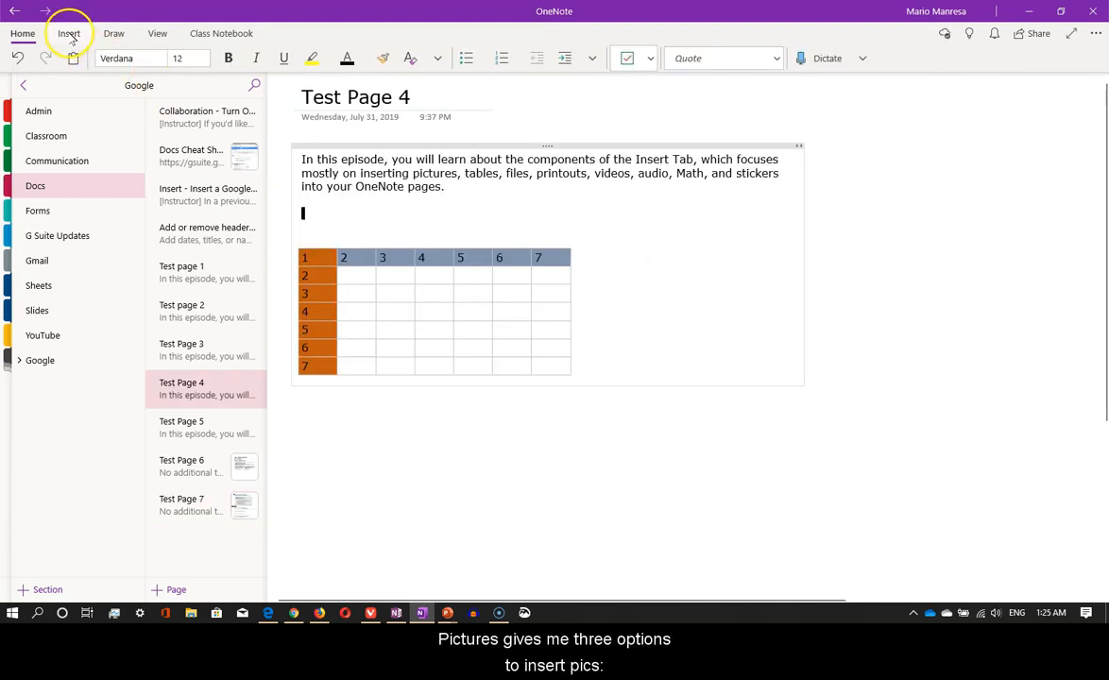
- Search online pictures for "books" and insert the open book picture above the table on Test Page 4
left_click(68, 34)
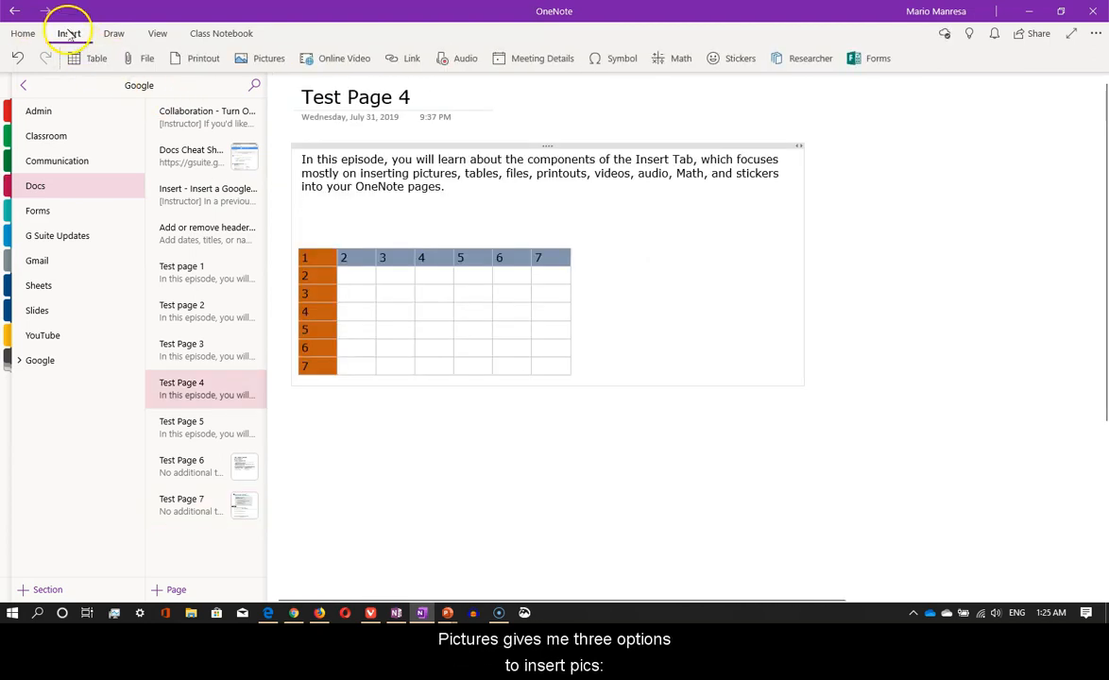
left_click(269, 60)
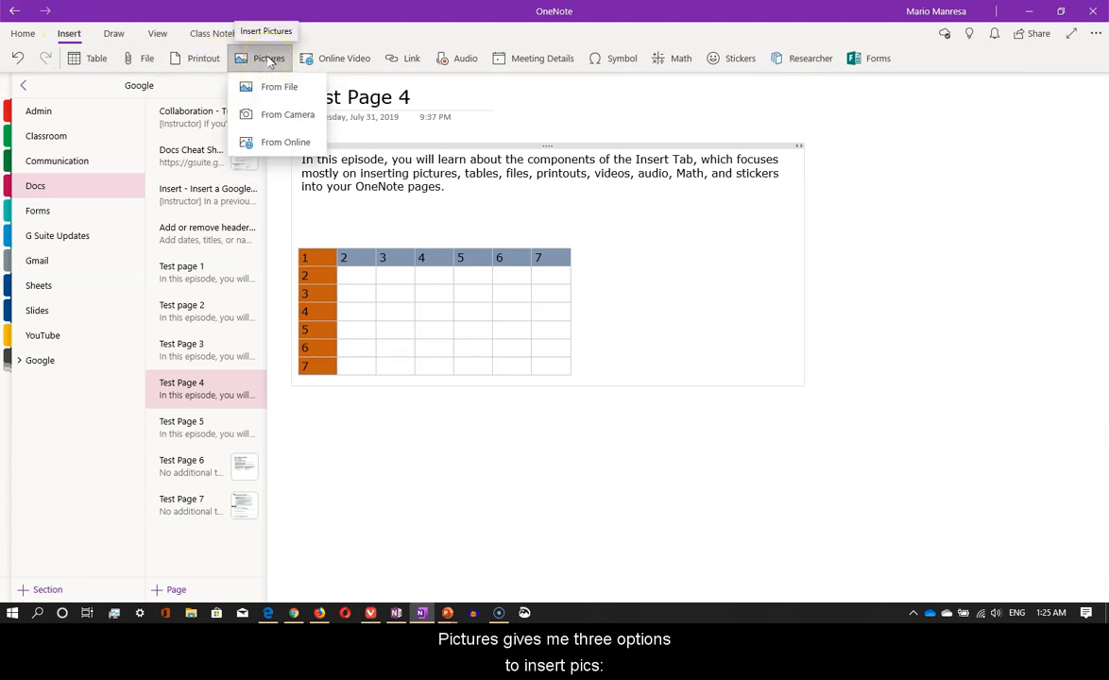
left_click(284, 143)
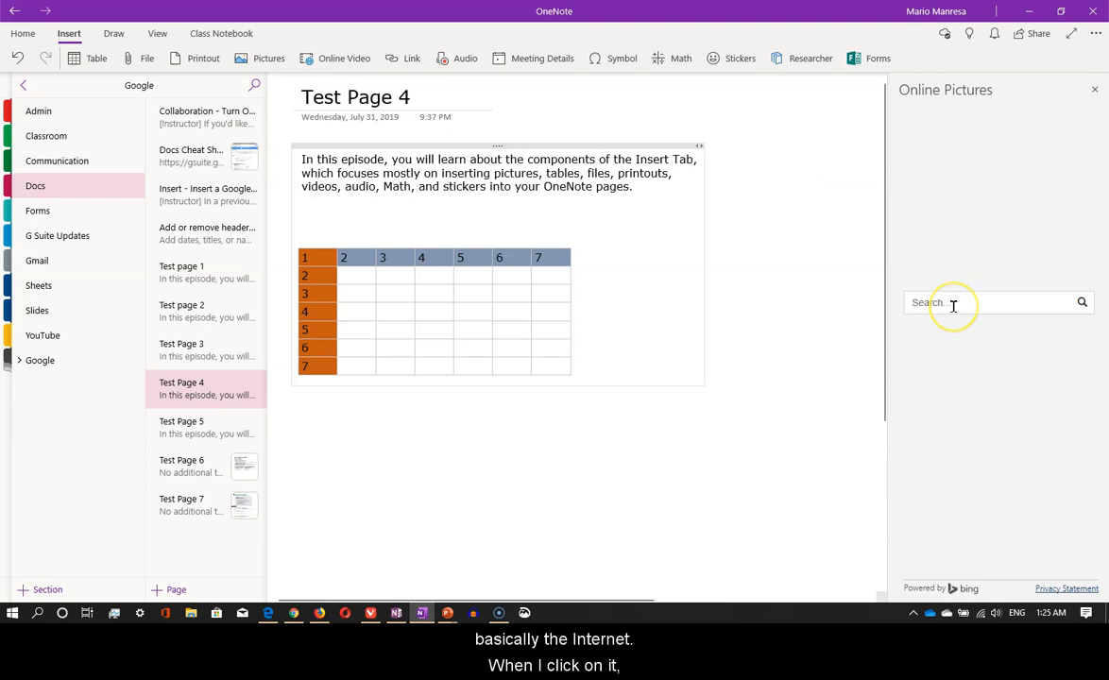
left_click(953, 302)
type("books")
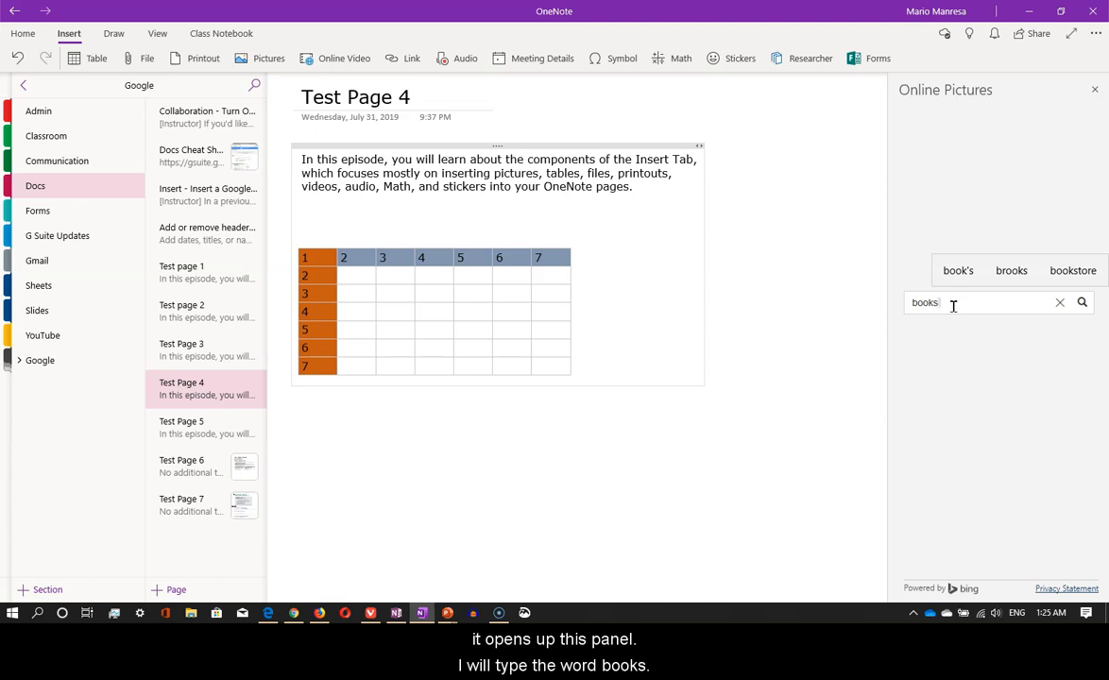
key("Return")
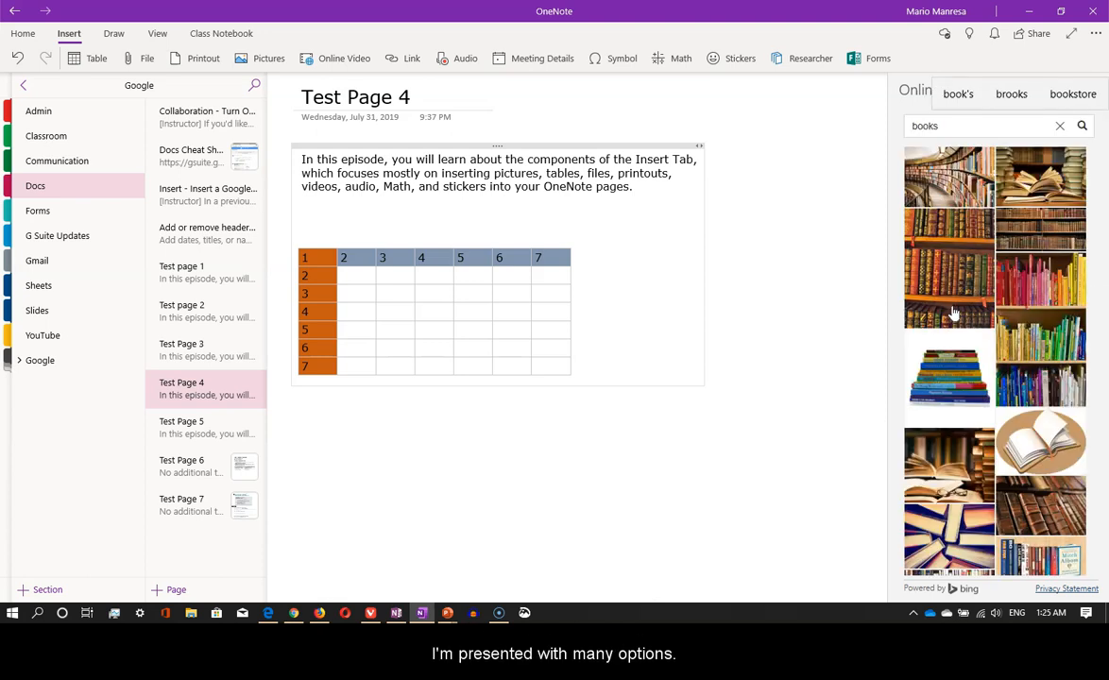
scroll(944, 377, "down", 3)
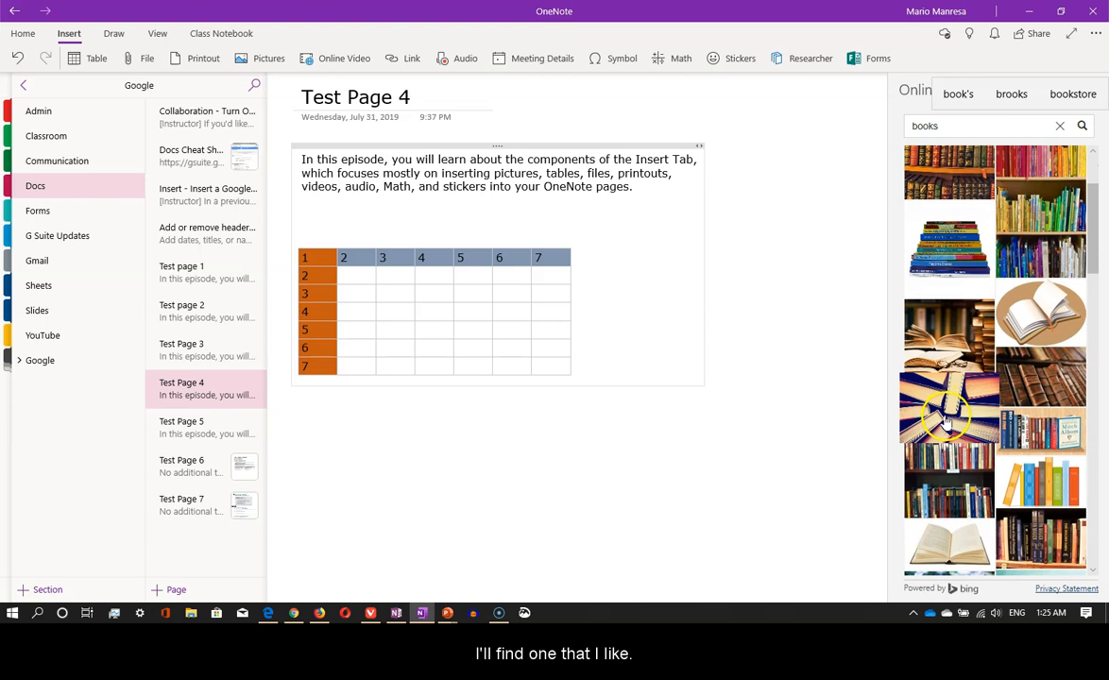
scroll(947, 420, "down", 2)
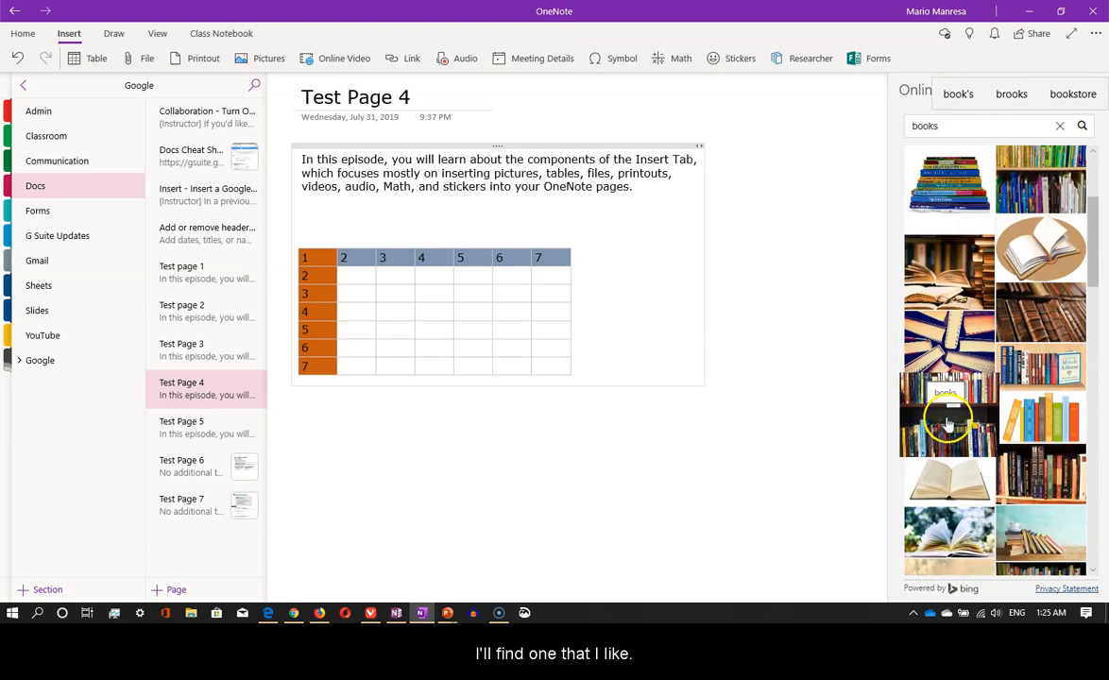
left_click(963, 477)
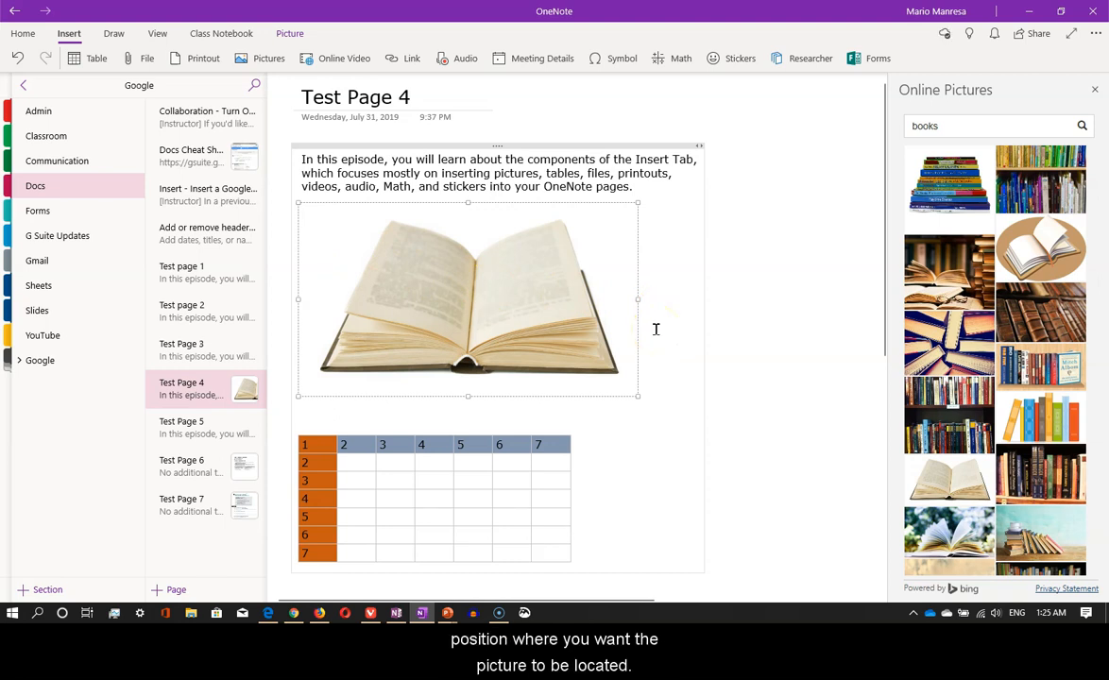
left_click_drag(600, 326, 470, 168)
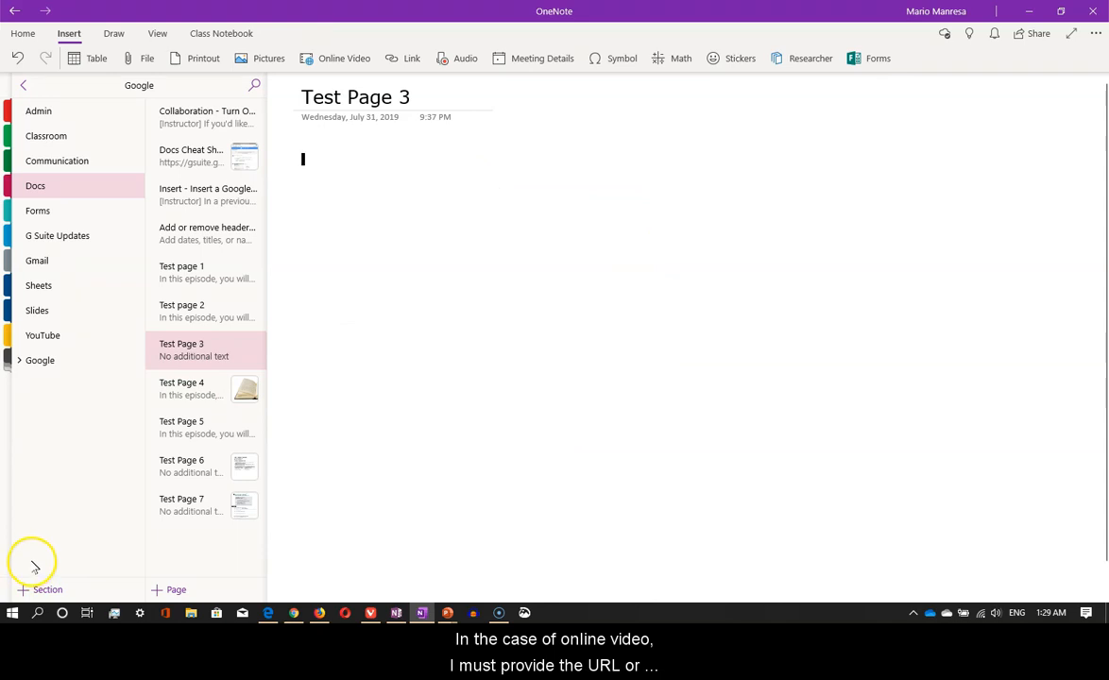
- Copy the YouTube link address of "A thing: The English We Speak" in the browser and insert it as an online video on Test Page 3
left_click(327, 58)
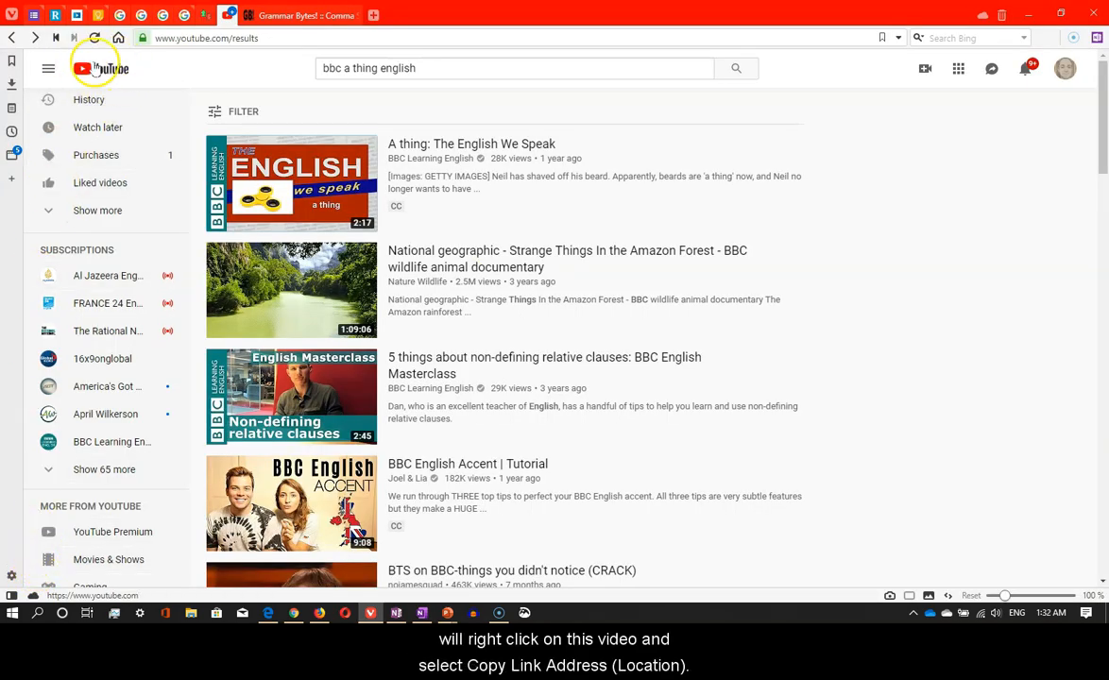
right_click(304, 141)
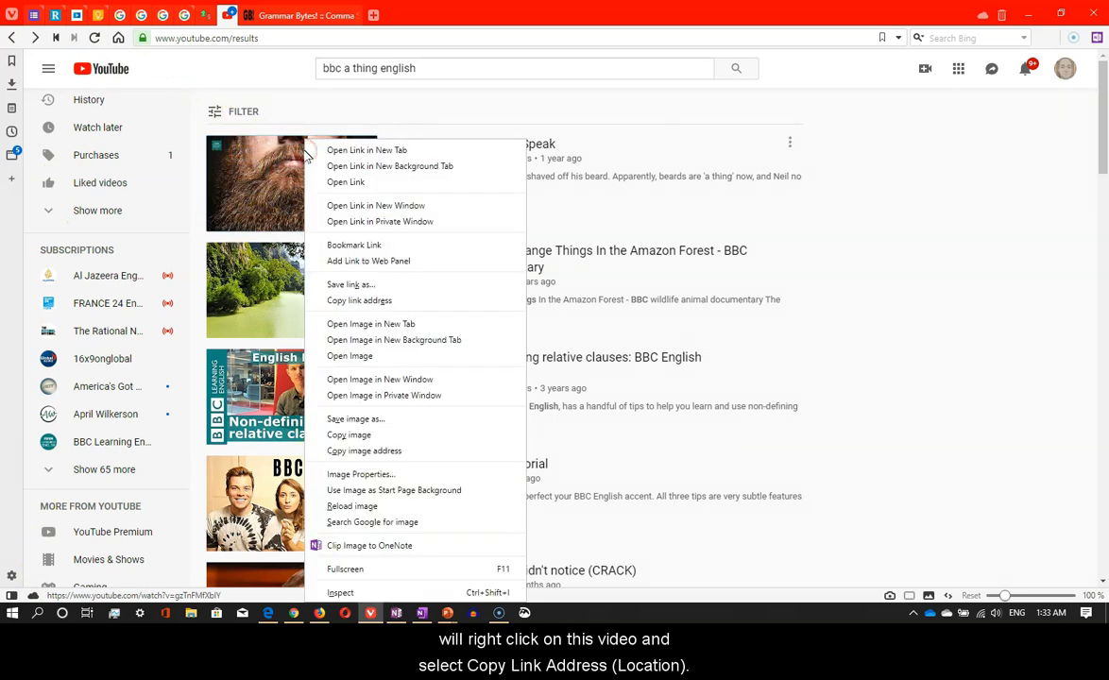
left_click(363, 299)
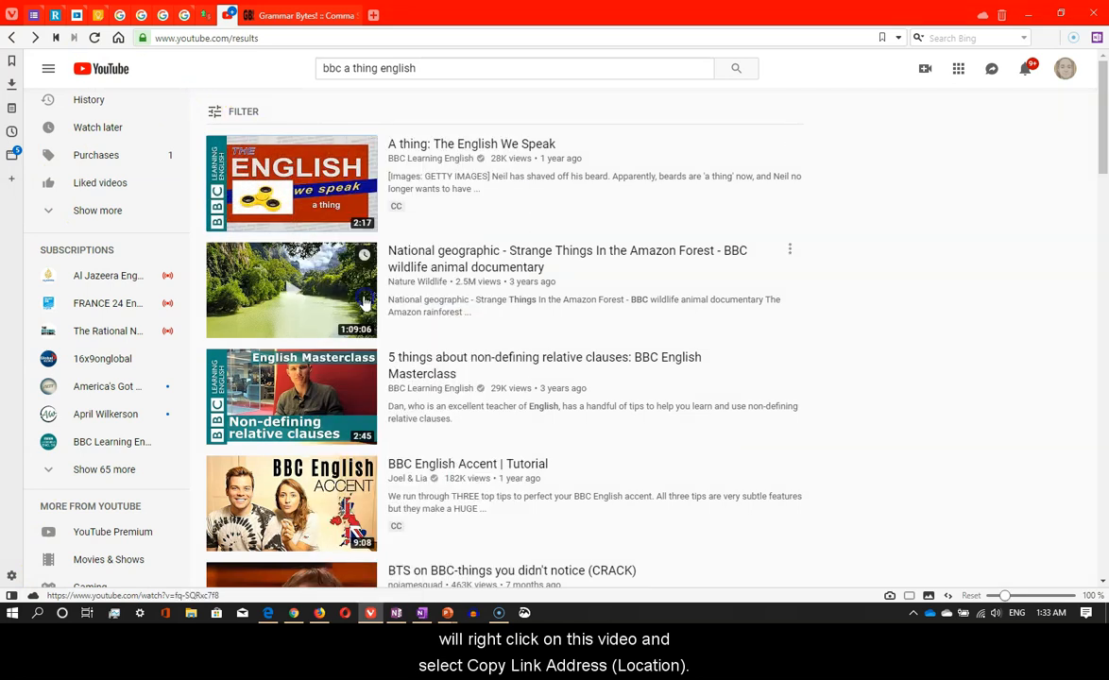
left_click(421, 613)
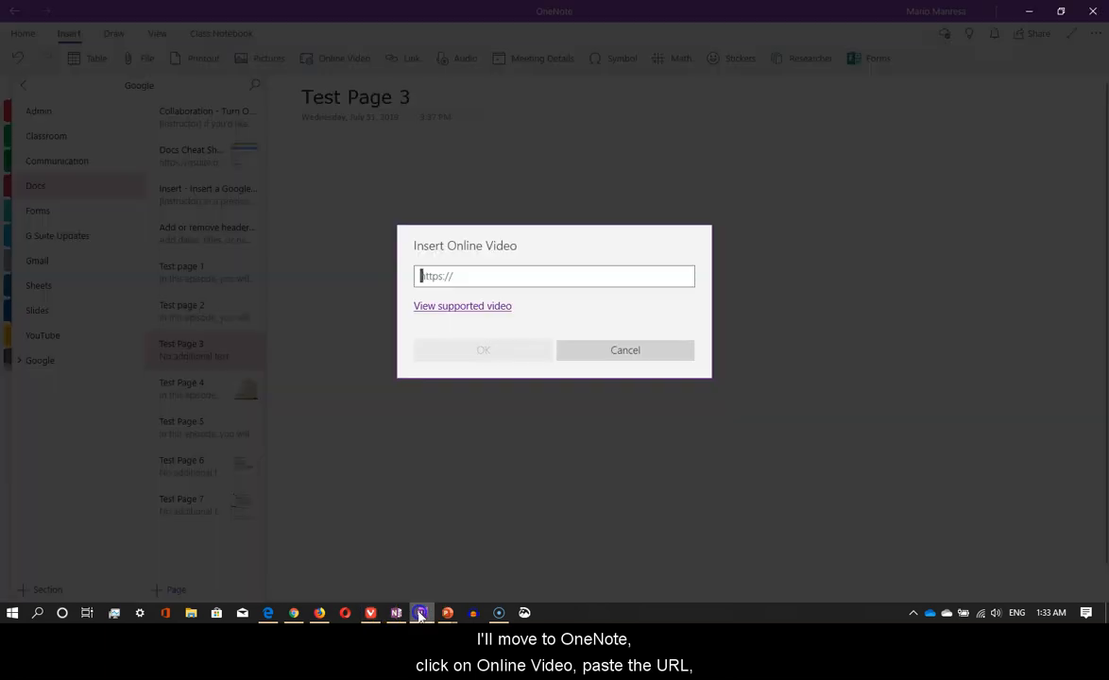
left_click(448, 277)
key("ctrl+v")
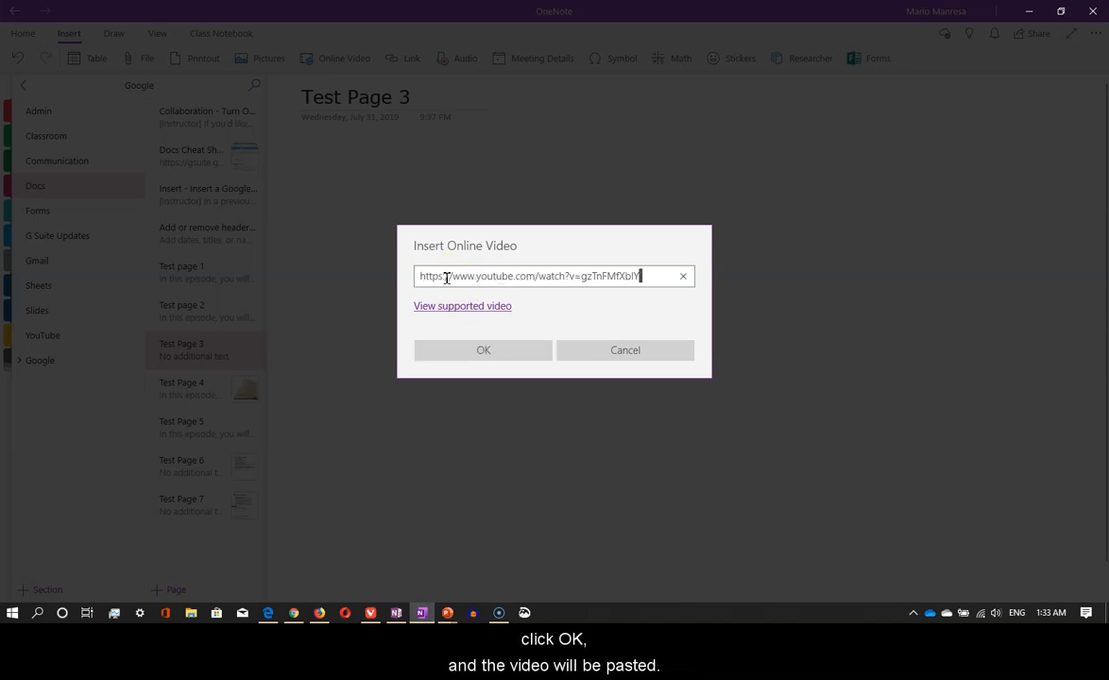
left_click(498, 342)
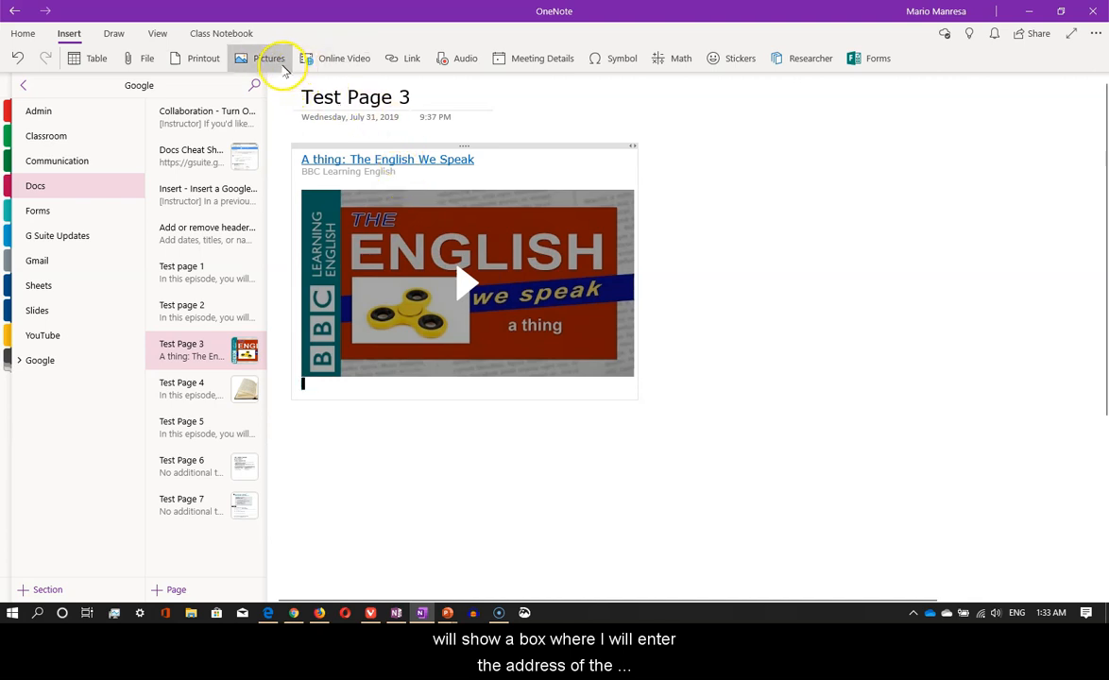
- Insert a link with the display text "A thing" and the same YouTube address below the video, and open it past the ad
left_click(412, 59)
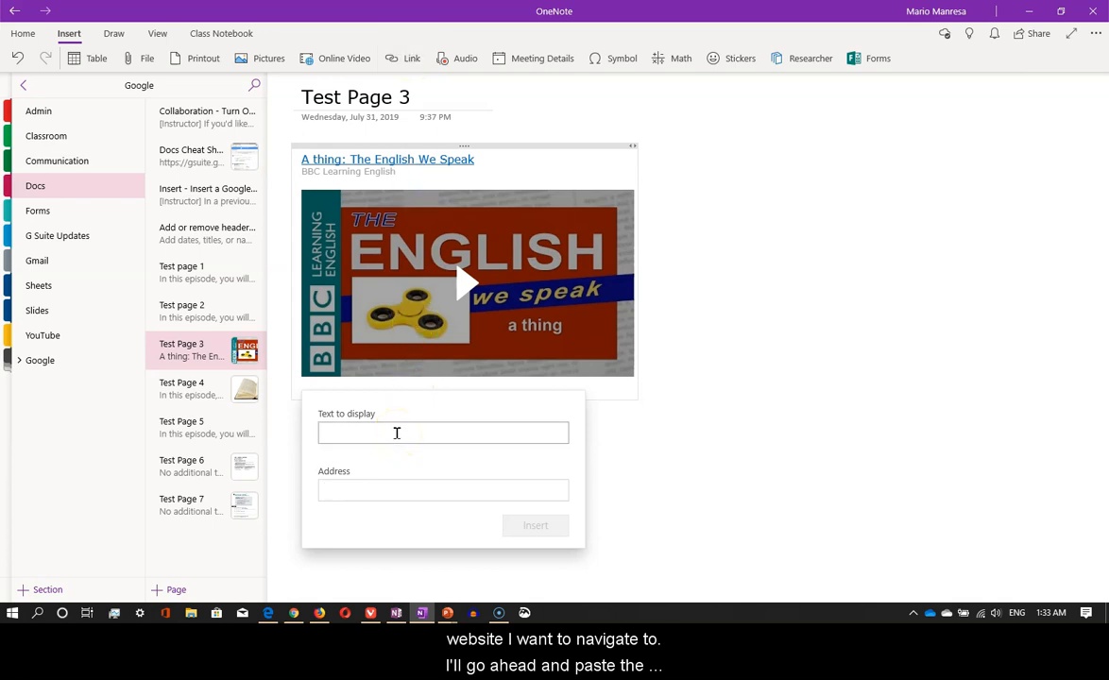
left_click(363, 483)
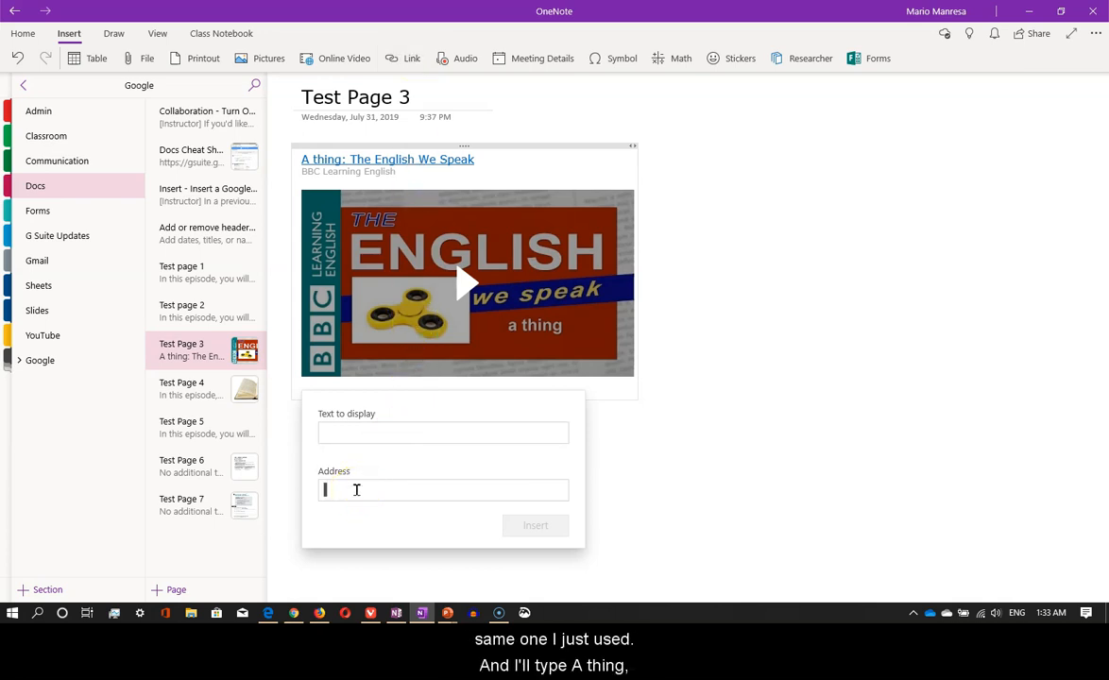
key("ctrl+v")
left_click(339, 428)
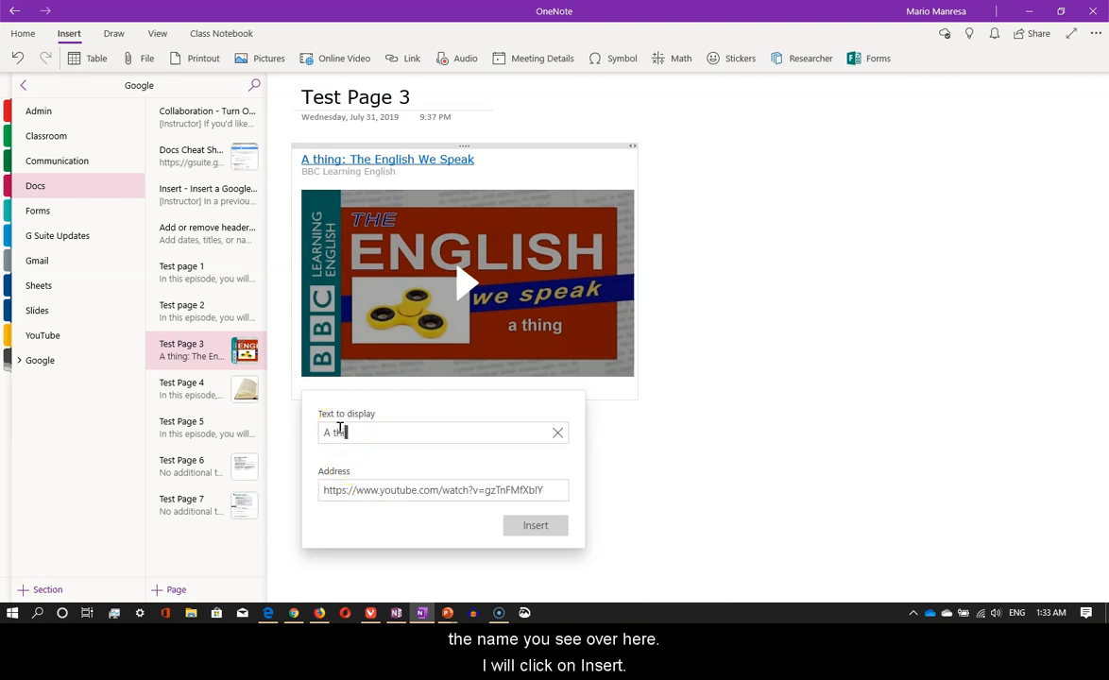
left_click(537, 525)
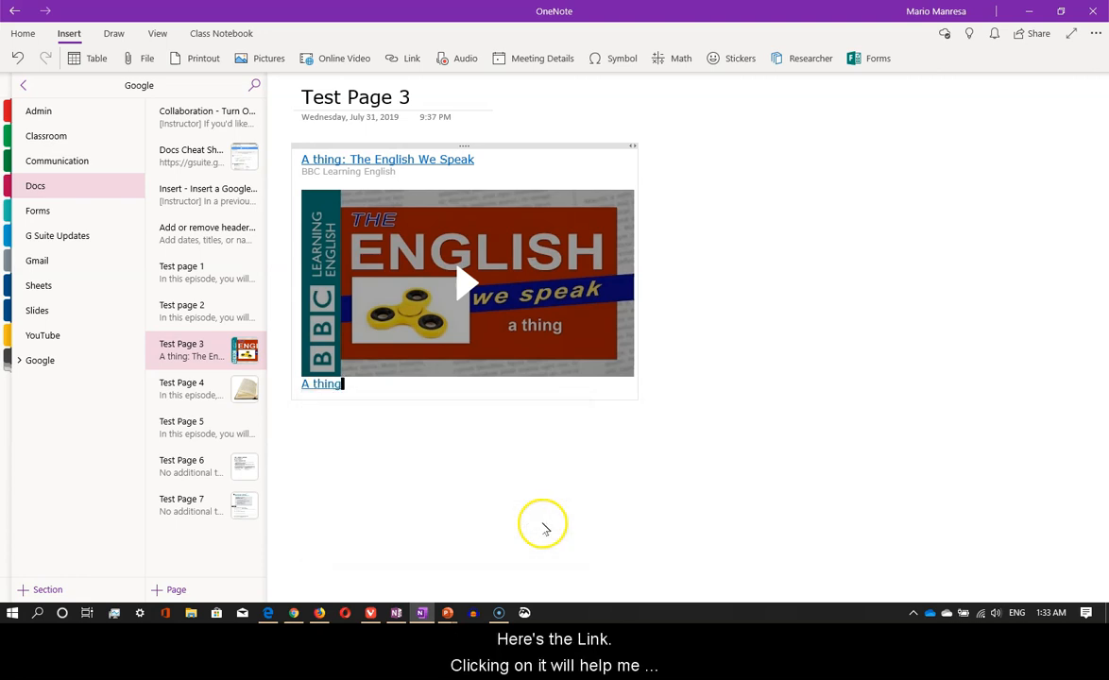
left_click(321, 384)
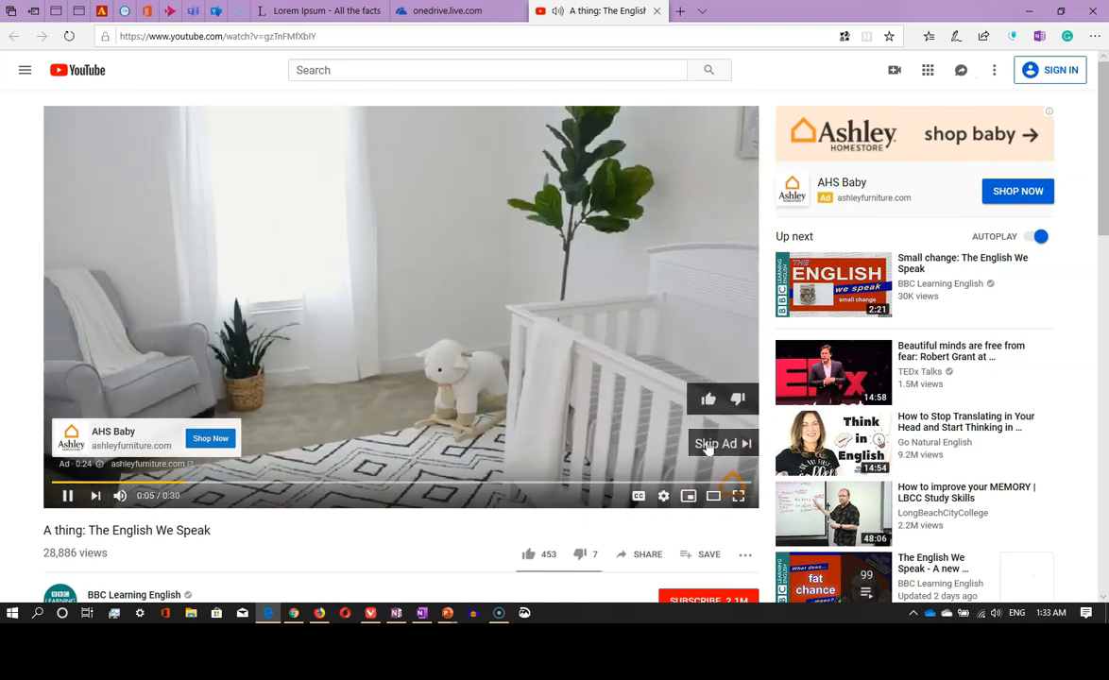
left_click(711, 446)
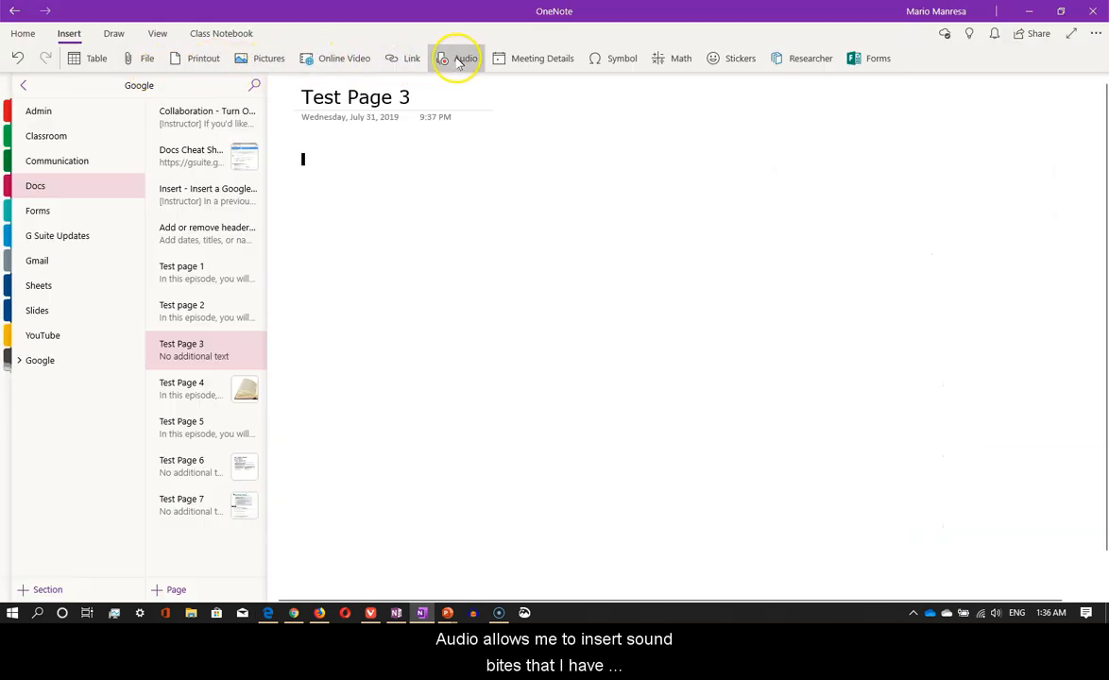
- Try to record audio on Test Page 3, and look over the Outlook sign-in options of Meeting Details
left_click(463, 60)
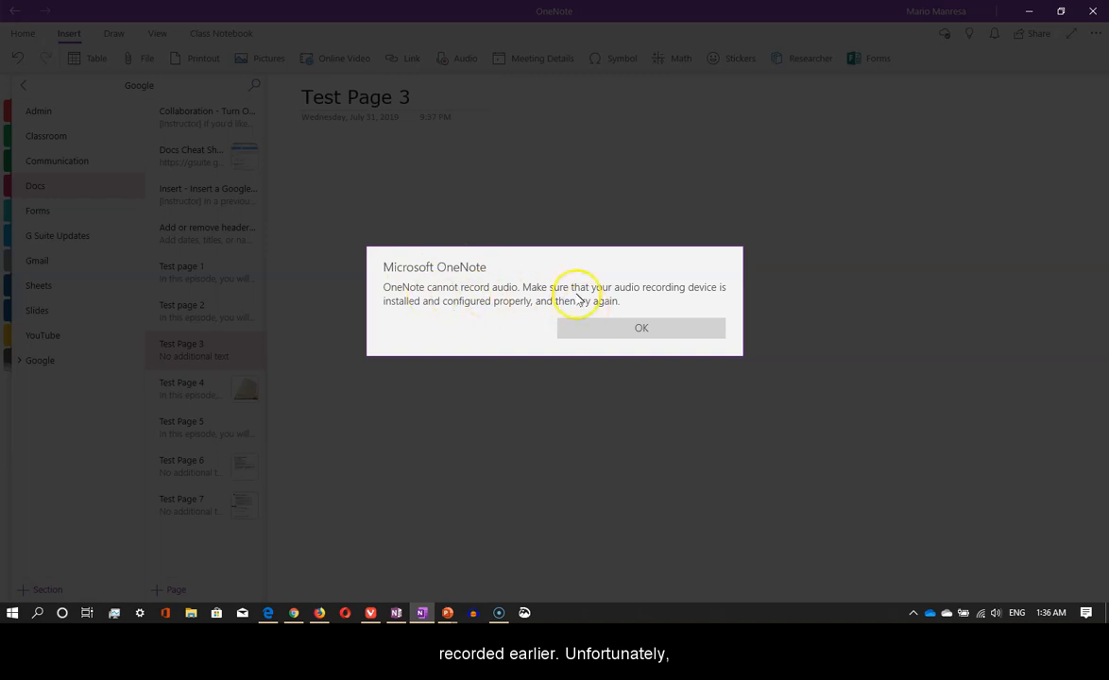
left_click(636, 328)
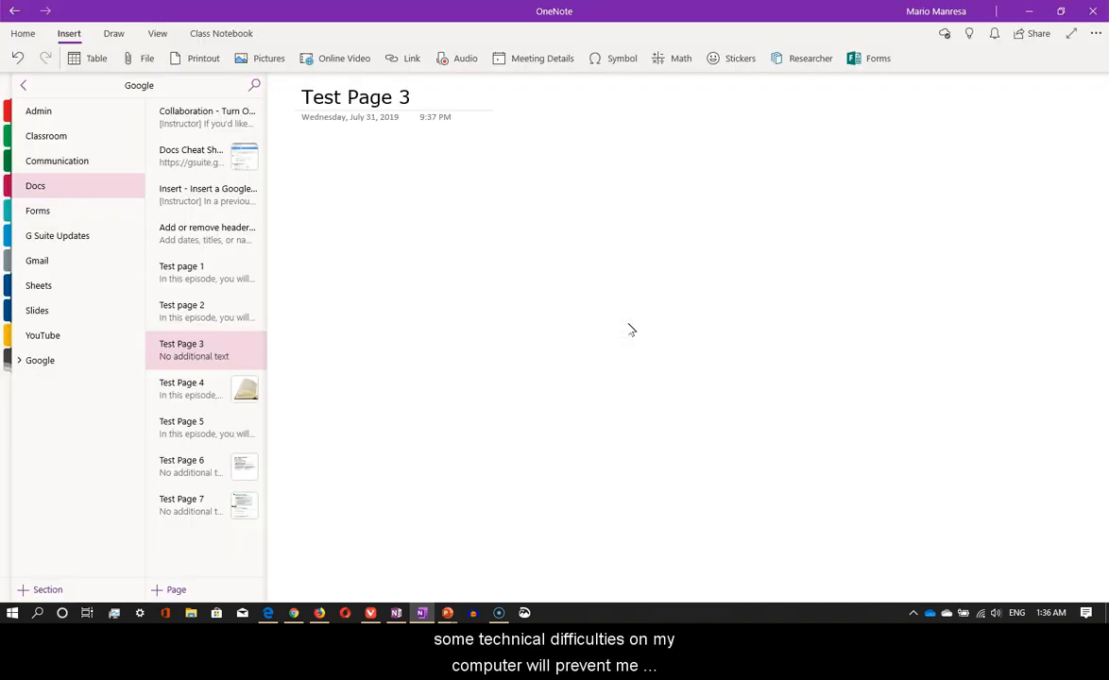
left_click(558, 62)
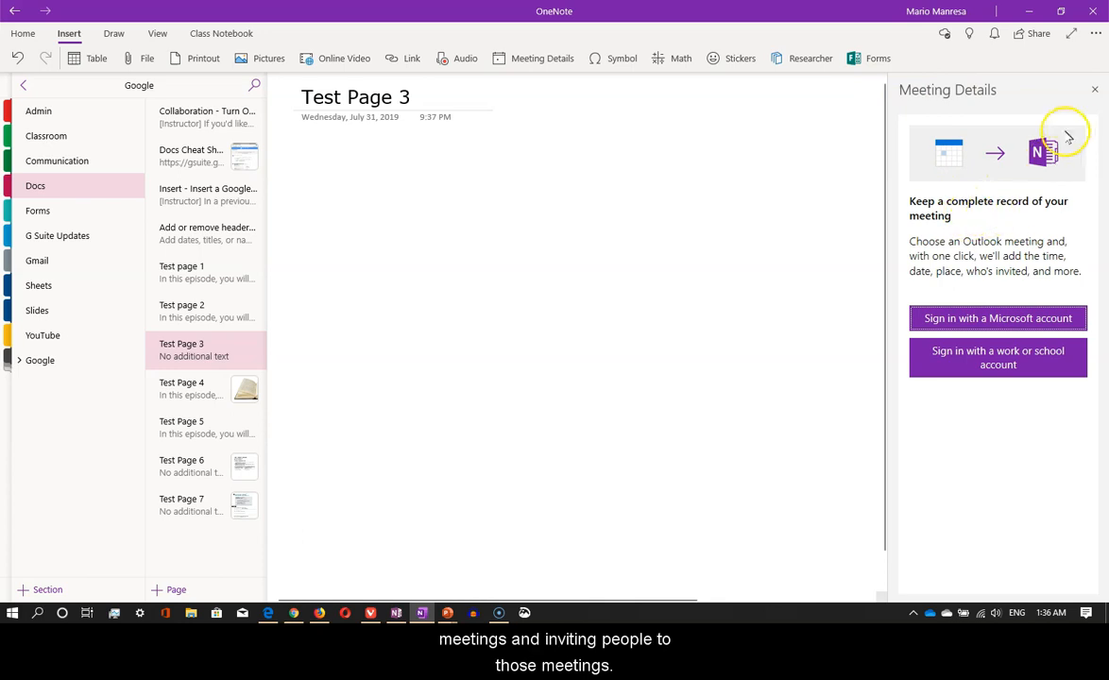
left_click(1095, 91)
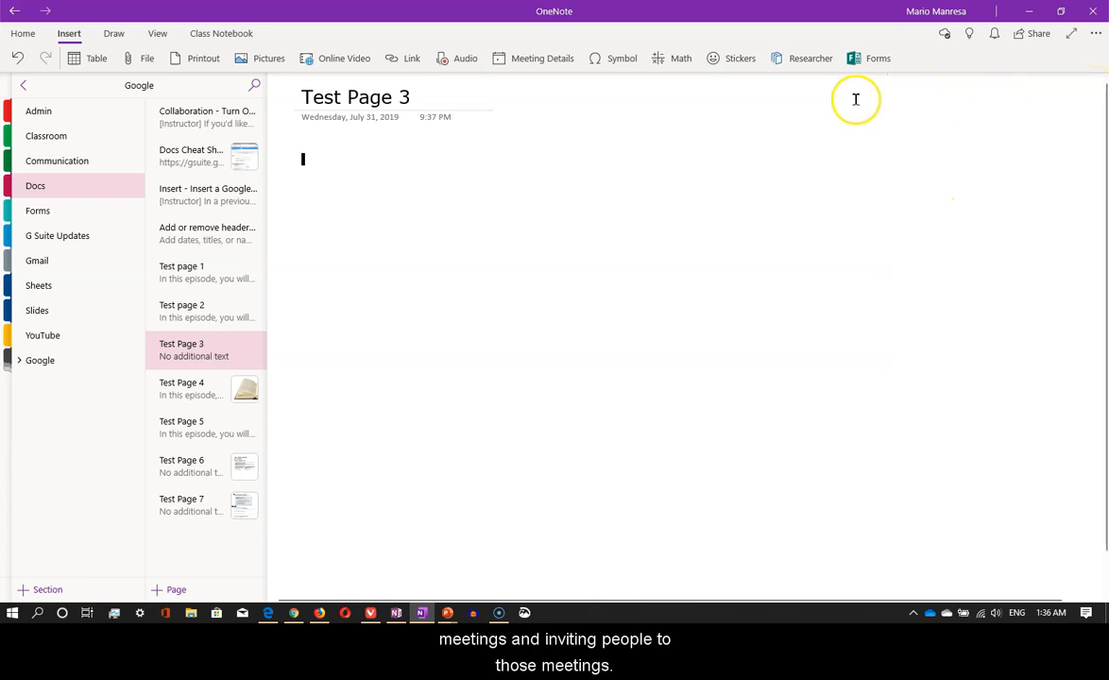
- Insert the symbols € and ± and one further symbol on Test Page 3
left_click(614, 62)
left_click(629, 96)
left_click(616, 59)
left_click(652, 118)
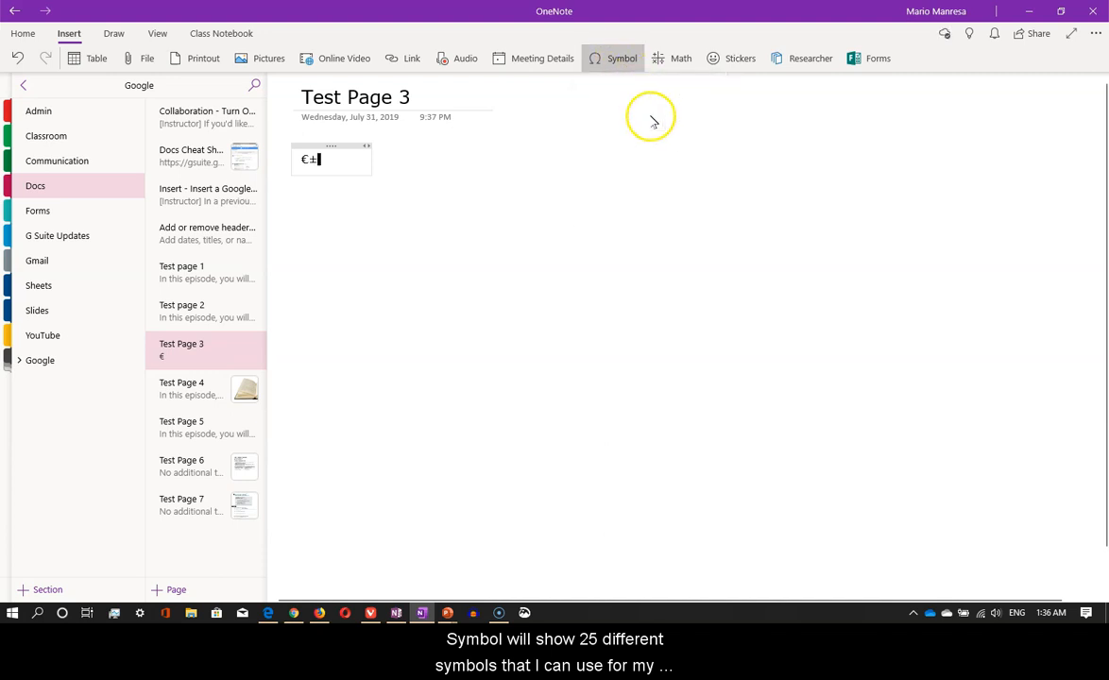
left_click(616, 59)
left_click(633, 149)
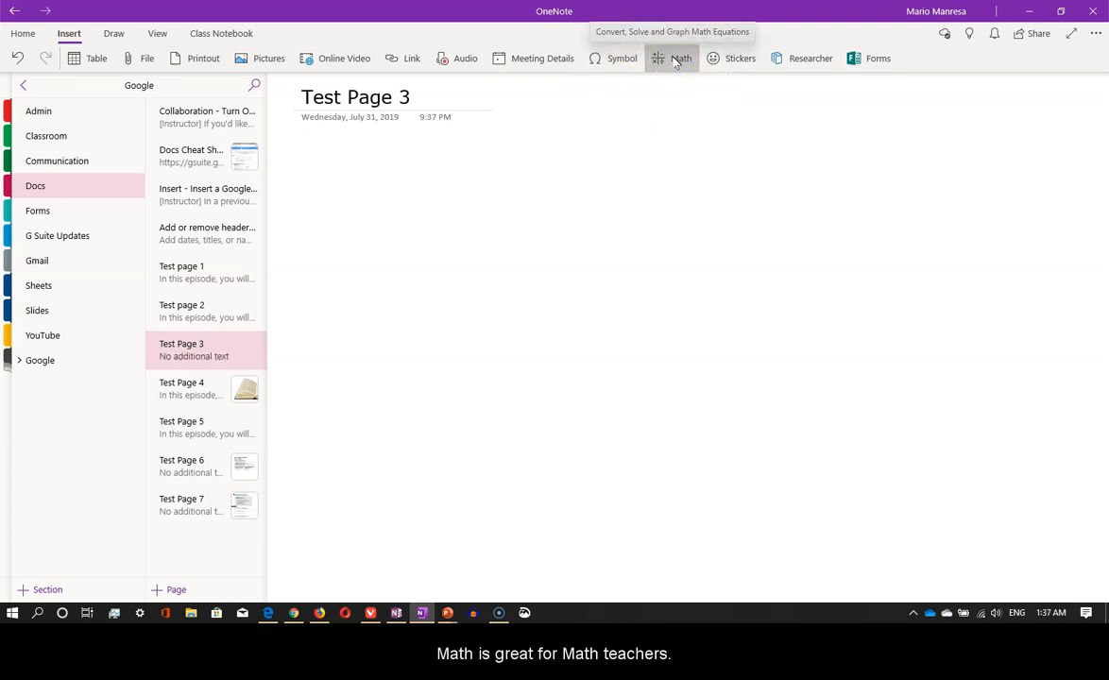
- Look over the Math getting-started steps and examples, and browse the sticker categories down to Classic
left_click(676, 61)
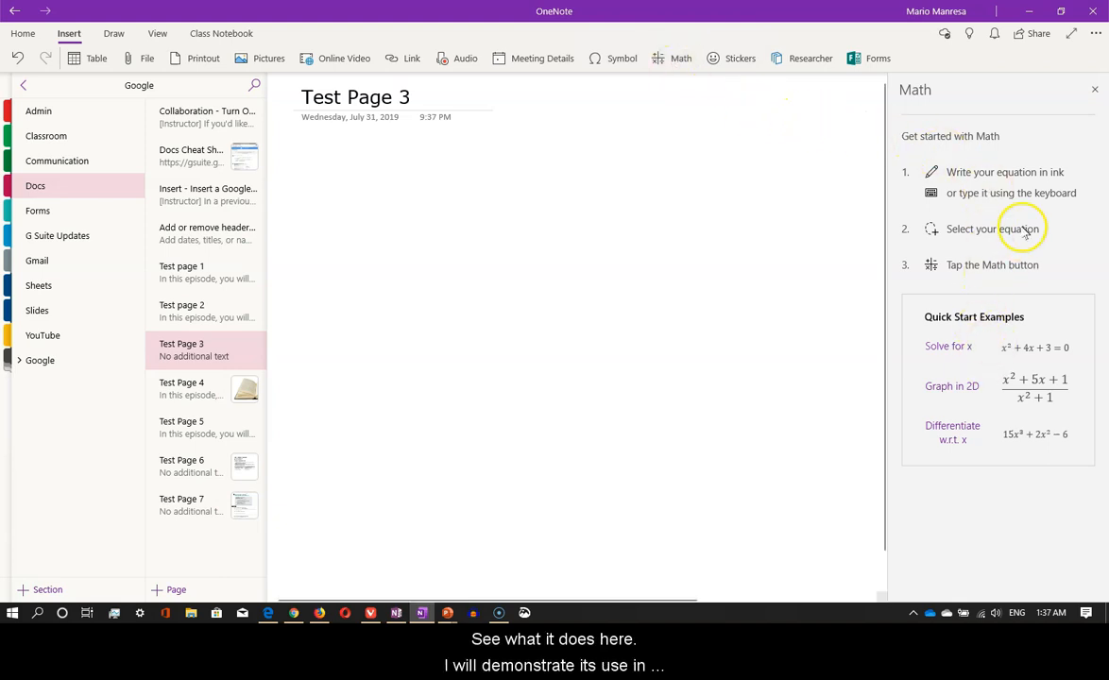
left_click(1097, 91)
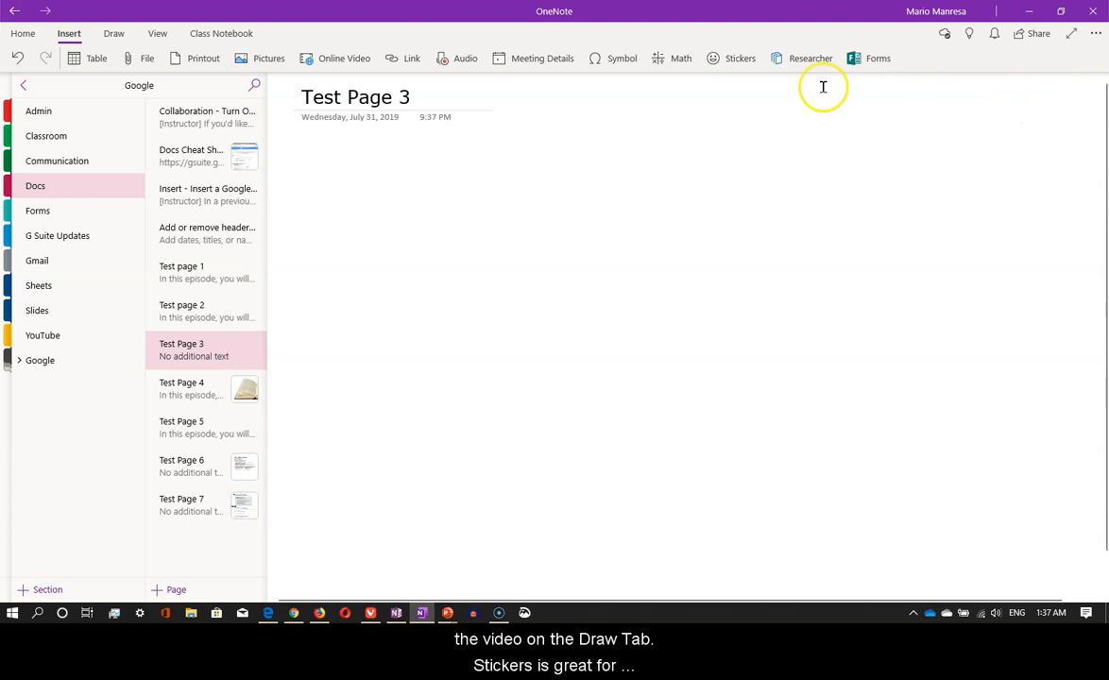
left_click(728, 59)
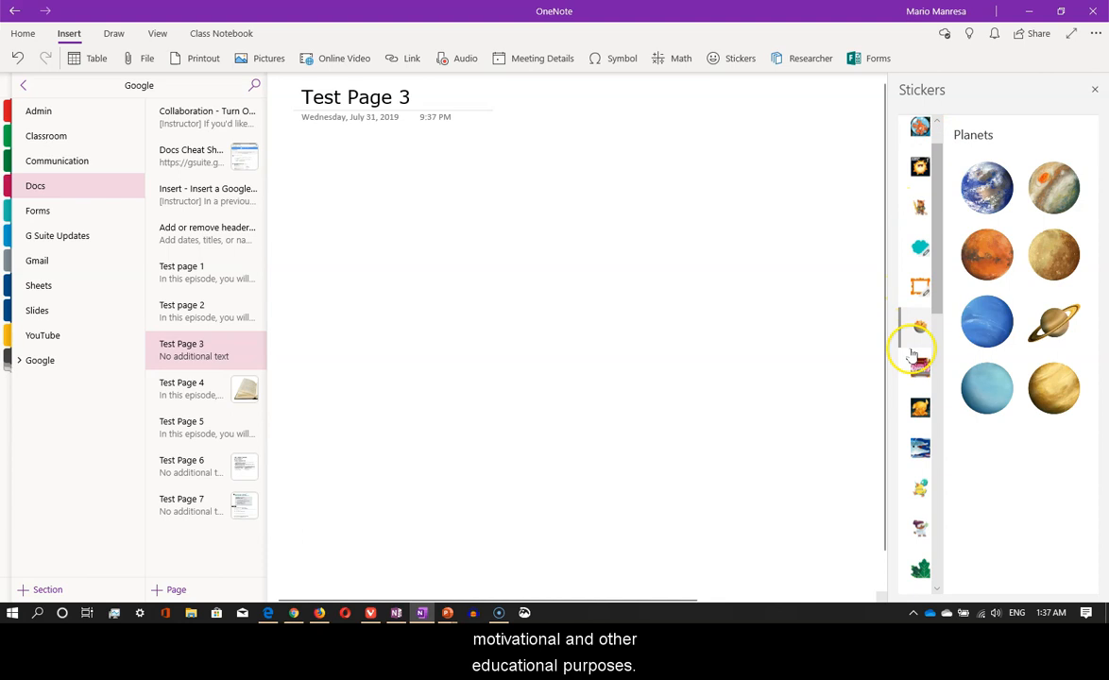
scroll(908, 347, "down", 3)
scroll(914, 390, "down", 3)
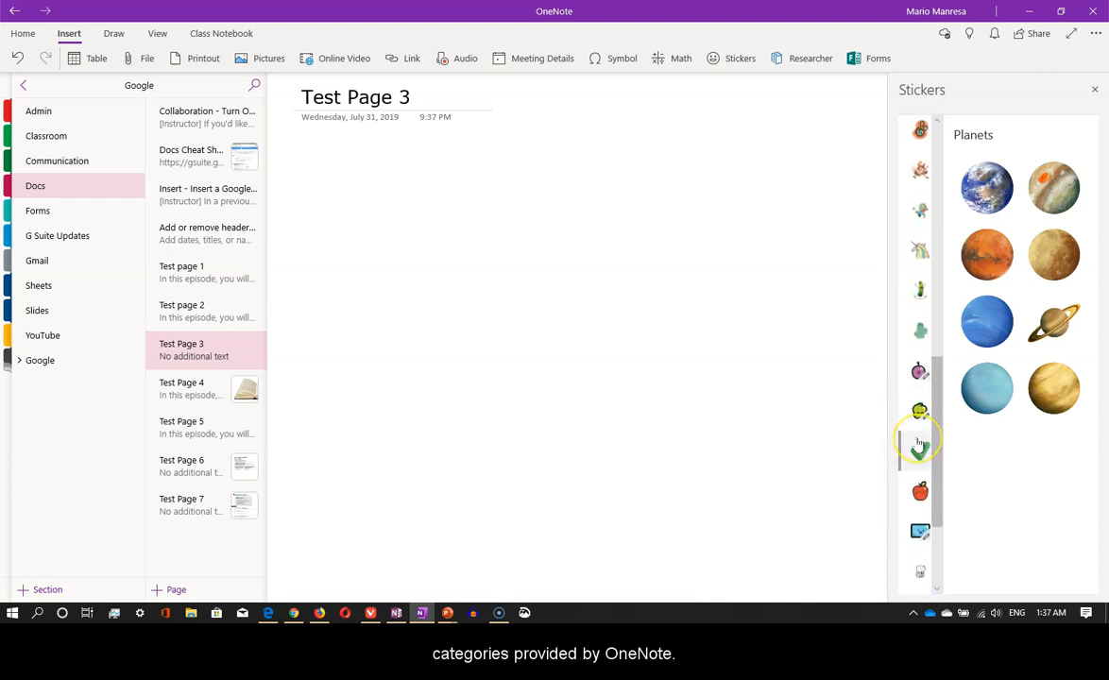
scroll(917, 437, "down", 2)
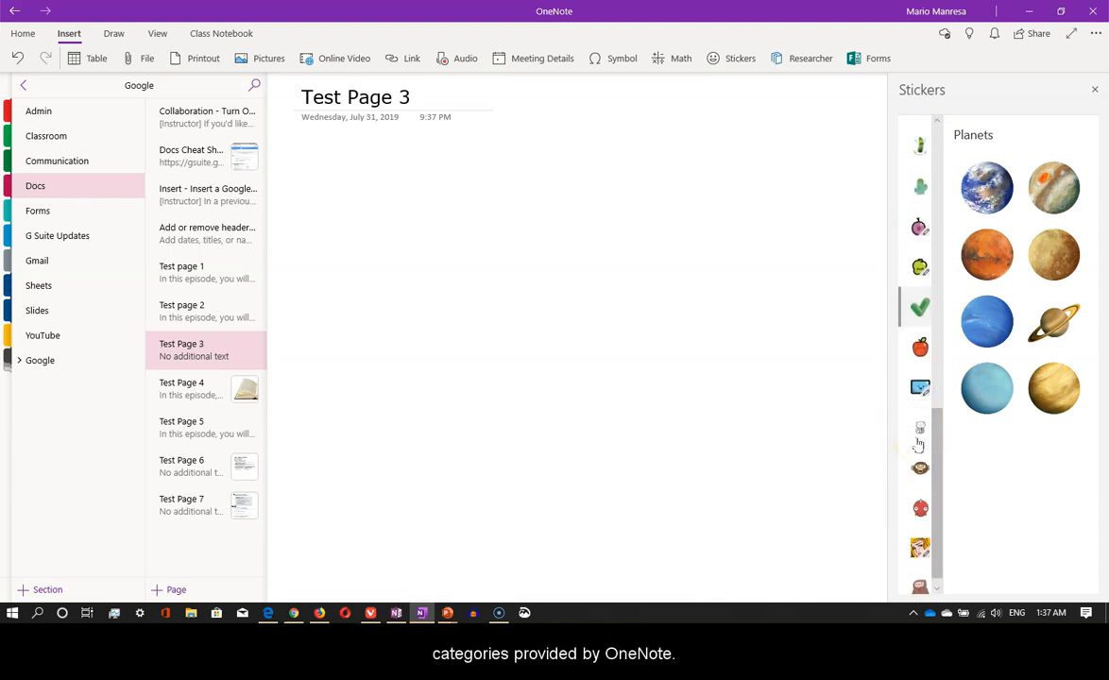
left_click(919, 346)
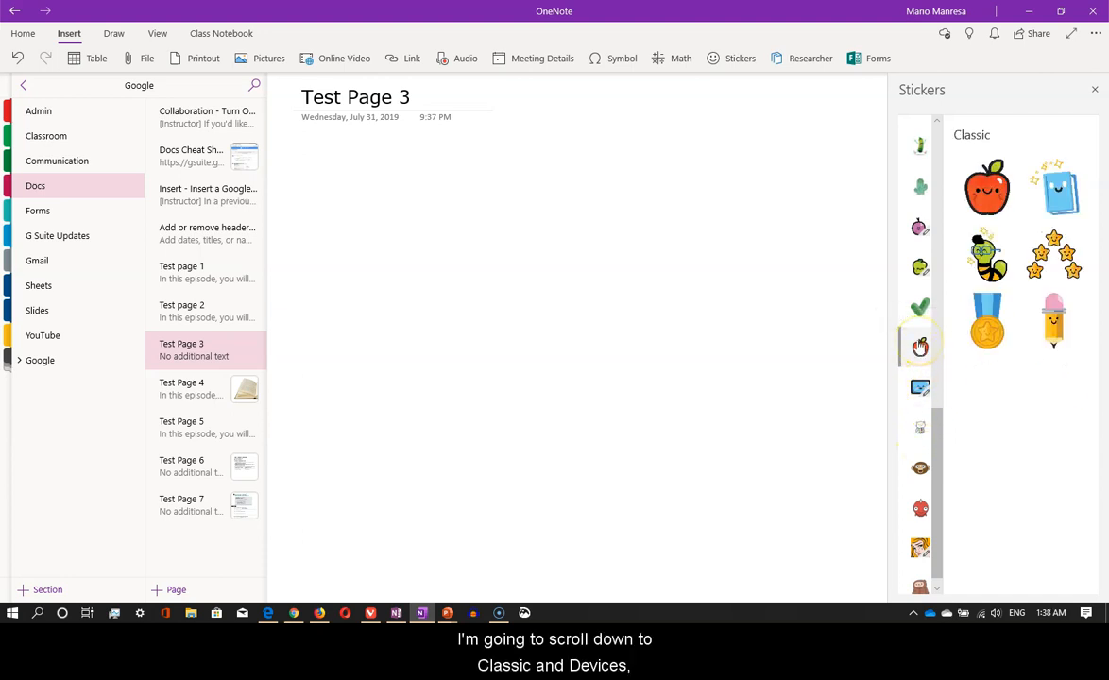
- Customize the "Not completed" sticker from the Devices category to read "Not completed. Finish it"
left_click(918, 390)
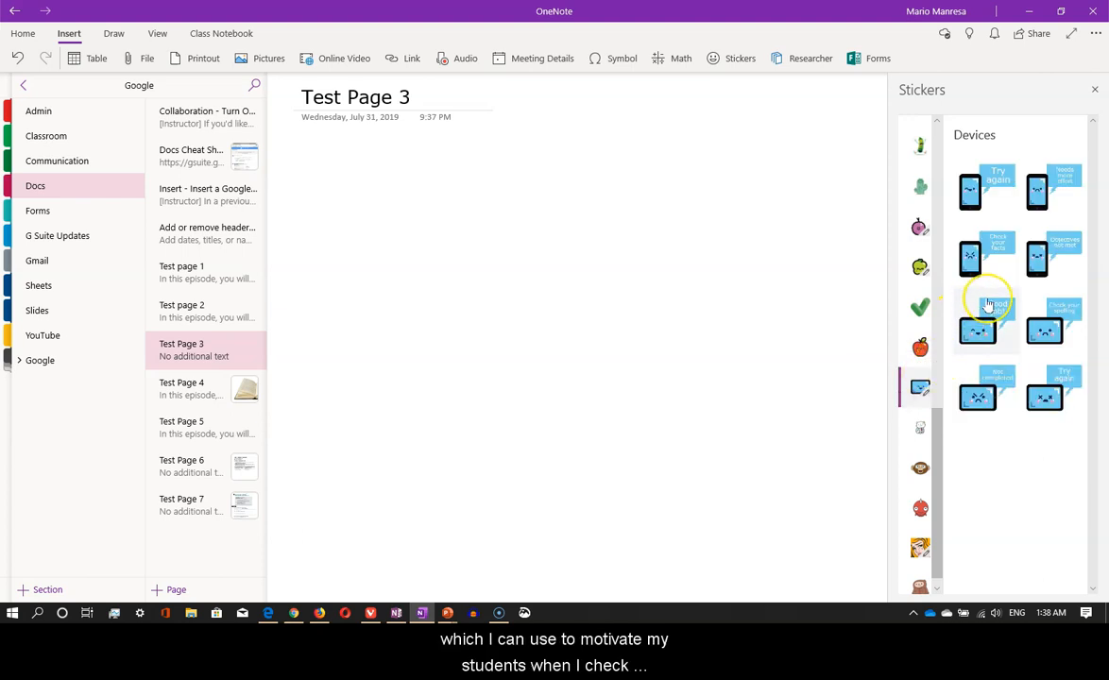
left_click(987, 383)
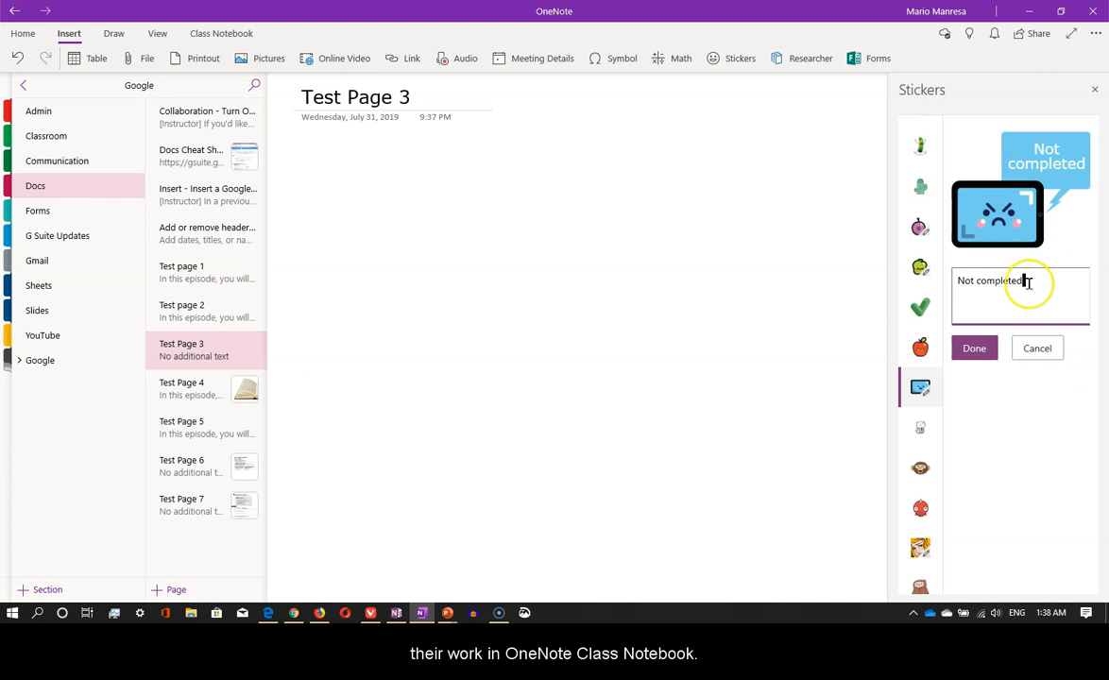
type(". F")
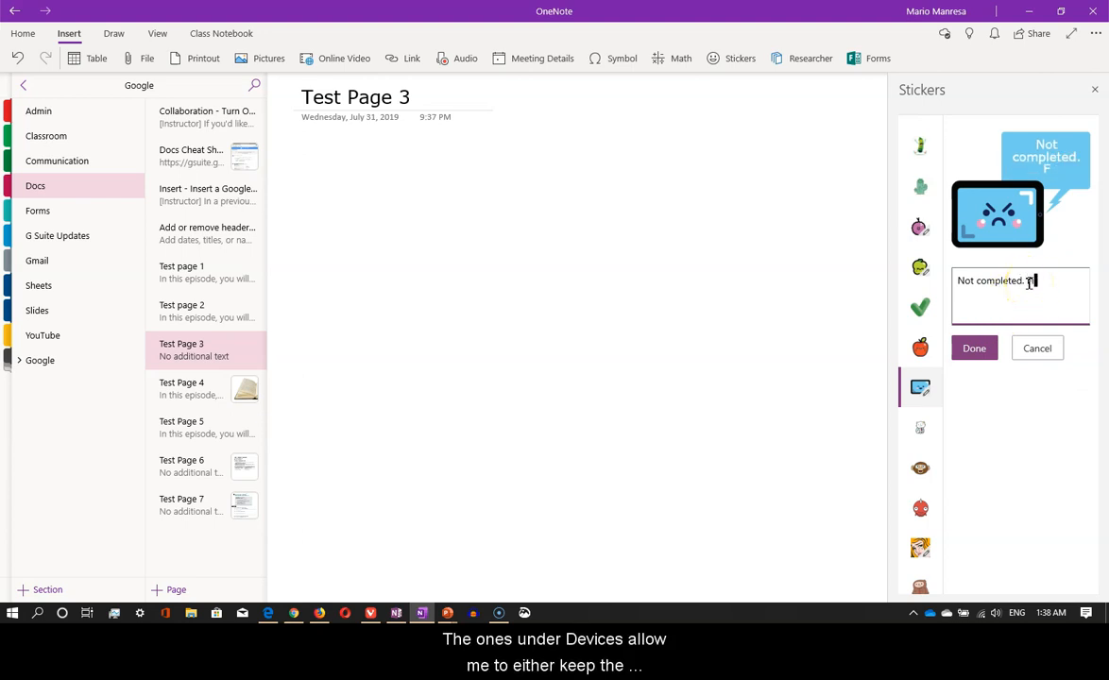
type("inish it")
left_click(1001, 347)
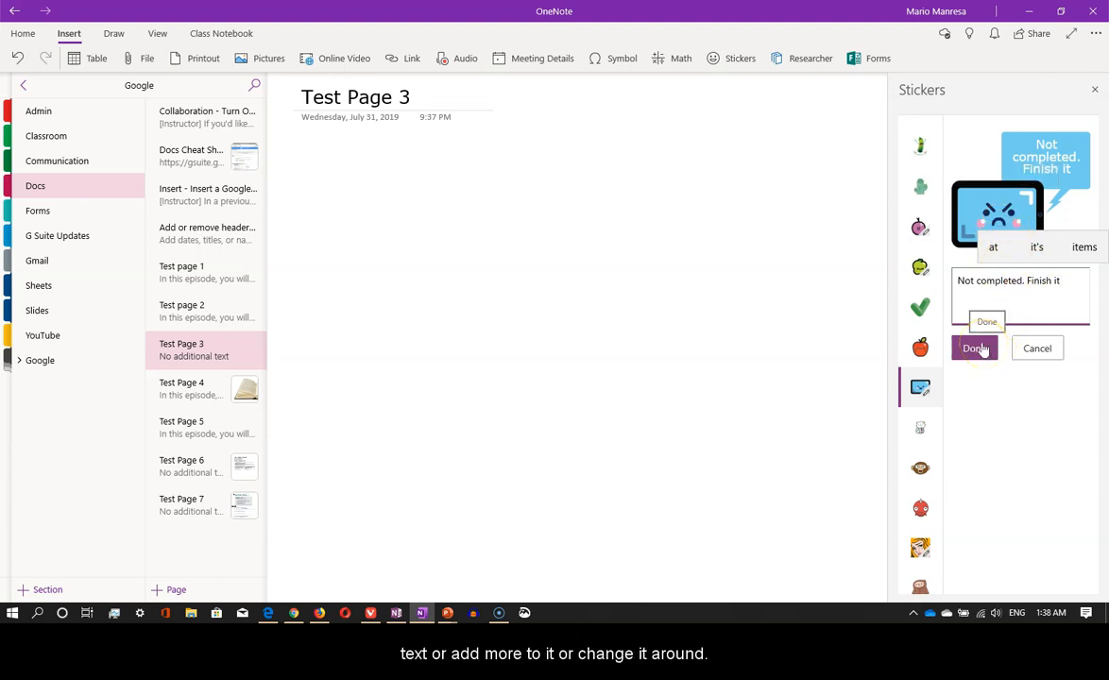
left_click(977, 348)
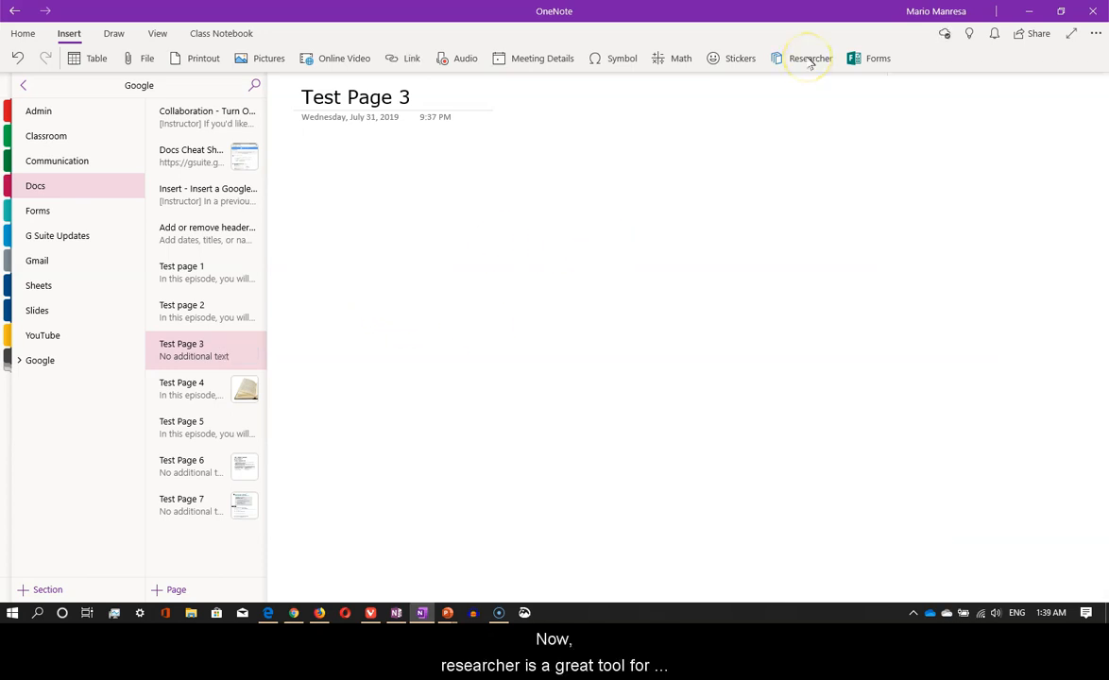
- Search for sources on "tuberculosis" with Researcher
left_click(810, 59)
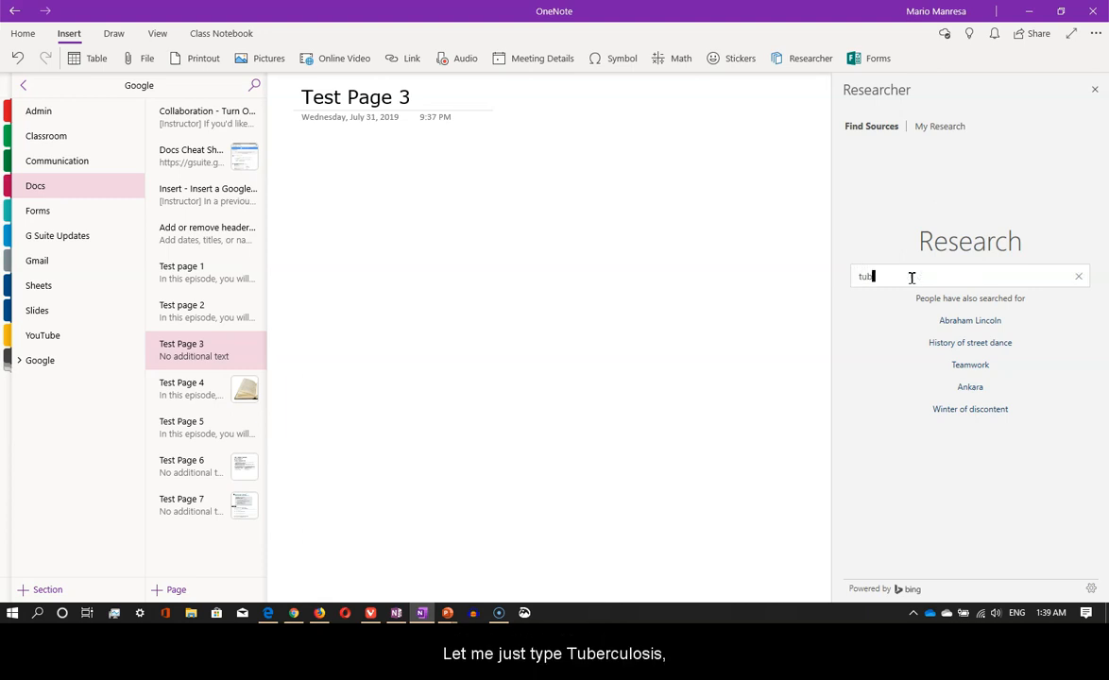
type("sis")
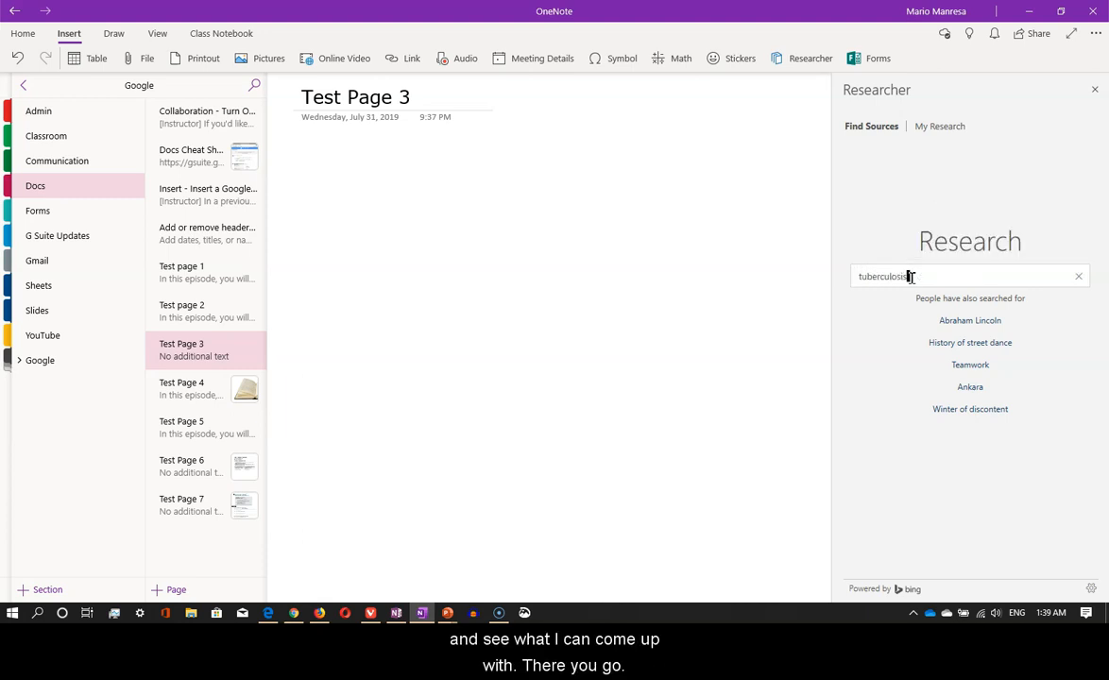
key("Return")
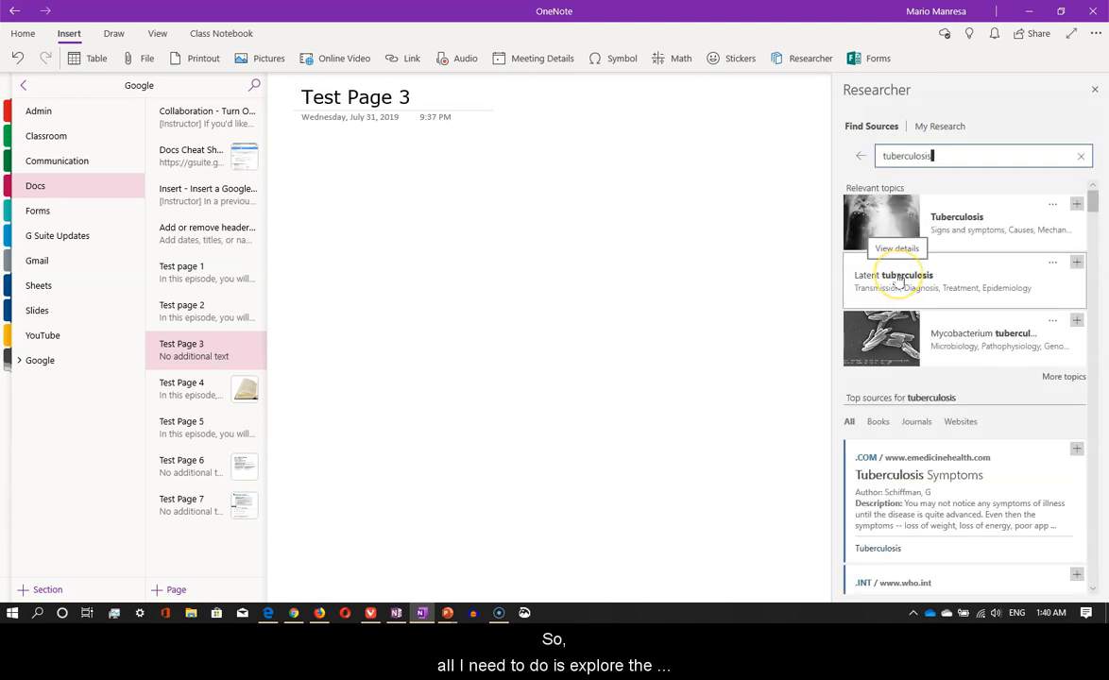
- Examine the Latent tuberculosis topic, view its source "Detailed Explanation of Tuberculosis (TB)", and look through the other listed sources
left_click(899, 279)
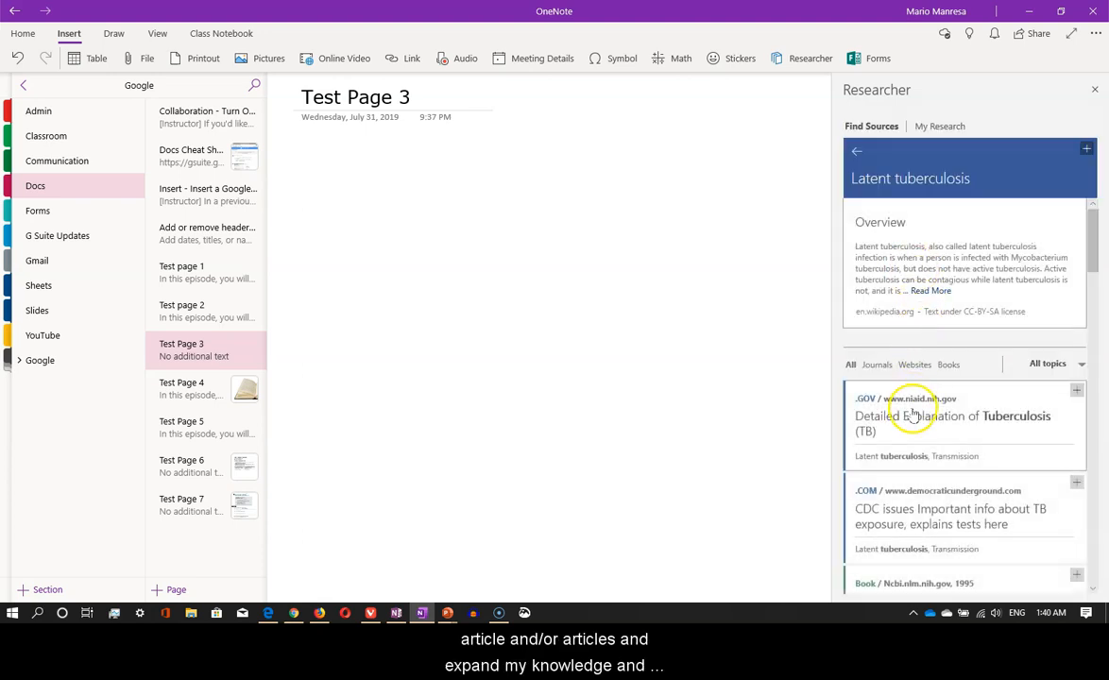
left_click(913, 416)
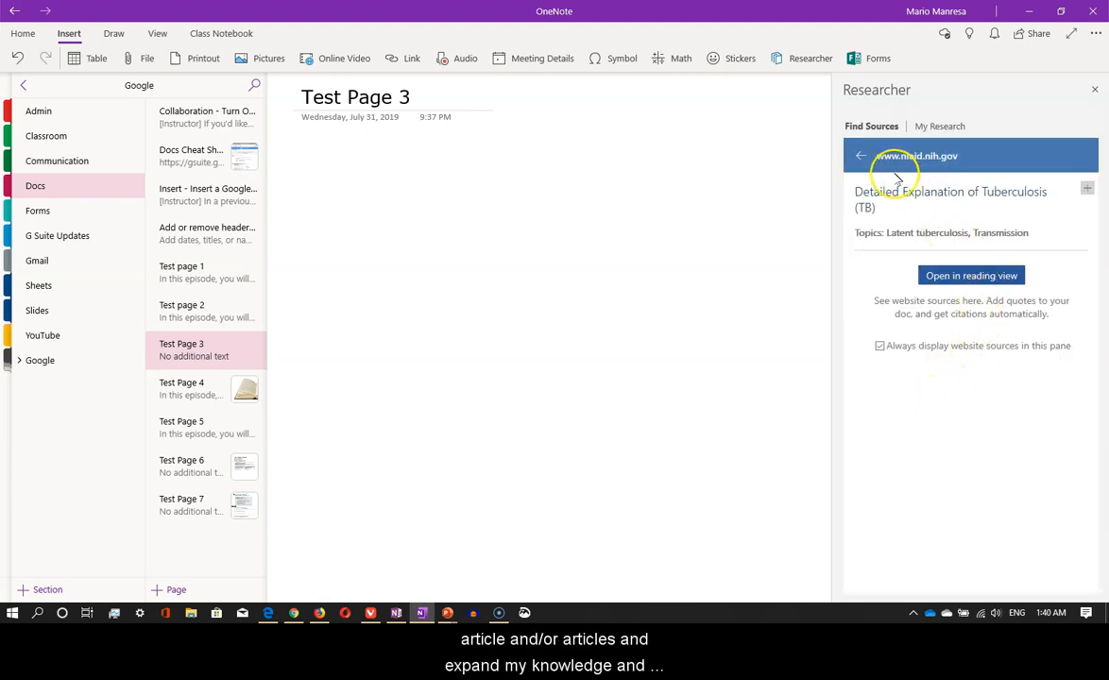
left_click(859, 153)
scroll(950, 363, "down", 4)
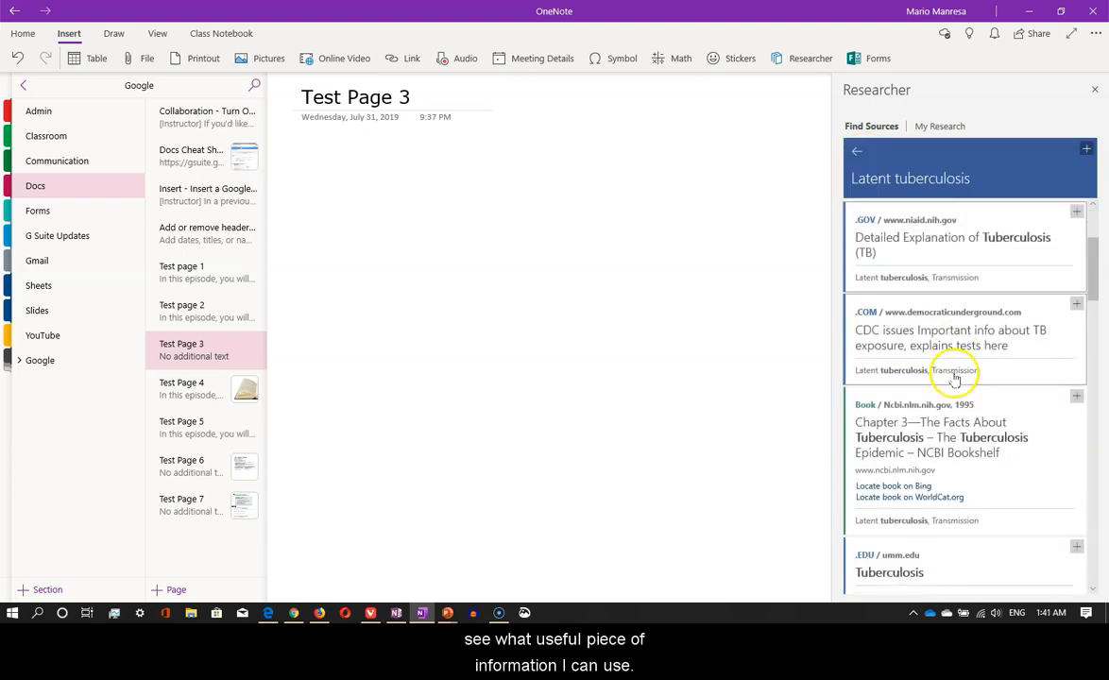